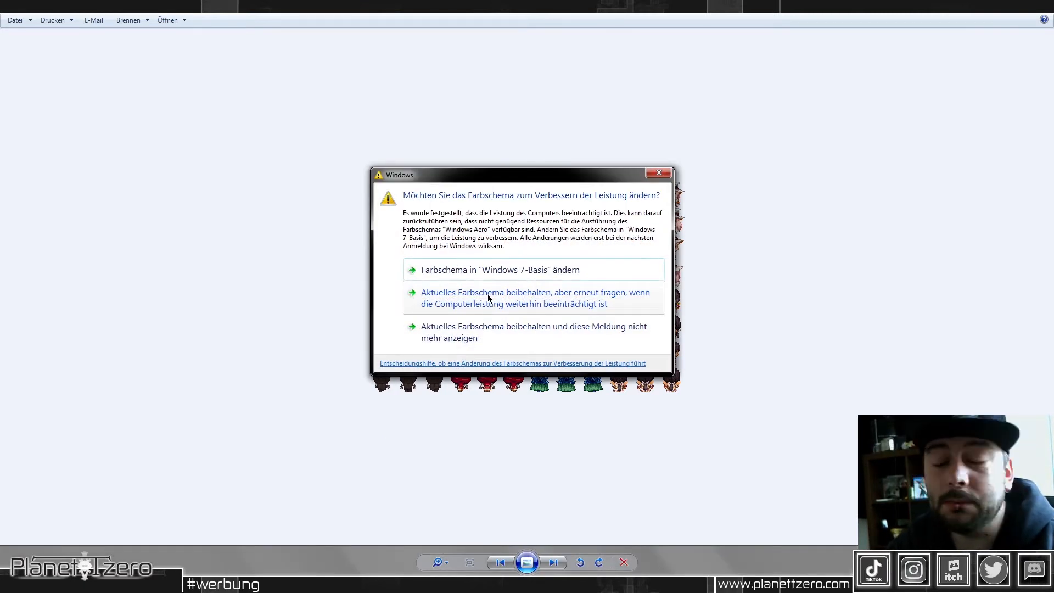
# Step: Keep the current Windows color scheme and stop its performance message from being shown again
pyautogui.moveTo(512, 178); pyautogui.dragTo(361, 161)
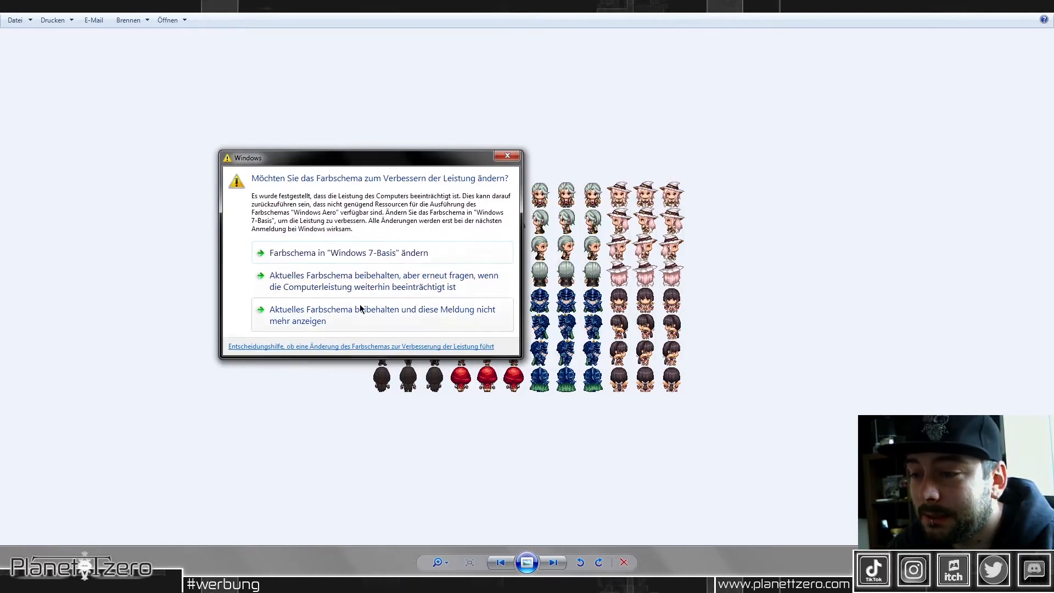
pyautogui.click(334, 315)
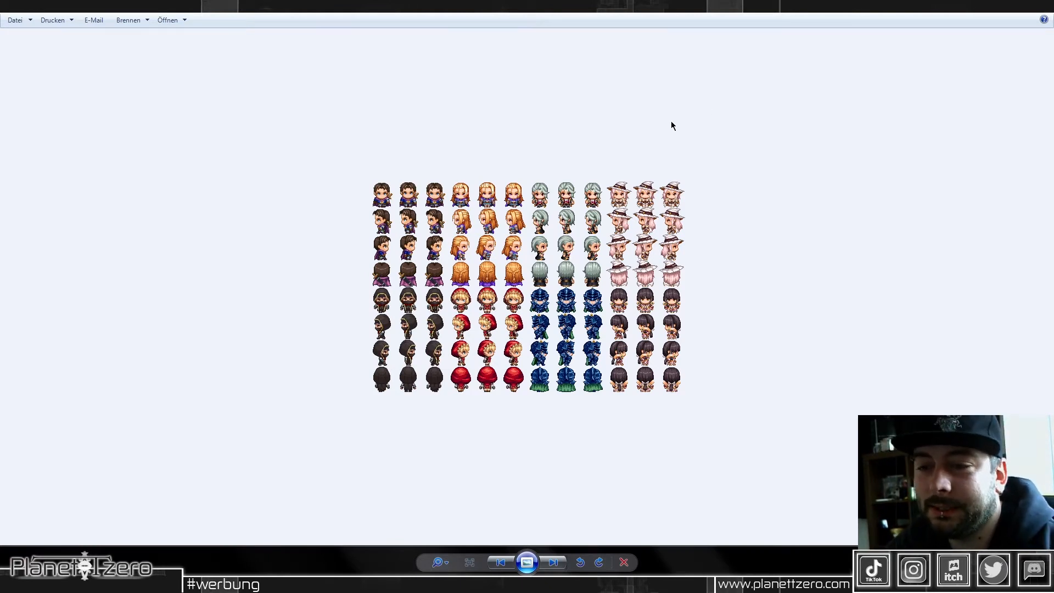
# Step: Examine the multi-character sprite sheet and the four views of the blue-haired sprite on the green sheet up close
pyautogui.scroll(2, 463, 158)
pyautogui.scroll(3, 463, 158)
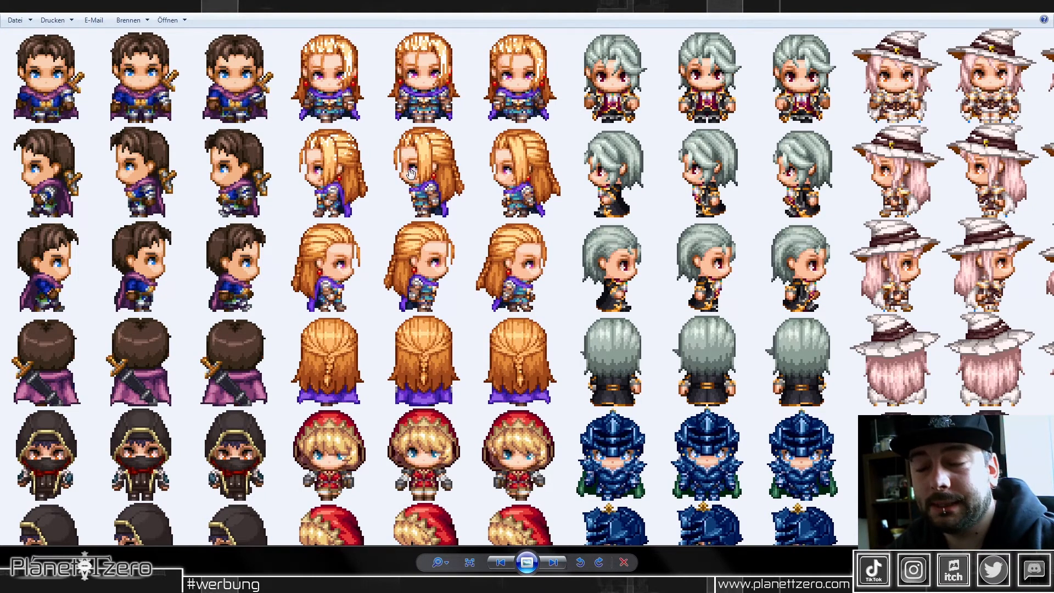
pyautogui.scroll(1, 411, 173)
pyautogui.scroll(1, 428, 209)
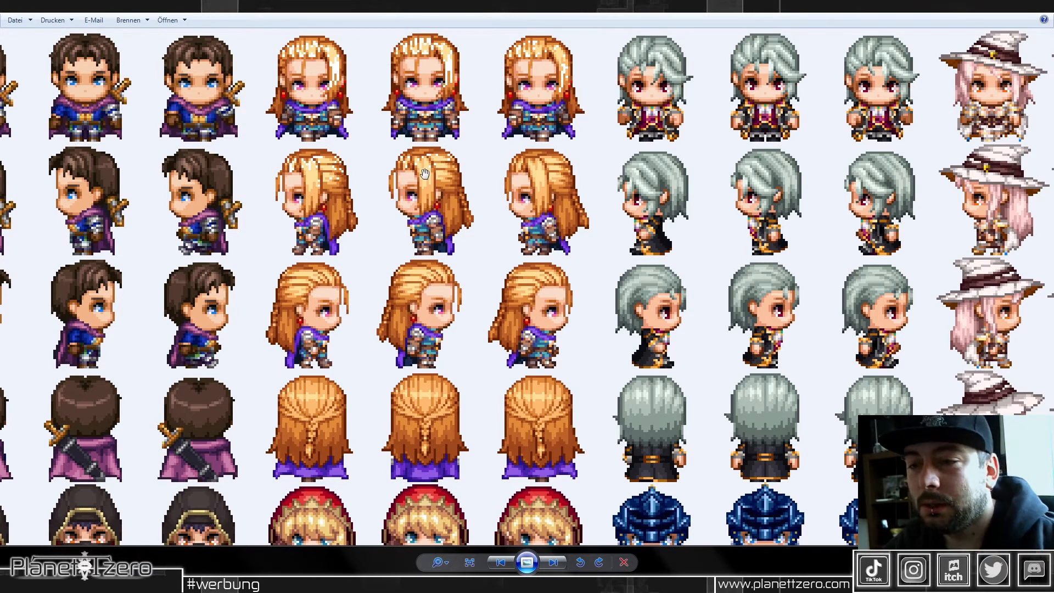
pyautogui.scroll(-5, 456, 204)
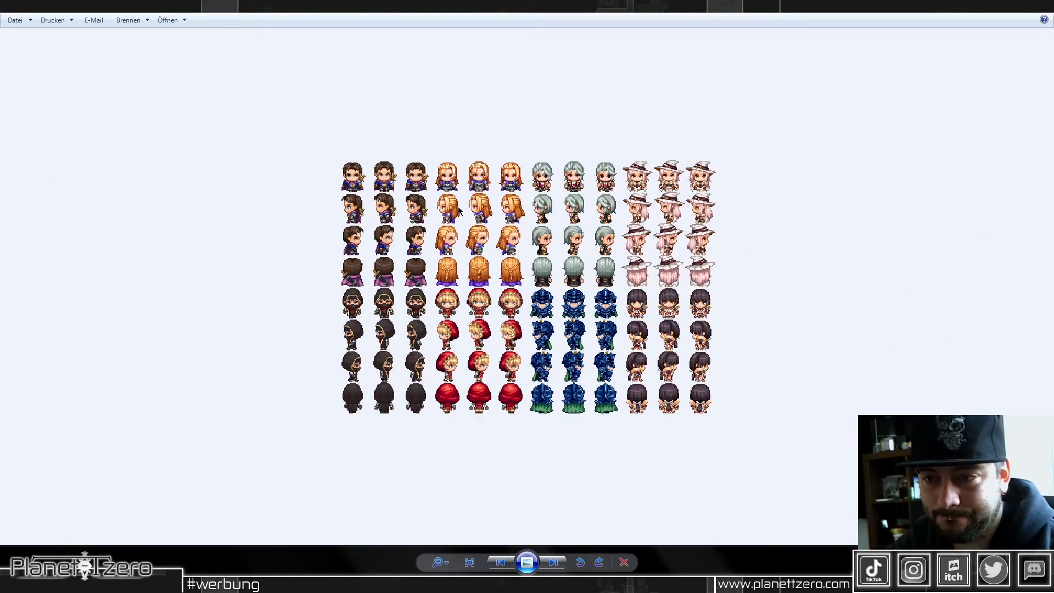
pyautogui.press('Right')
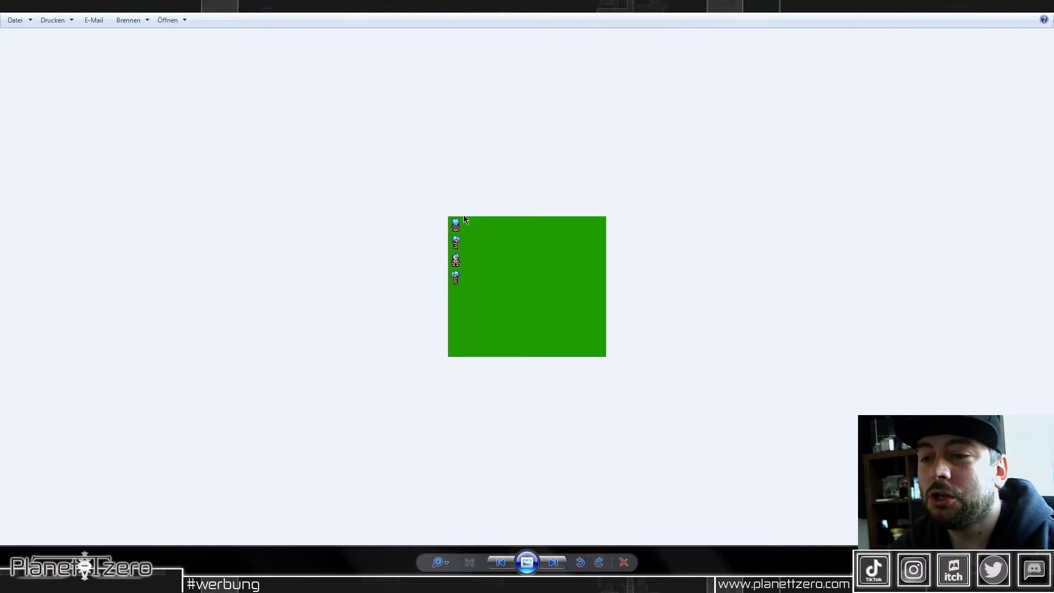
pyautogui.scroll(5, 434, 235)
pyautogui.moveTo(325, 141); pyautogui.dragTo(329, 238)
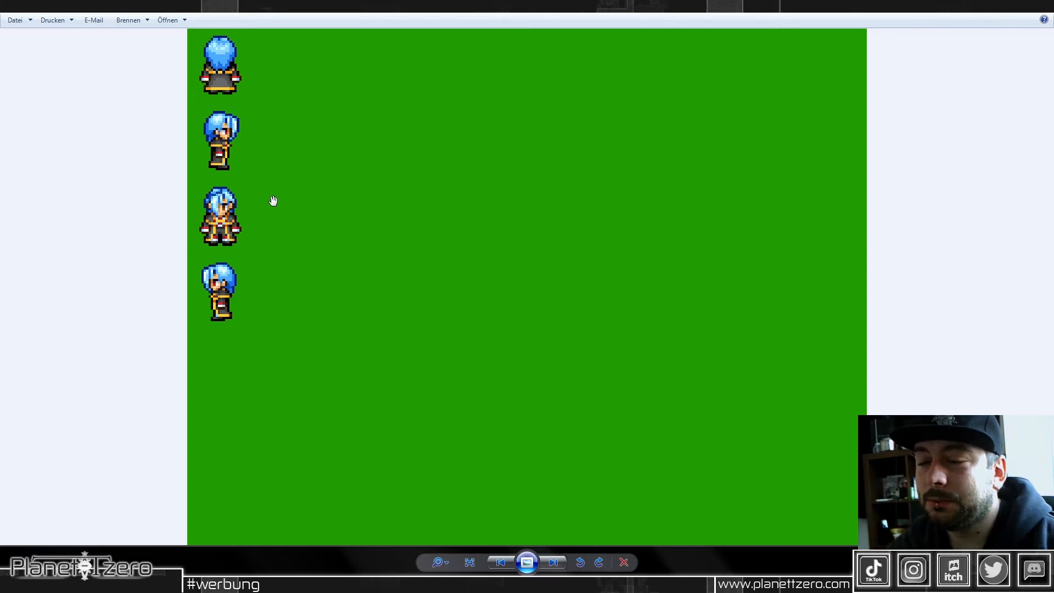
pyautogui.scroll(2, 273, 201)
pyautogui.moveTo(301, 143); pyautogui.dragTo(316, 280)
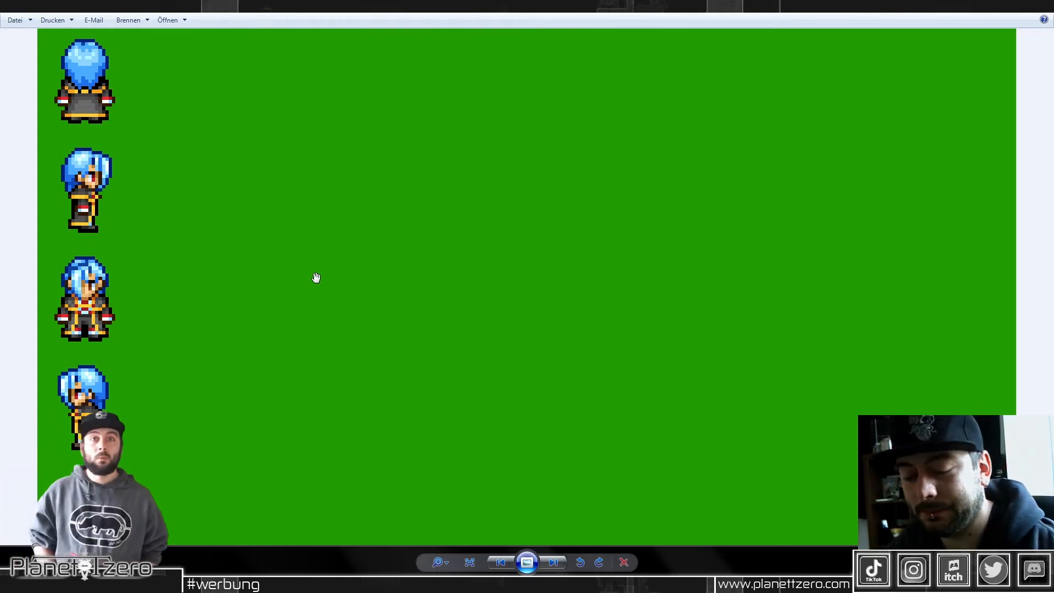
# Step: Compare the multi-character sheet's sprite proportions with those of the blue-haired sprite
pyautogui.press('Right')
pyautogui.scroll(2, 379, 242)
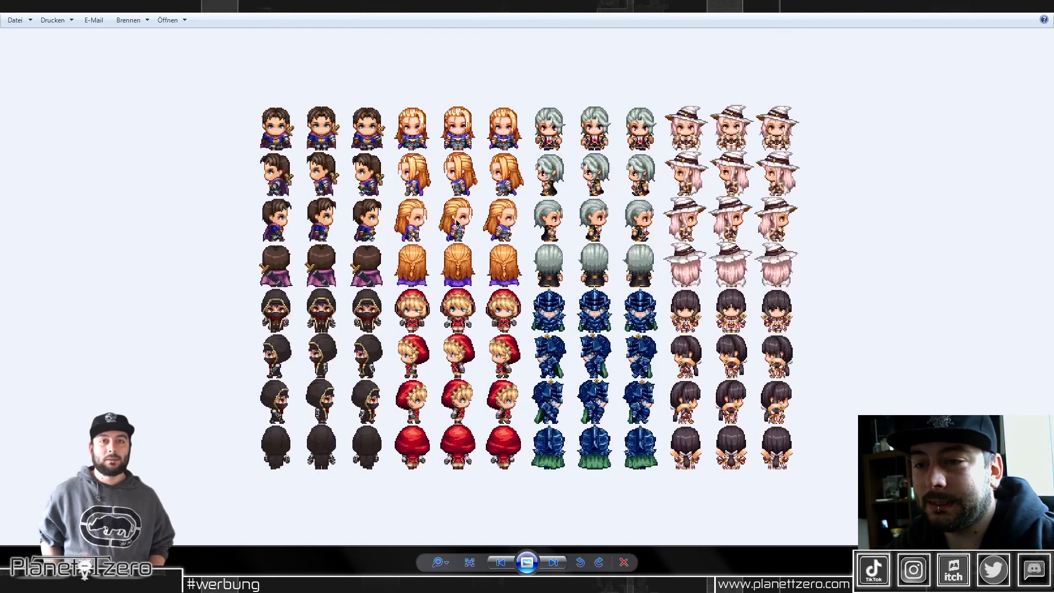
pyautogui.scroll(2, 434, 203)
pyautogui.moveTo(434, 204); pyautogui.dragTo(404, 273)
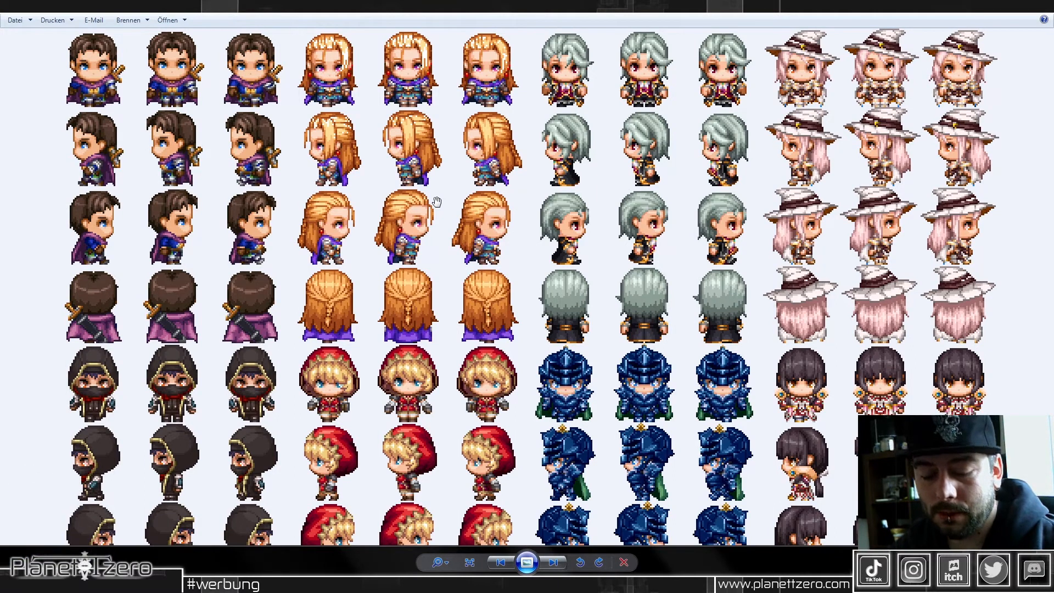
pyautogui.press('Right')
pyautogui.scroll(6, 388, 218)
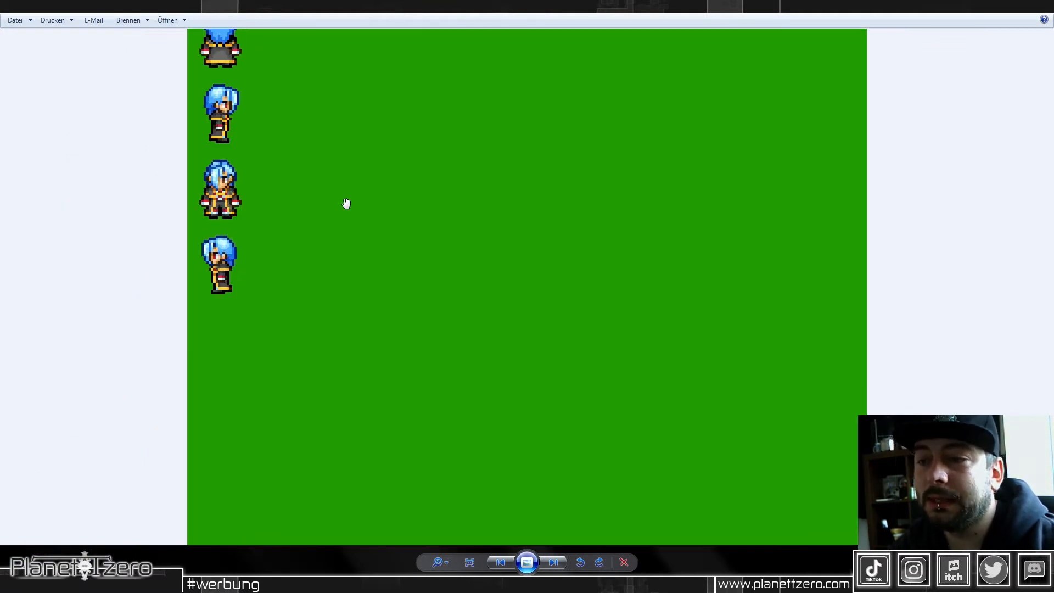
pyautogui.moveTo(313, 146); pyautogui.dragTo(322, 287)
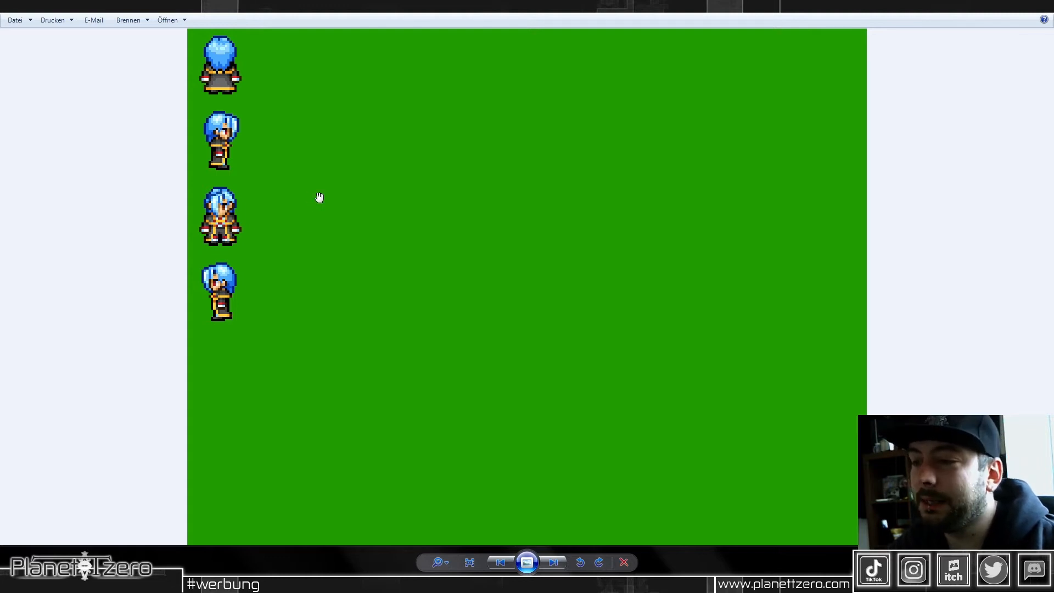
pyautogui.scroll(1, 211, 144)
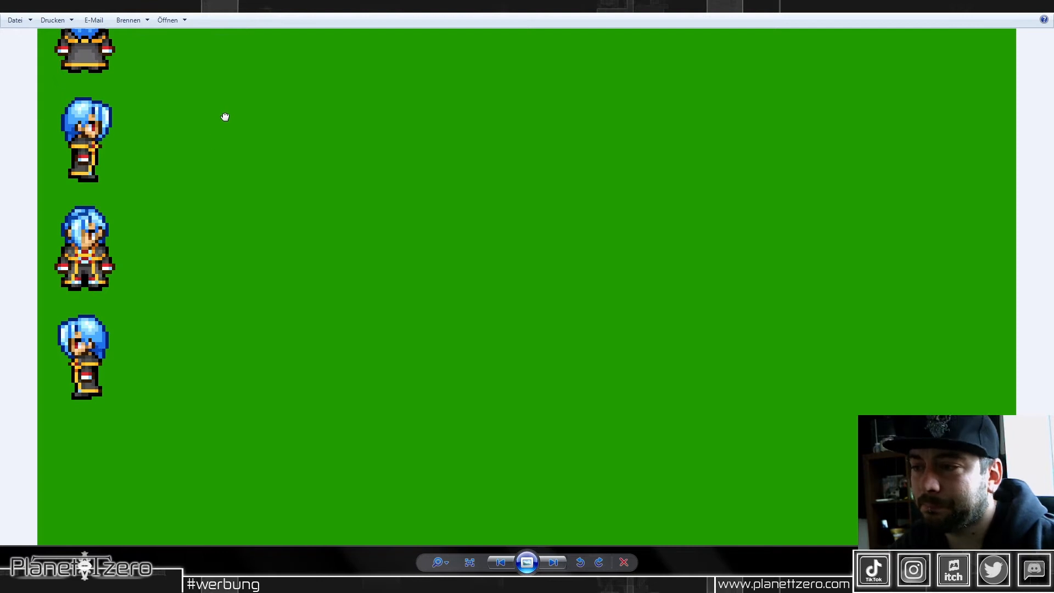
pyautogui.moveTo(226, 116); pyautogui.dragTo(228, 188)
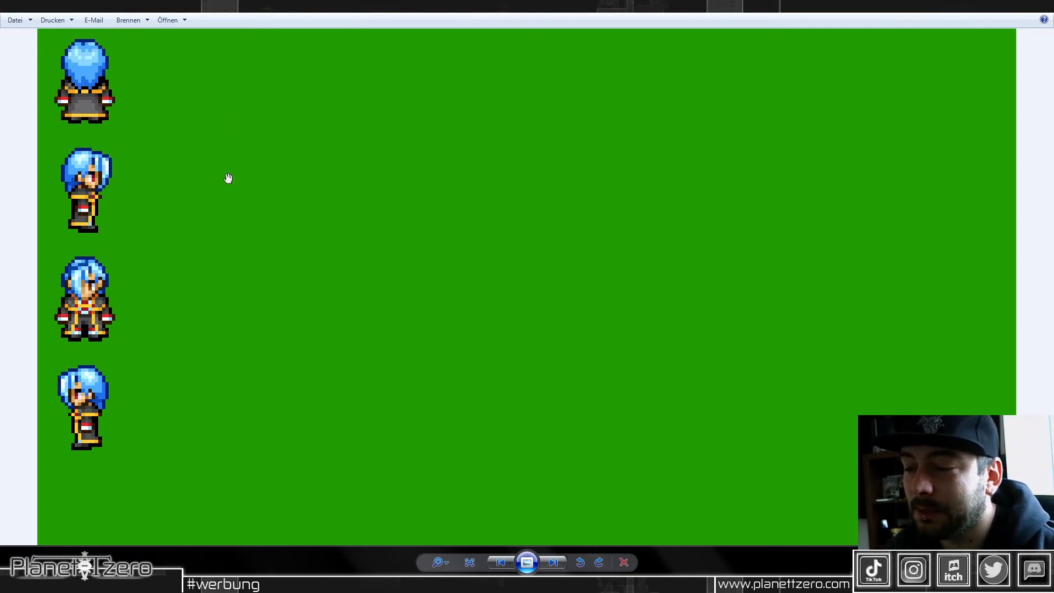
pyautogui.scroll(-2, 229, 178)
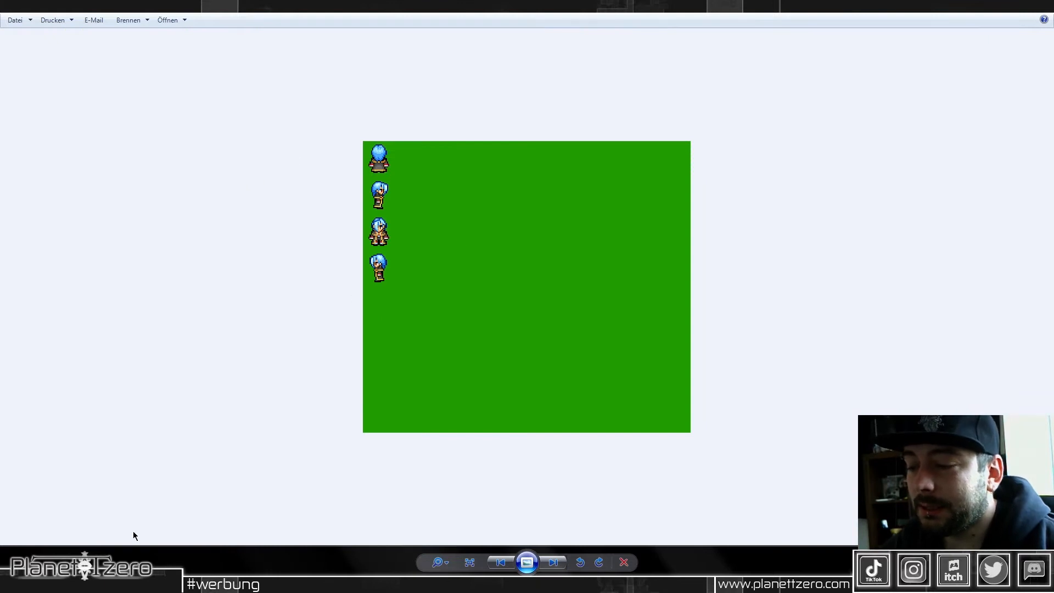
# Step: Switch to Paint and magnify the blue-haired sprite sheet one level beyond 8x
pyautogui.click(269, 583)
pyautogui.click(189, 508)
pyautogui.click(23, 60)
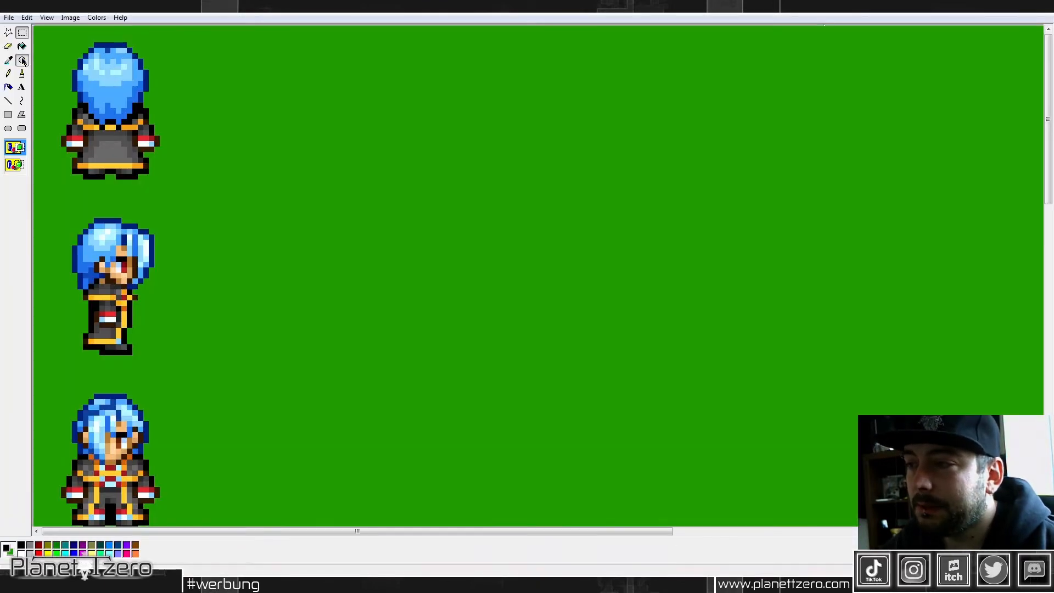
pyautogui.click(441, 144)
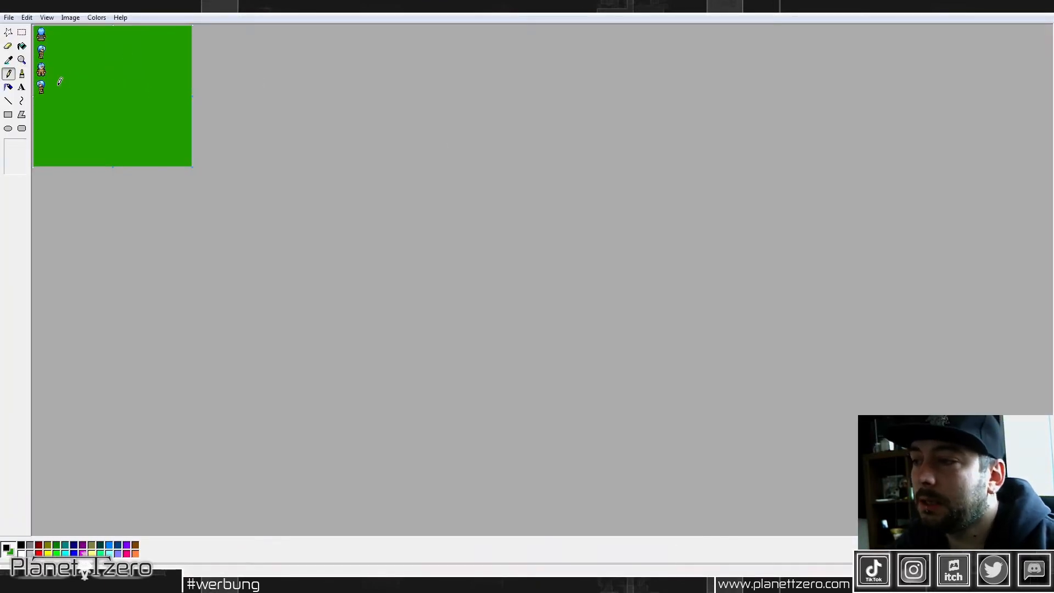
pyautogui.click(22, 60)
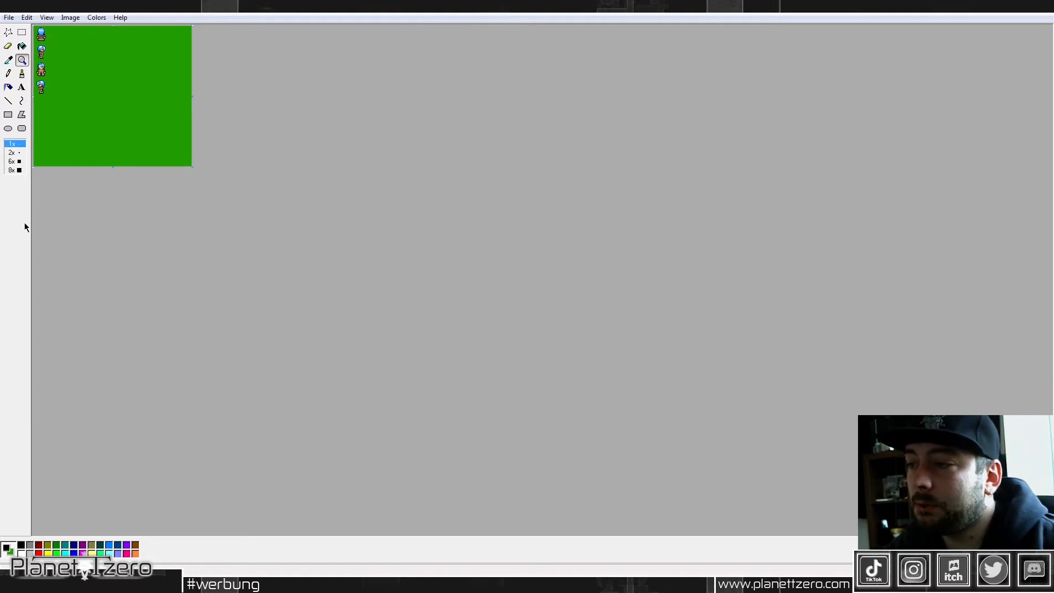
pyautogui.click(15, 171)
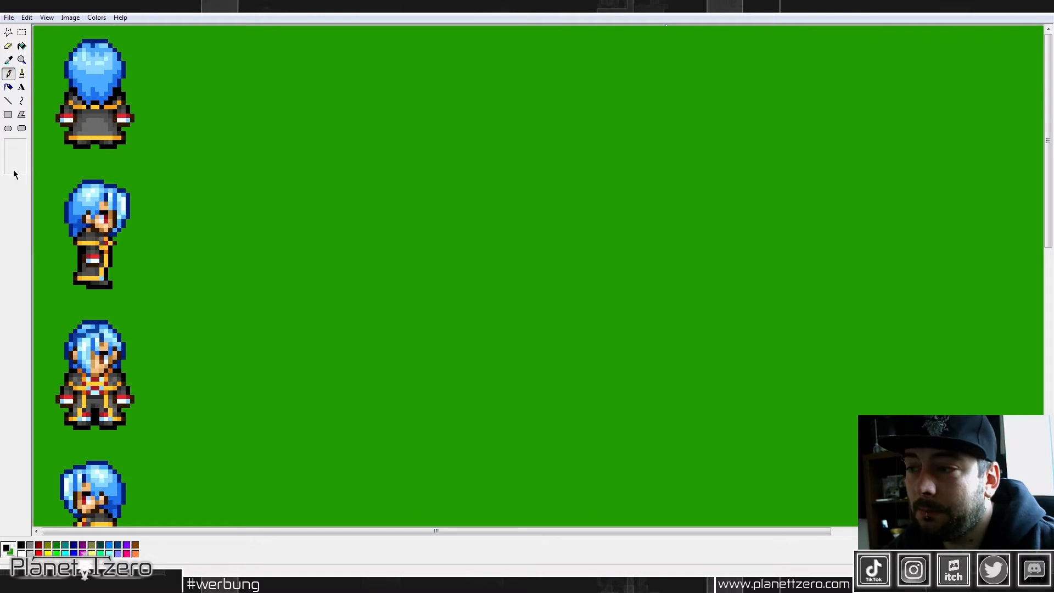
pyautogui.click(23, 62)
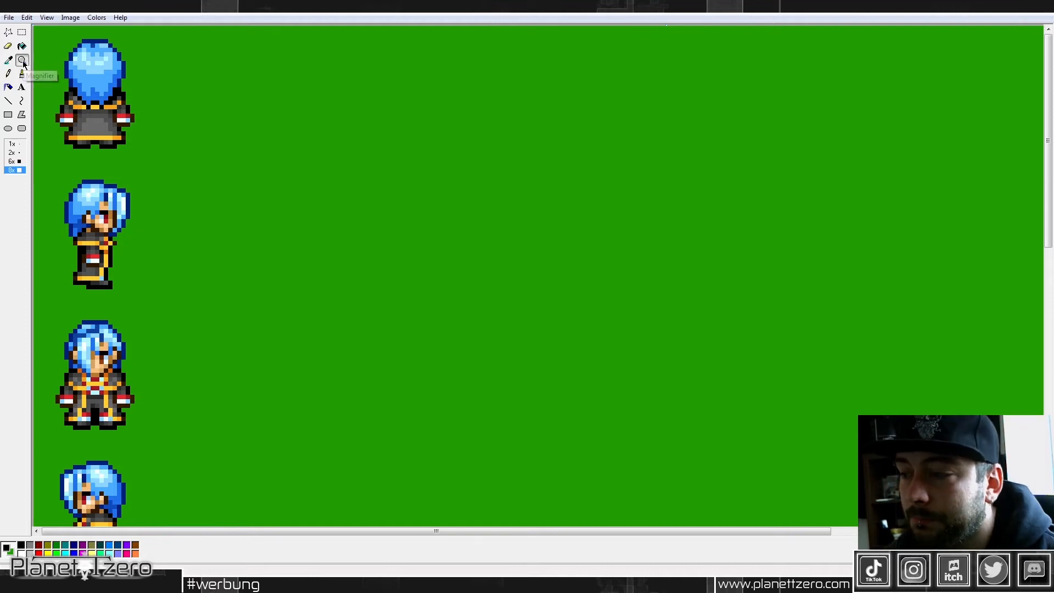
pyautogui.click(12, 175)
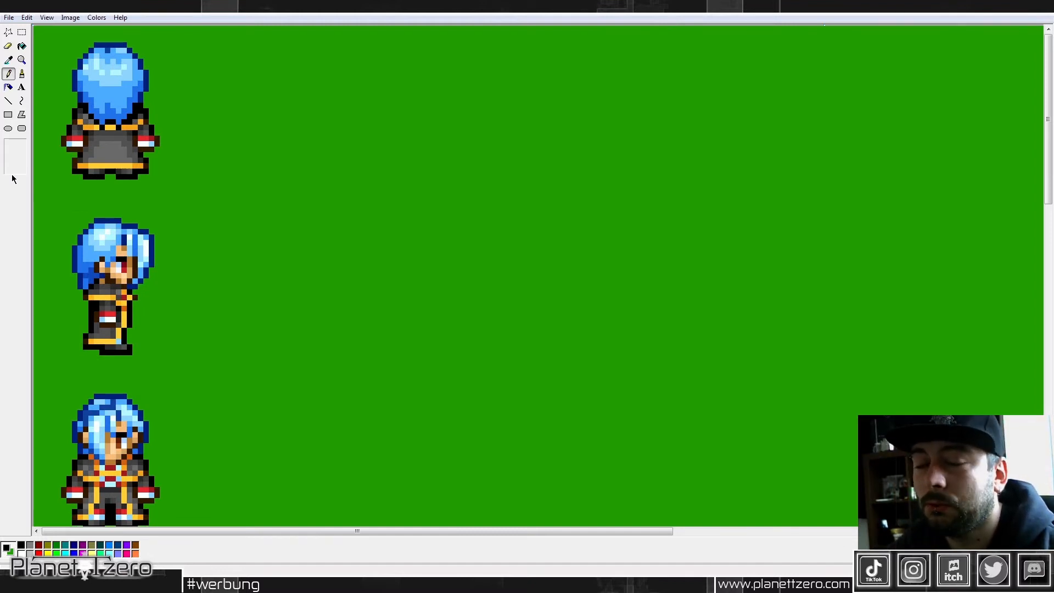
pyautogui.scroll(-4, 275, 165)
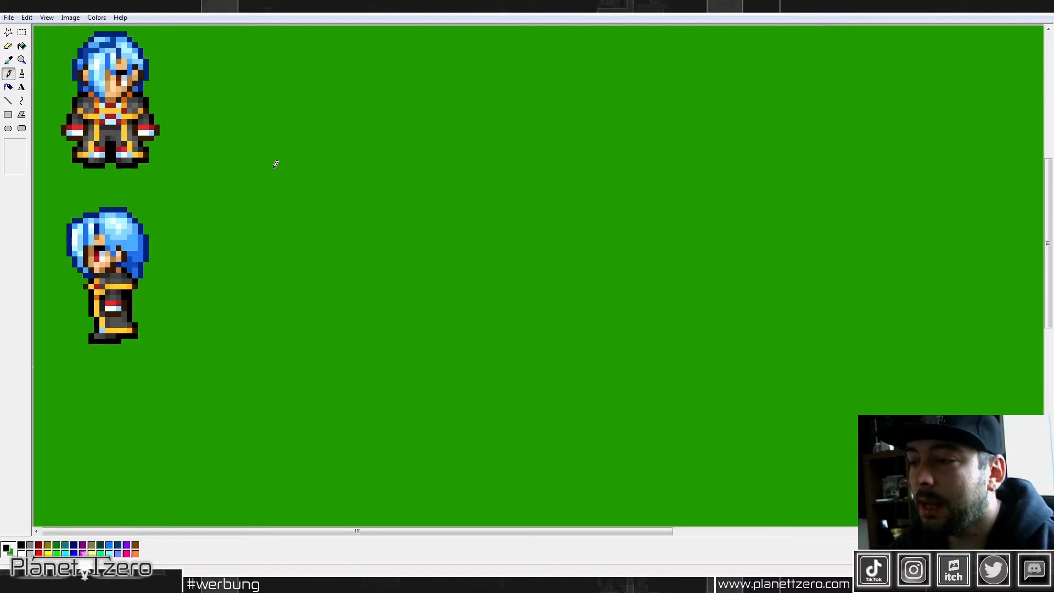
pyautogui.scroll(2, 198, 224)
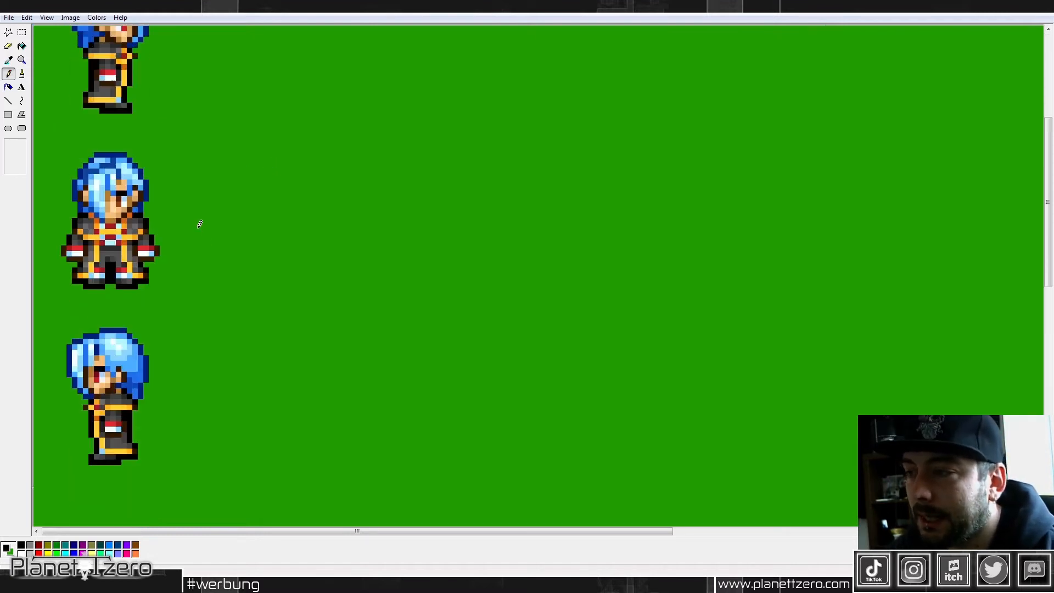
pyautogui.click(22, 32)
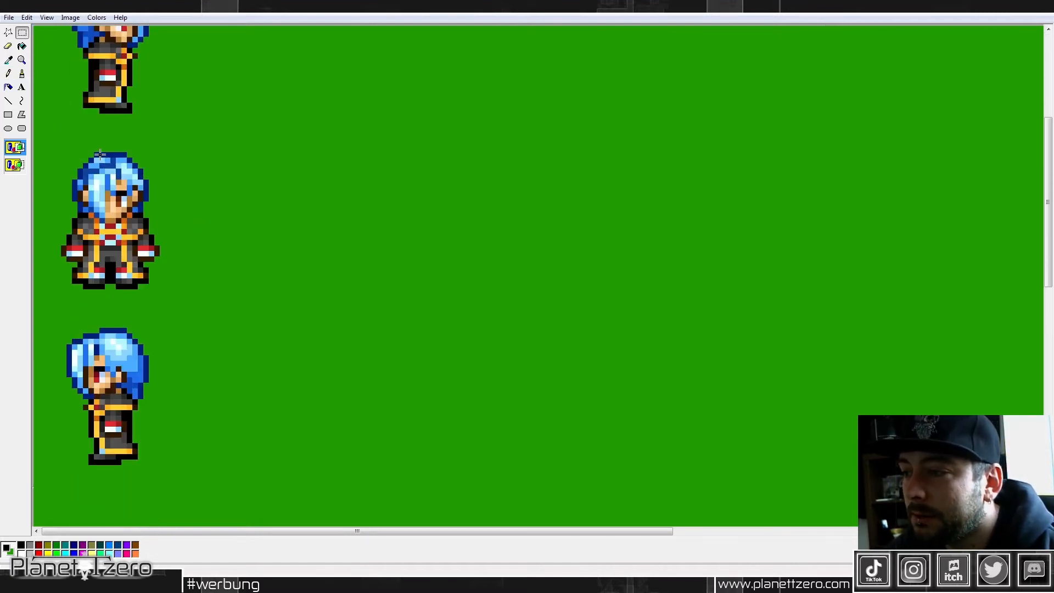
pyautogui.moveTo(95, 155); pyautogui.dragTo(661, 284)
pyautogui.click(311, 85)
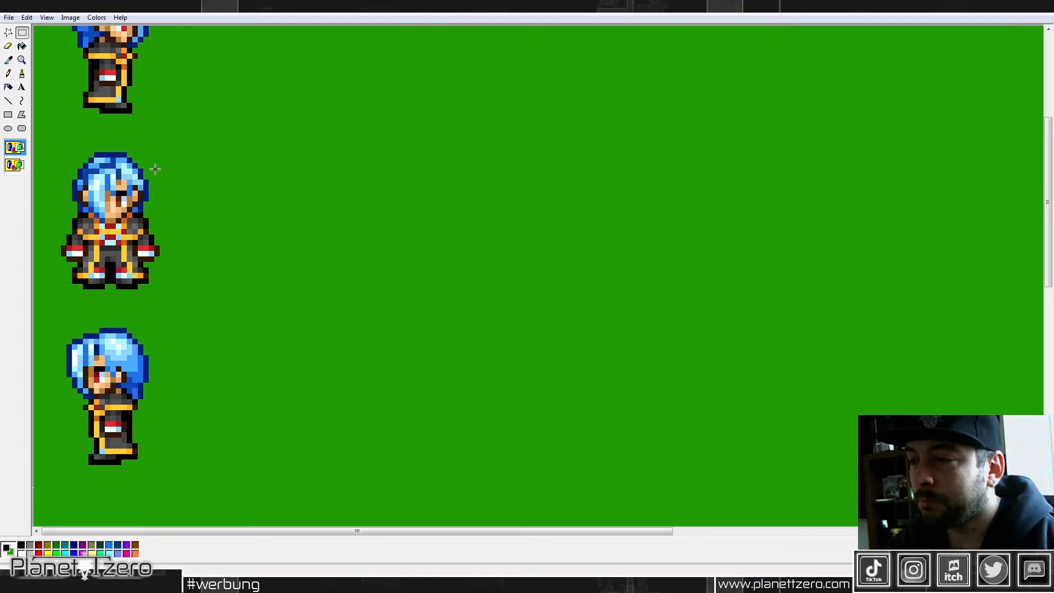
pyautogui.moveTo(103, 154); pyautogui.dragTo(517, 290)
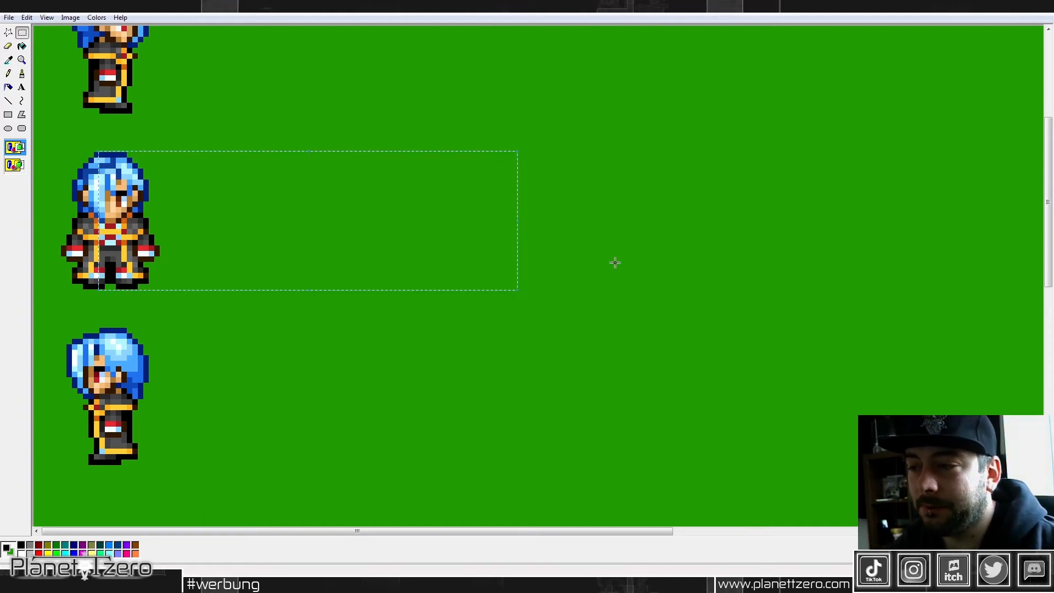
pyautogui.click(615, 263)
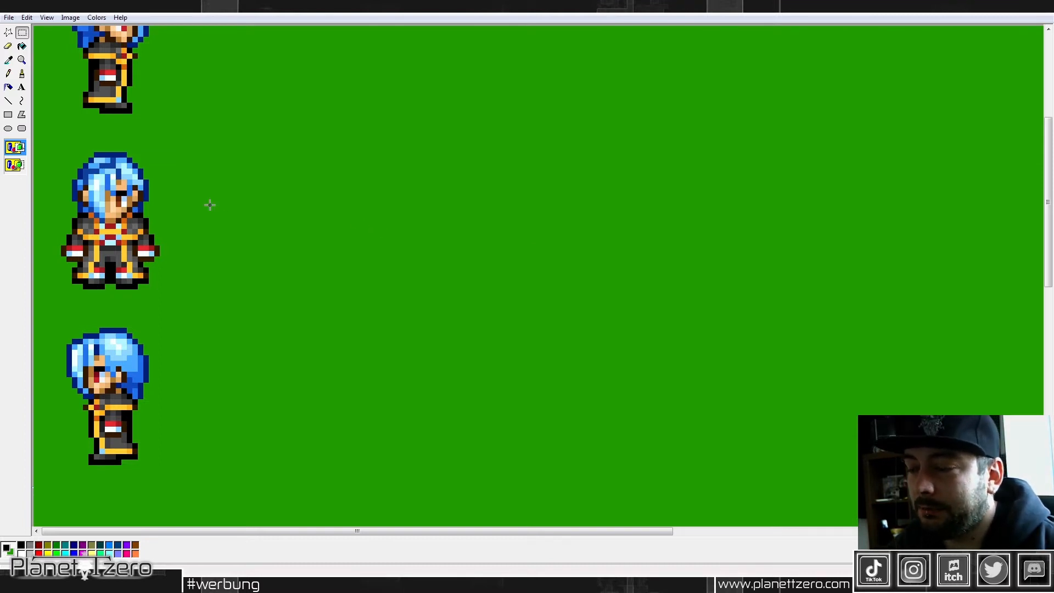
# Step: Draw three thin black horizontal guide lines extending right from the front-facing sprite's head top, soles and chin
pyautogui.click(9, 101)
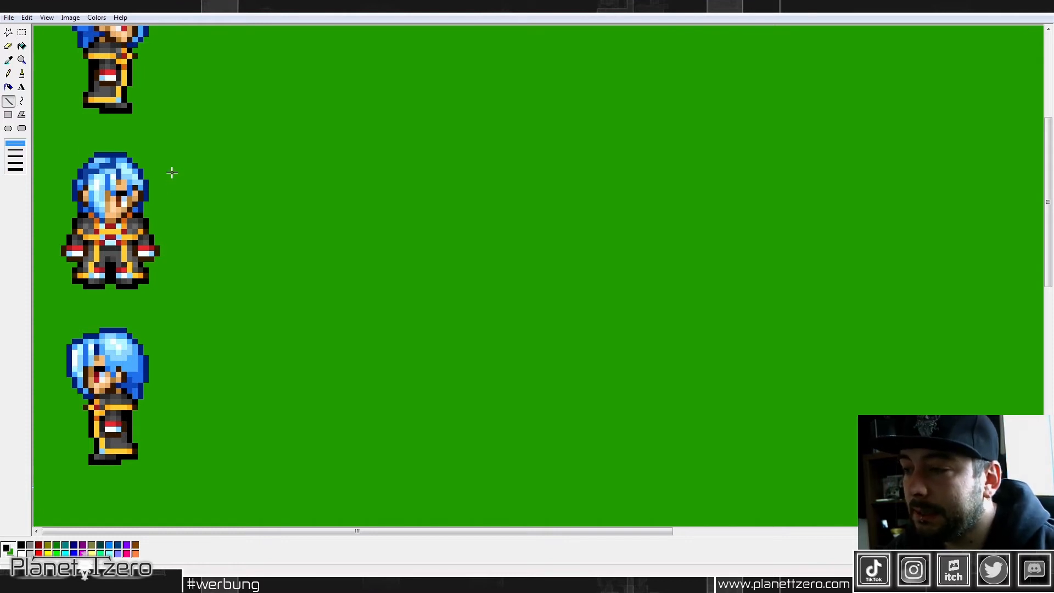
pyautogui.moveTo(127, 155); pyautogui.dragTo(560, 155)
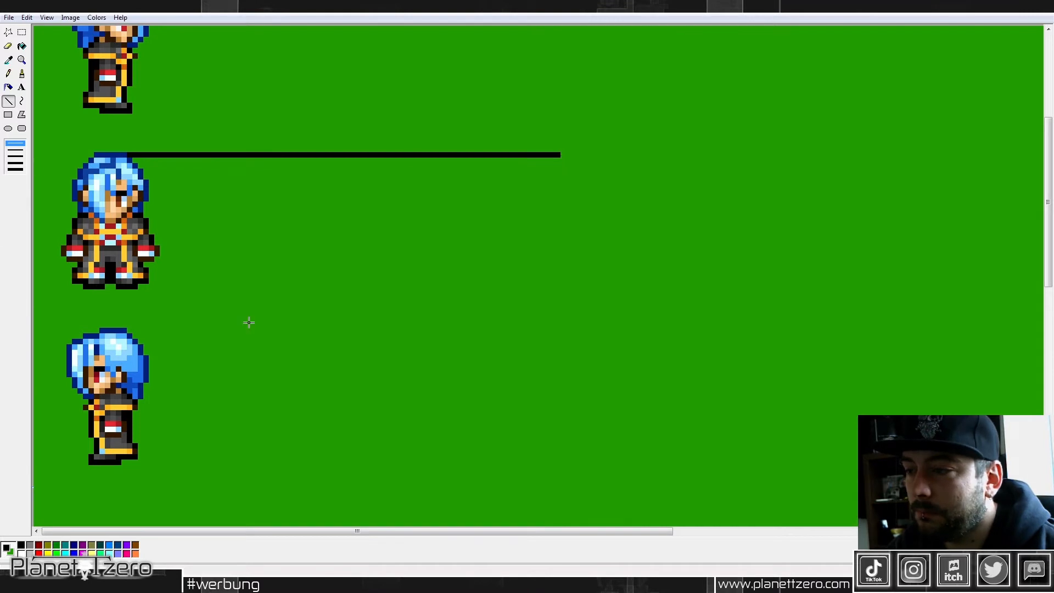
pyautogui.moveTo(203, 286); pyautogui.dragTo(422, 286)
pyautogui.press('Escape')
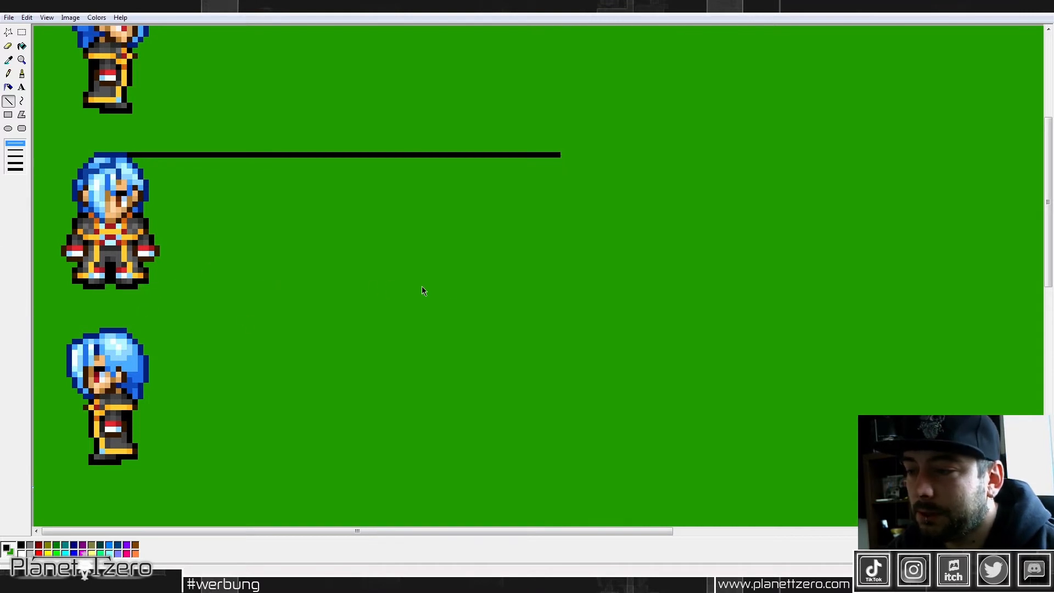
pyautogui.moveTo(140, 287); pyautogui.dragTo(588, 286)
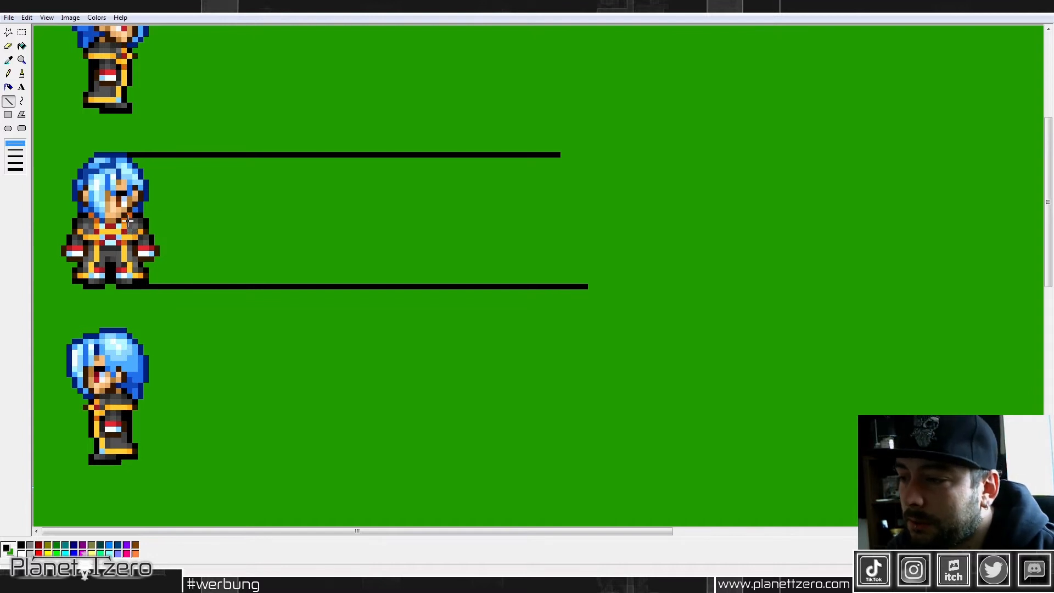
pyautogui.moveTo(117, 221); pyautogui.dragTo(593, 219)
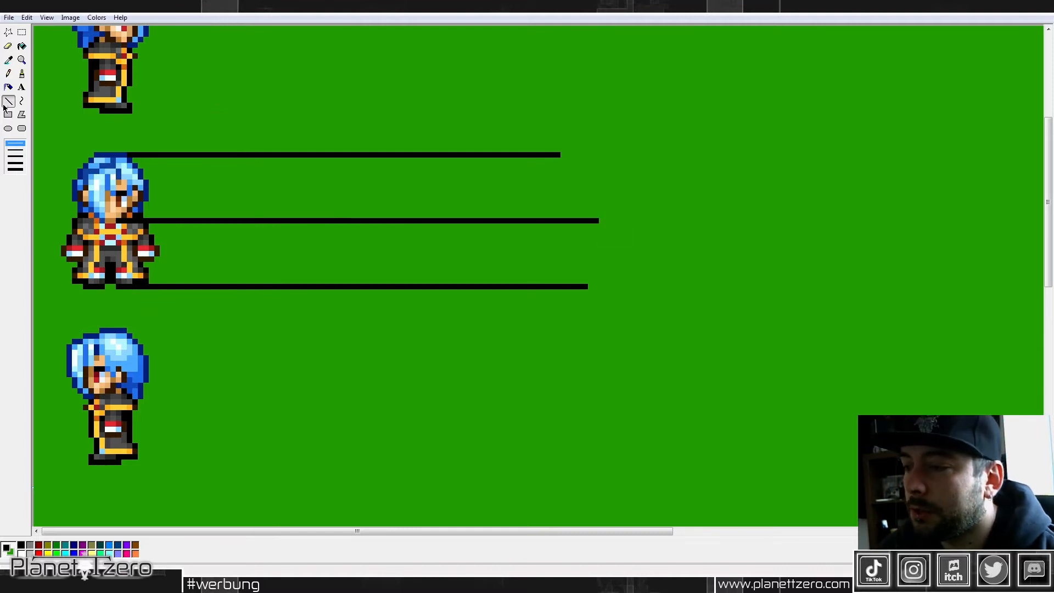
# Step: Pick the dark eye color from the front-facing sprite as the drawing color
pyautogui.click(8, 60)
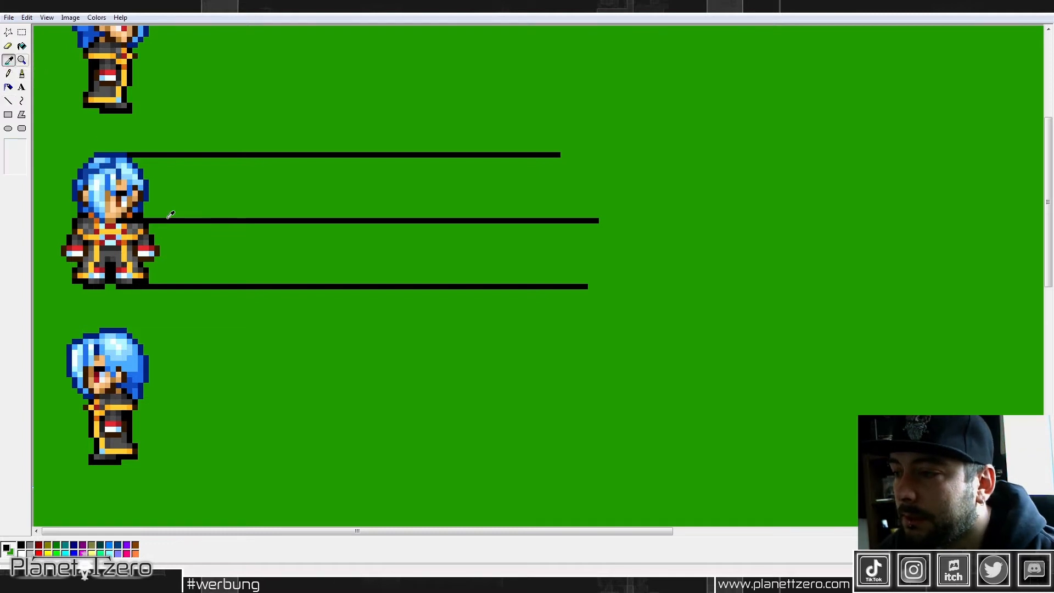
pyautogui.click(123, 190)
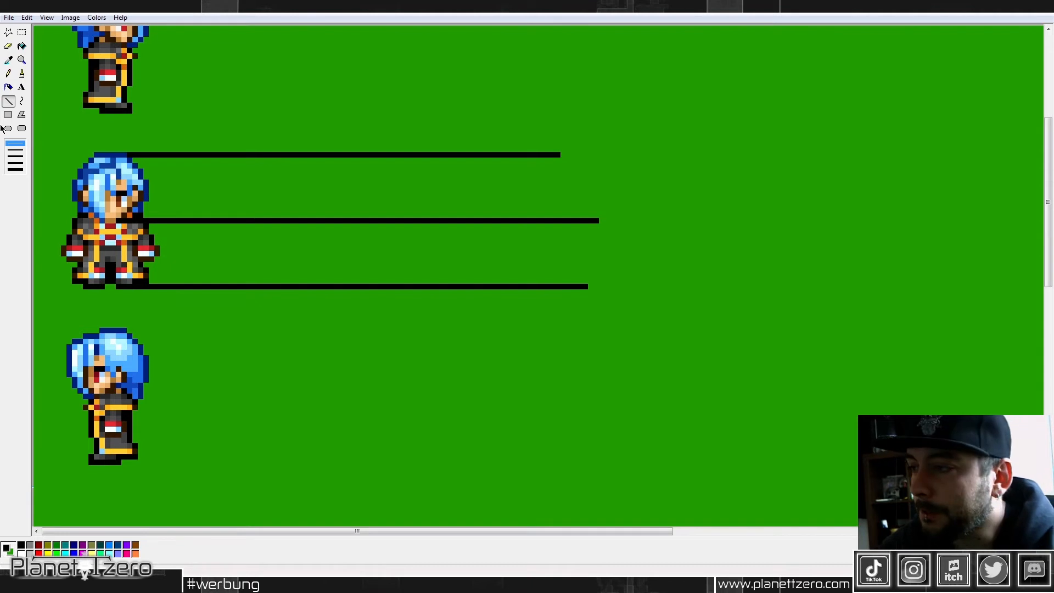
pyautogui.click(10, 62)
pyautogui.click(124, 193)
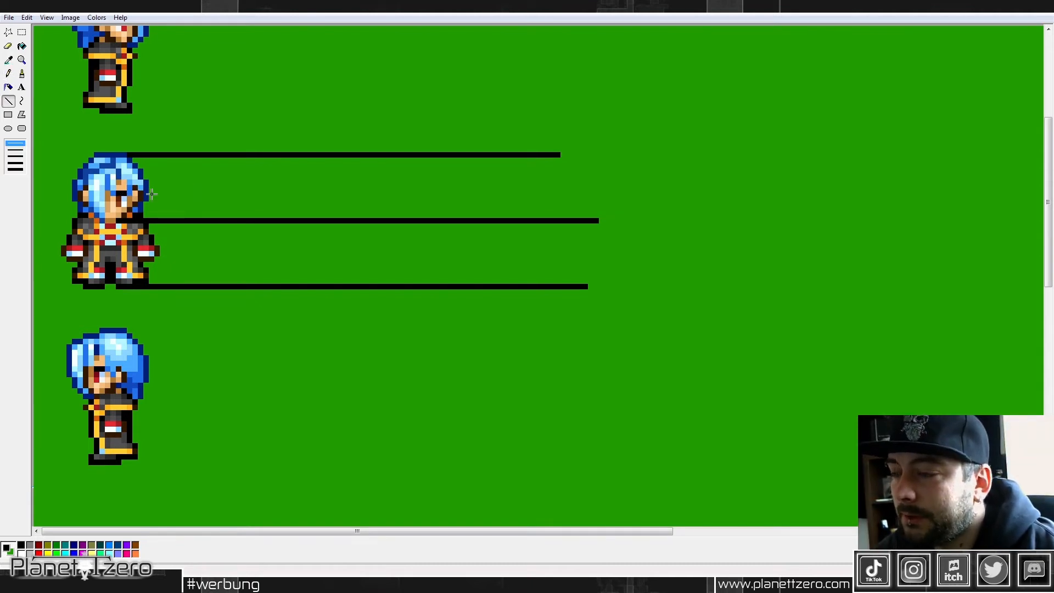
# Step: Draw two short black upper eyelids with the Pencil beside the front-facing sprite, level with its eyes
pyautogui.click(8, 74)
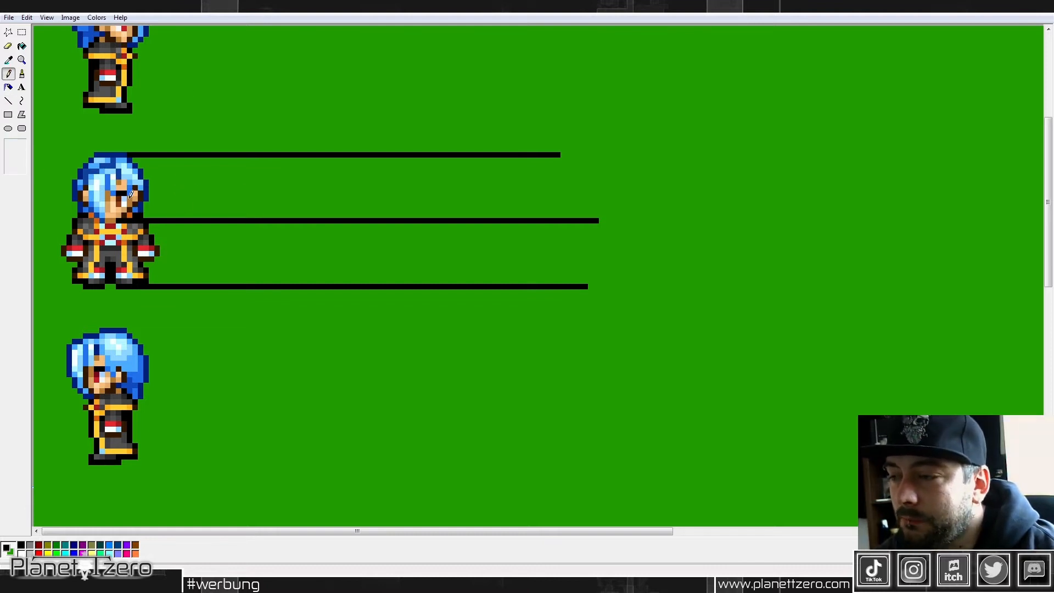
pyautogui.moveTo(192, 193); pyautogui.dragTo(183, 192)
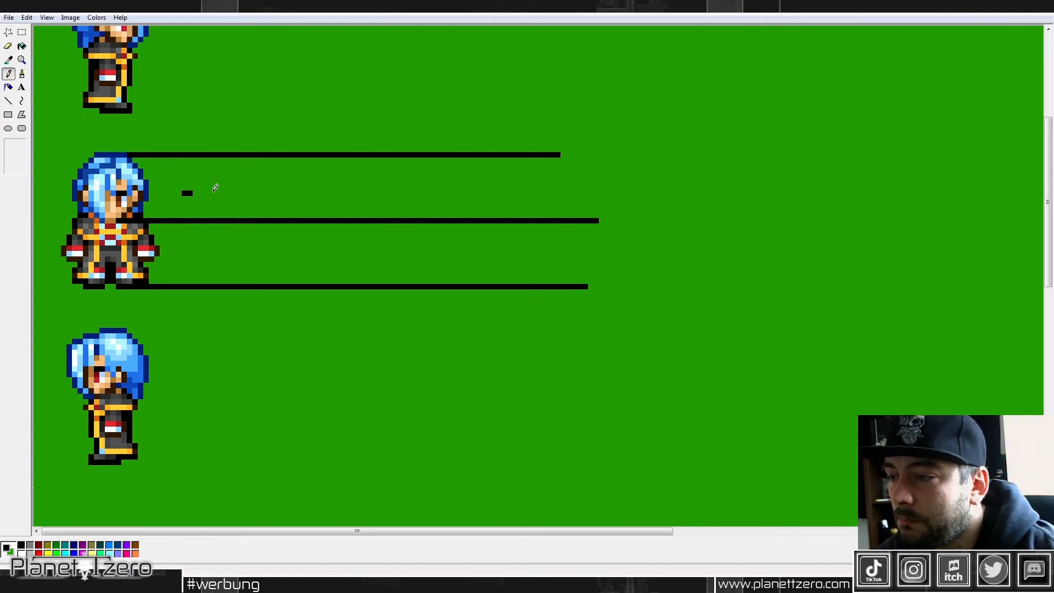
pyautogui.click(207, 193)
pyautogui.click(213, 193)
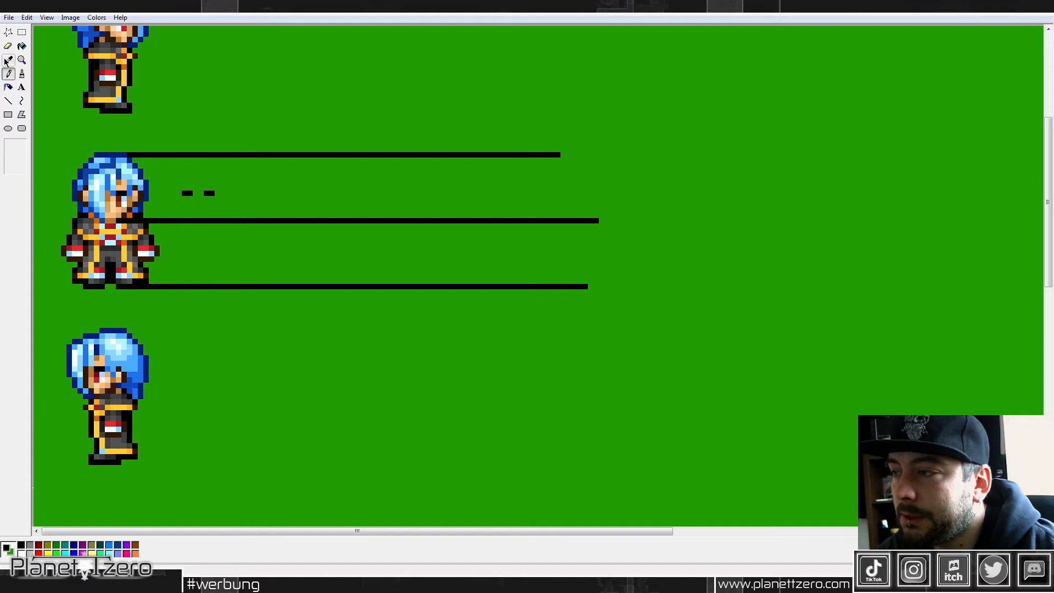
# Step: Add brown irises and white outer eye areas beneath both eyelids, using colors picked from the front-facing sprite's eye
pyautogui.click(6, 60)
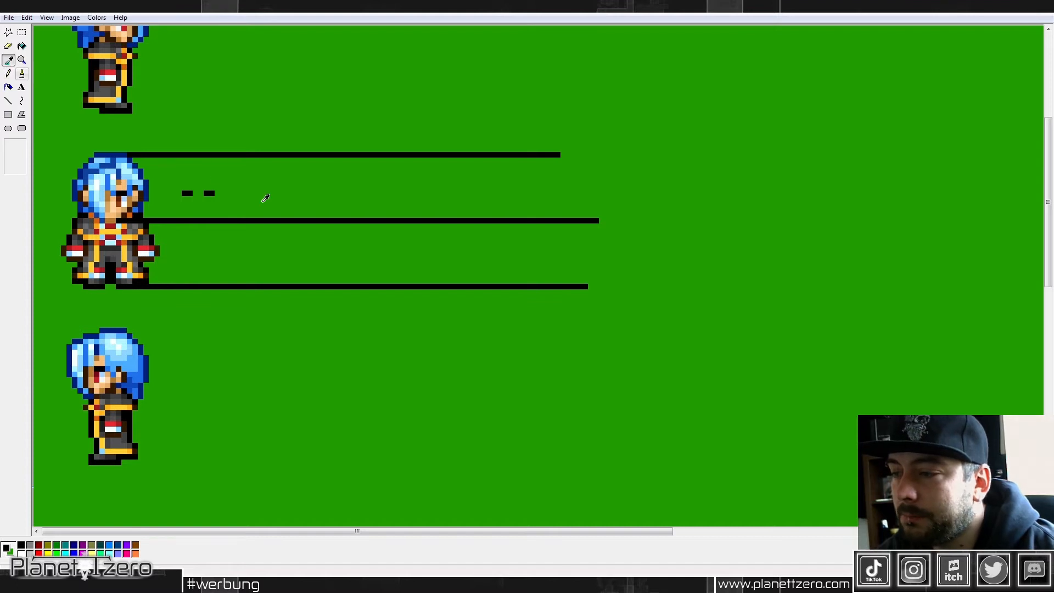
pyautogui.click(122, 195)
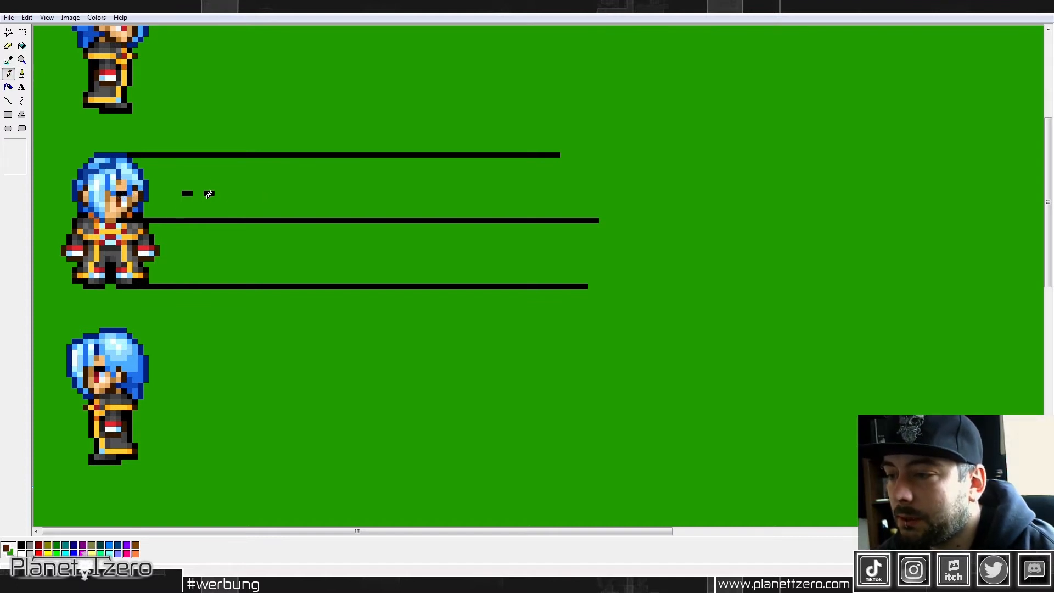
pyautogui.moveTo(190, 196); pyautogui.dragTo(190, 206)
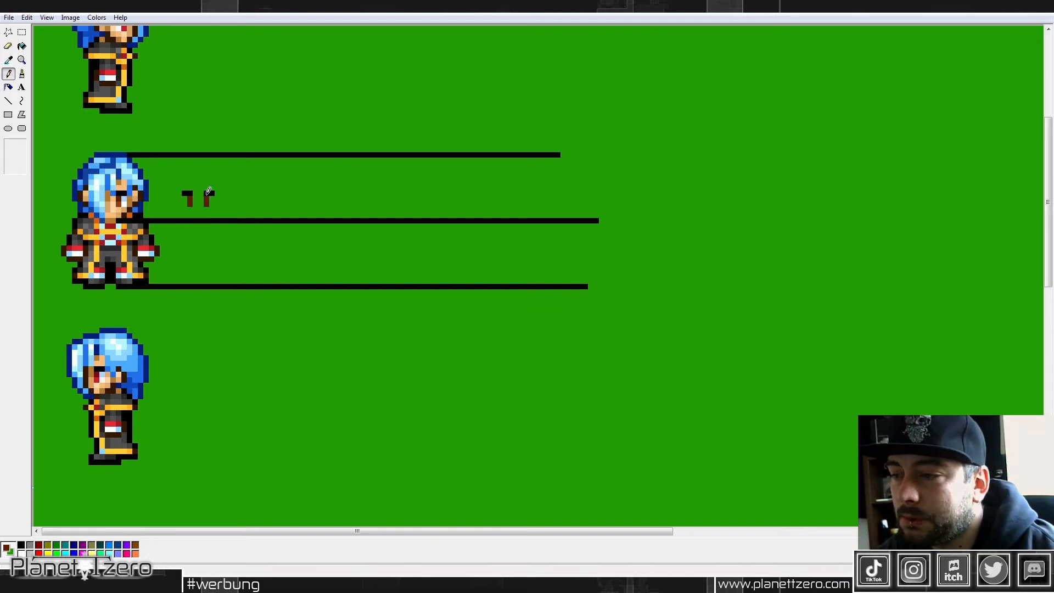
pyautogui.click(8, 59)
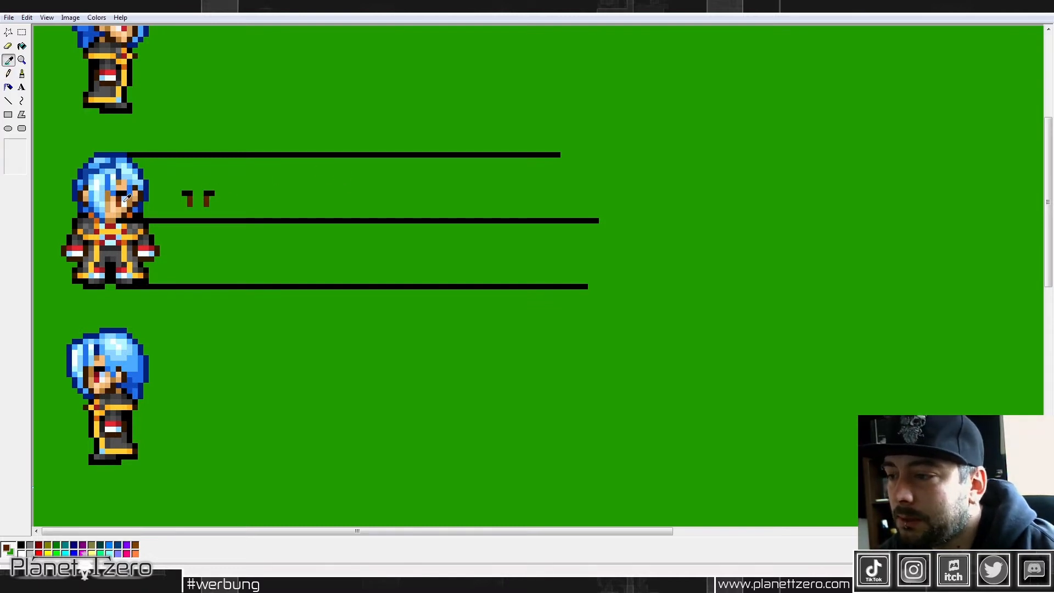
pyautogui.click(127, 198)
pyautogui.moveTo(207, 196); pyautogui.dragTo(185, 205)
# Step: Fill a block-shaped face around the new eyes down to the chin guide line, using the sprite's light skin color
pyautogui.click(8, 59)
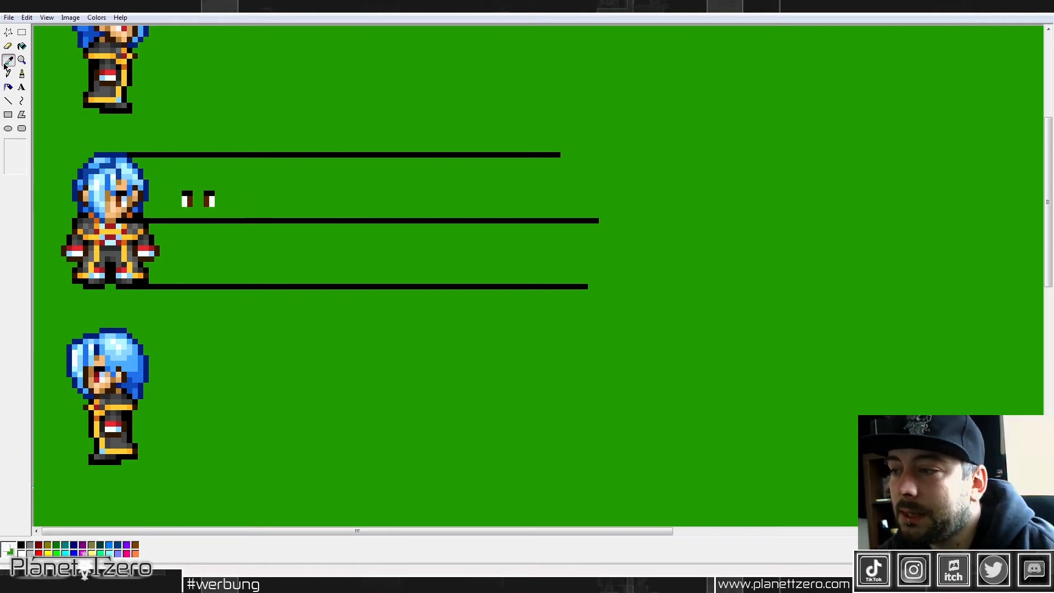
pyautogui.click(115, 206)
pyautogui.moveTo(201, 202)
pyautogui.mouseDown()
pyautogui.moveTo(205, 189)
pyautogui.moveTo(197, 195)
pyautogui.moveTo(215, 209)
pyautogui.moveTo(189, 215)
pyautogui.moveTo(218, 214)
pyautogui.moveTo(218, 191)
pyautogui.moveTo(179, 218)
pyautogui.moveTo(187, 185)
pyautogui.moveTo(207, 181)
pyautogui.mouseUp()
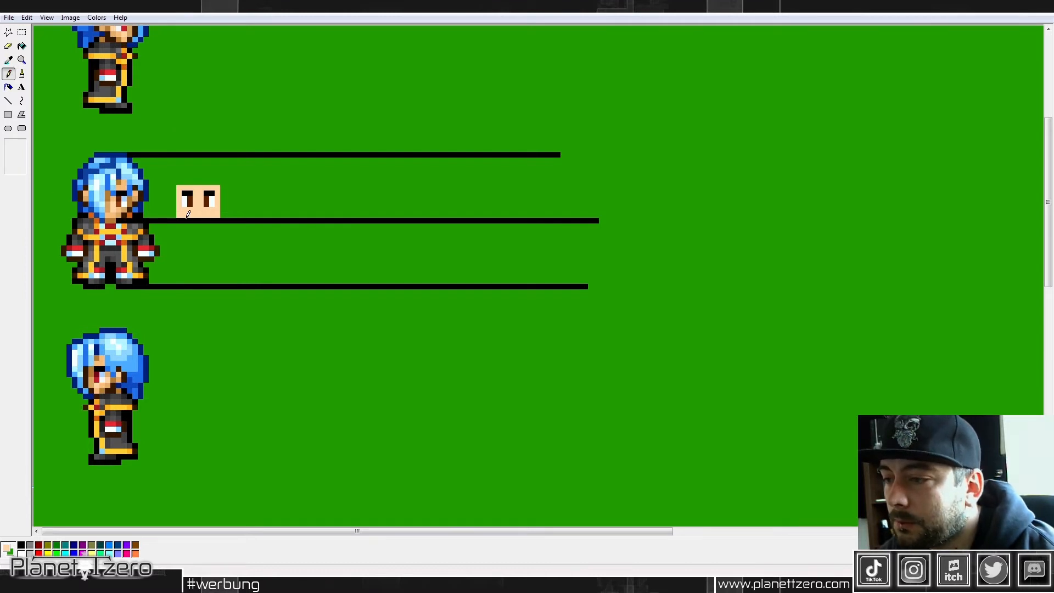
pyautogui.moveTo(183, 216); pyautogui.dragTo(217, 215)
# Step: Trim the lower corners of the face with the green background color to form a tapered chin
pyautogui.click(9, 59)
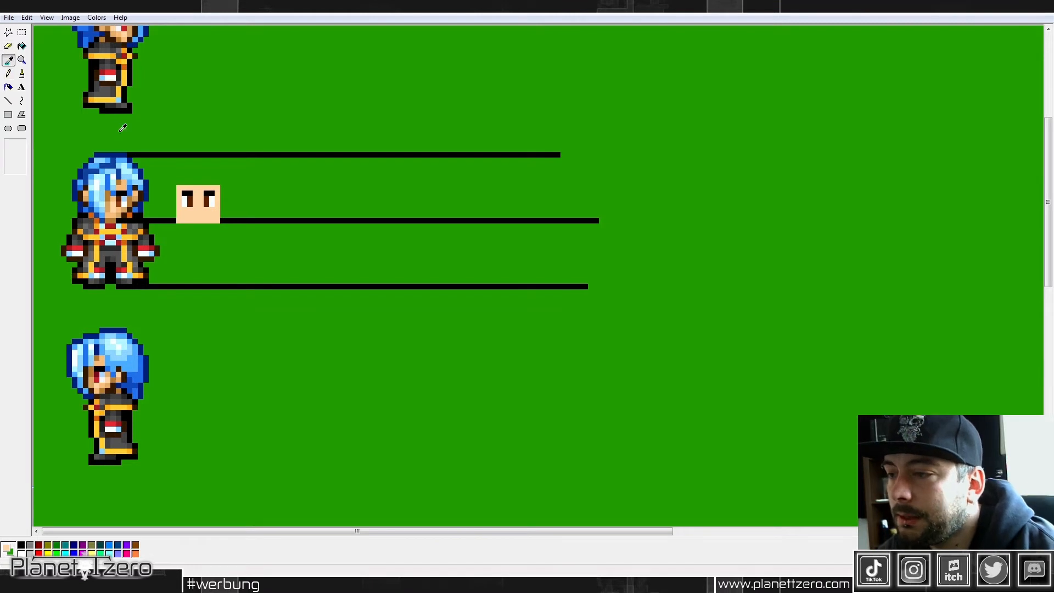
pyautogui.click(272, 201)
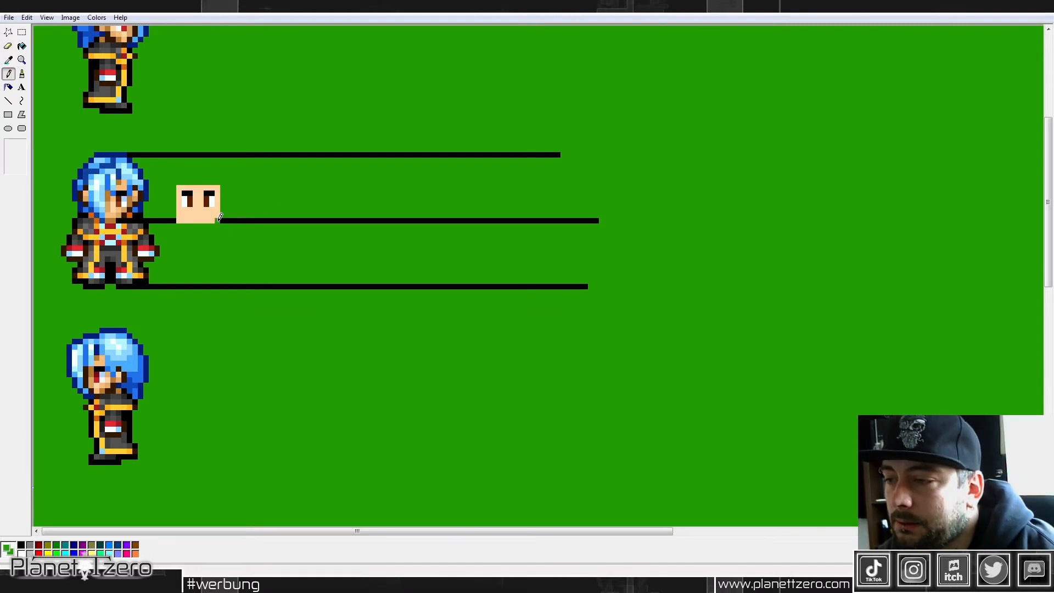
pyautogui.click(179, 220)
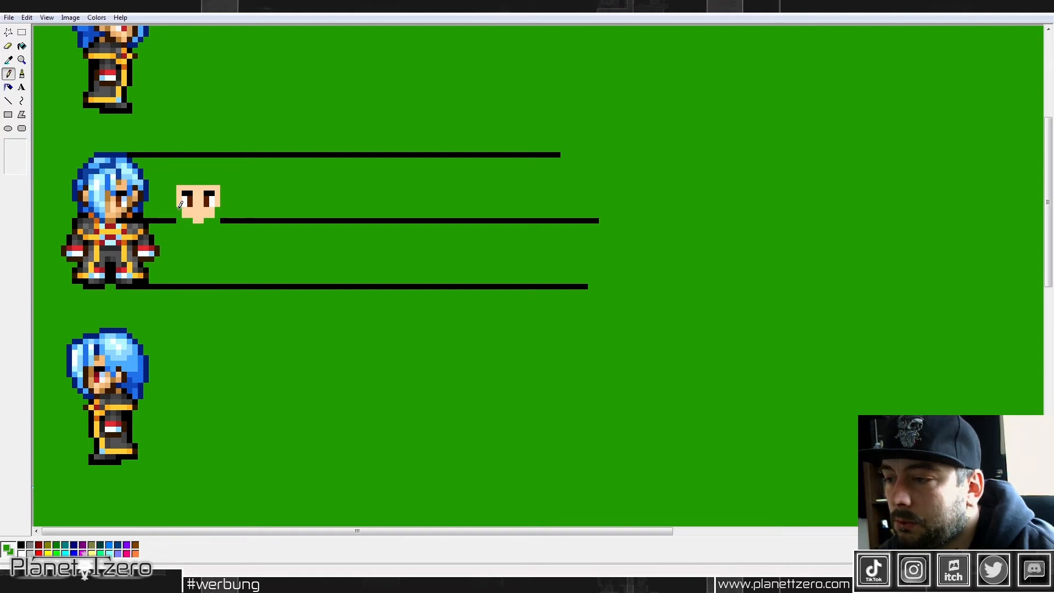
# Step: Extend the face with a forehead row and an ear on each side in the light skin color
pyautogui.click(8, 59)
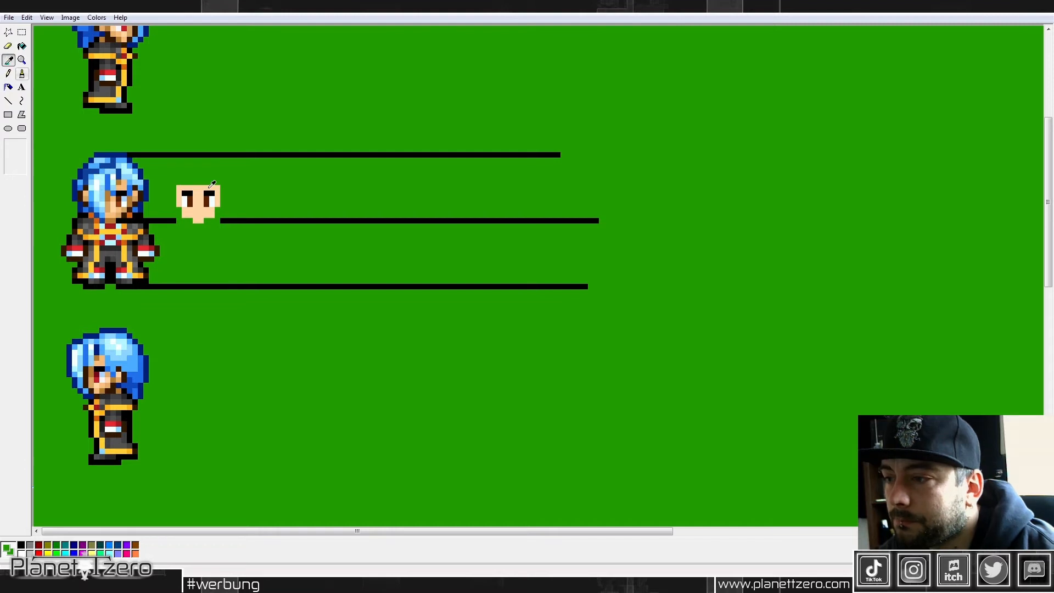
pyautogui.click(208, 185)
pyautogui.click(187, 178)
pyautogui.moveTo(190, 175); pyautogui.dragTo(219, 175)
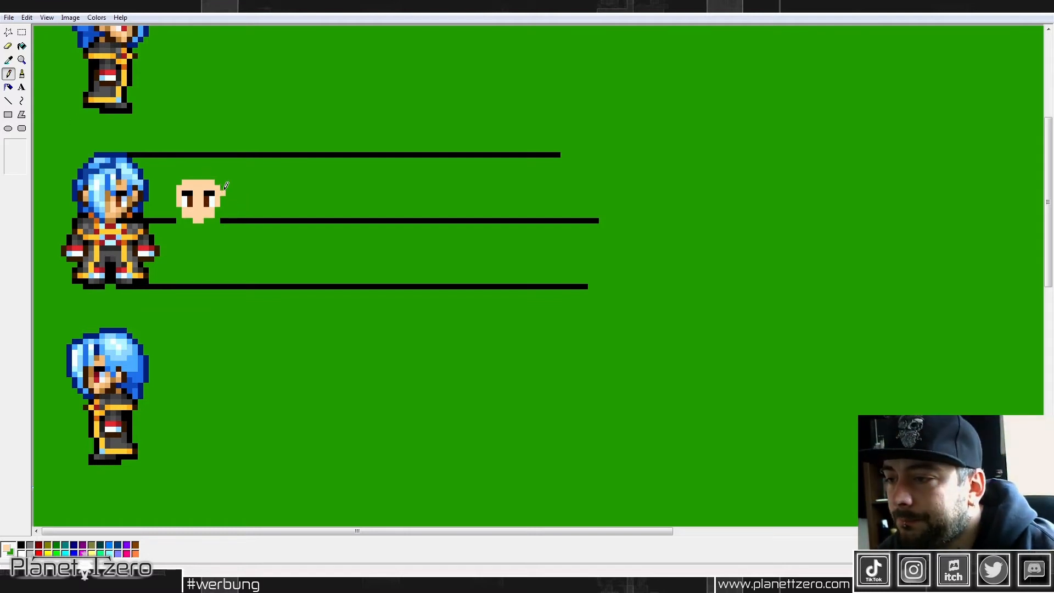
pyautogui.moveTo(224, 190)
pyautogui.mouseDown()
pyautogui.moveTo(224, 199)
pyautogui.moveTo(173, 200)
pyautogui.mouseUp()
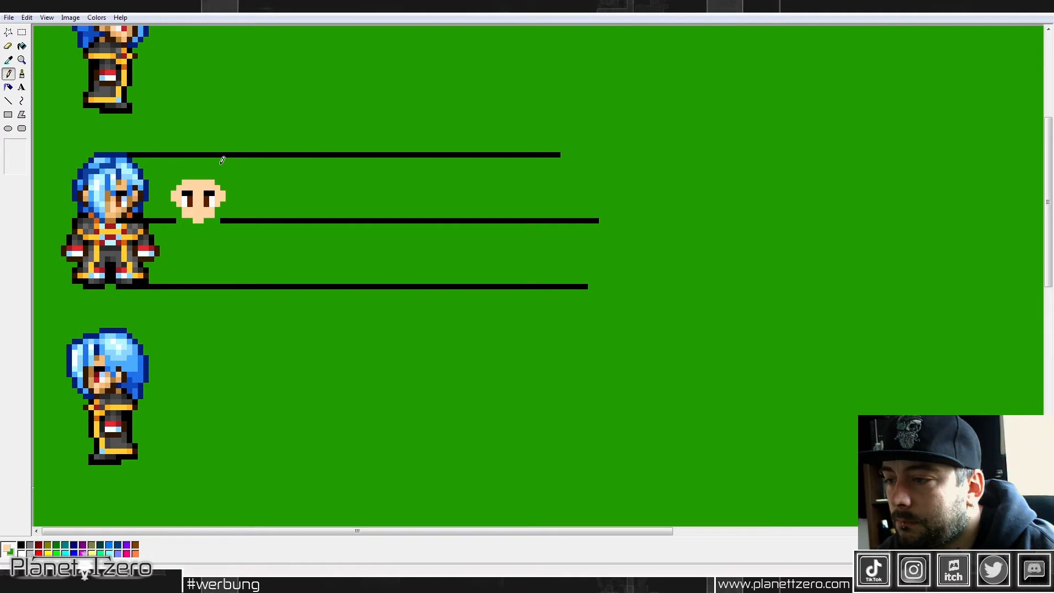
# Step: Outline the ears, cheeks and chin of the new face in the dark brown picked from the front-facing sprite
pyautogui.click(8, 60)
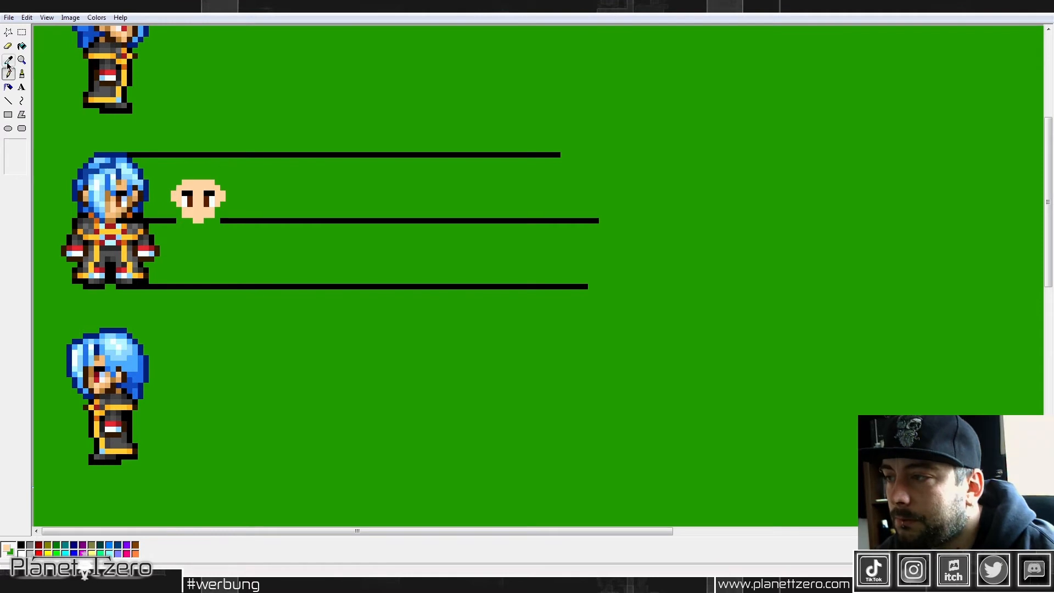
pyautogui.click(133, 206)
pyautogui.moveTo(218, 209); pyautogui.dragTo(223, 205)
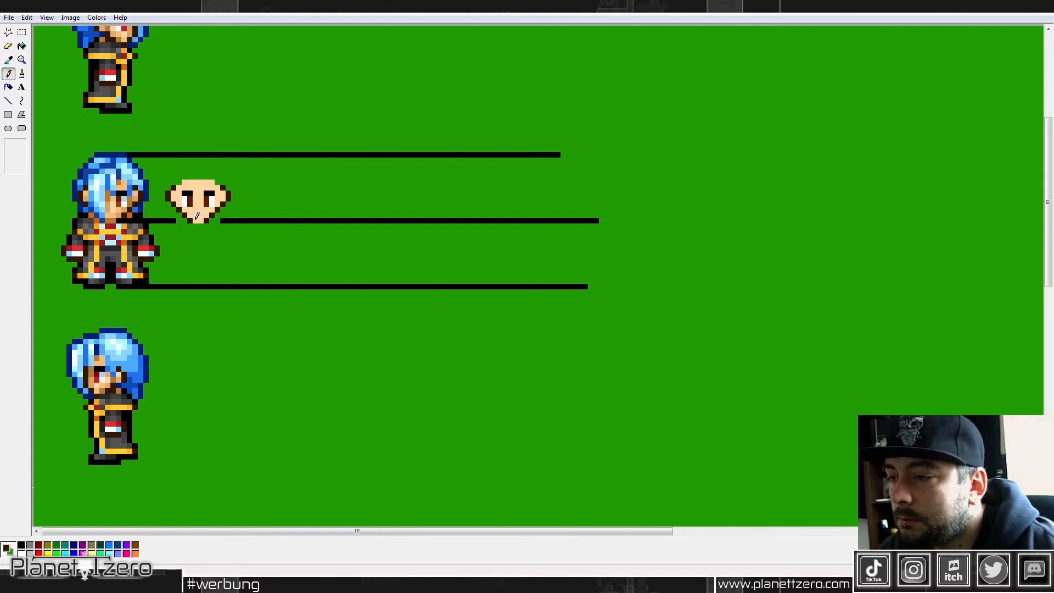
pyautogui.moveTo(196, 220); pyautogui.dragTo(211, 221)
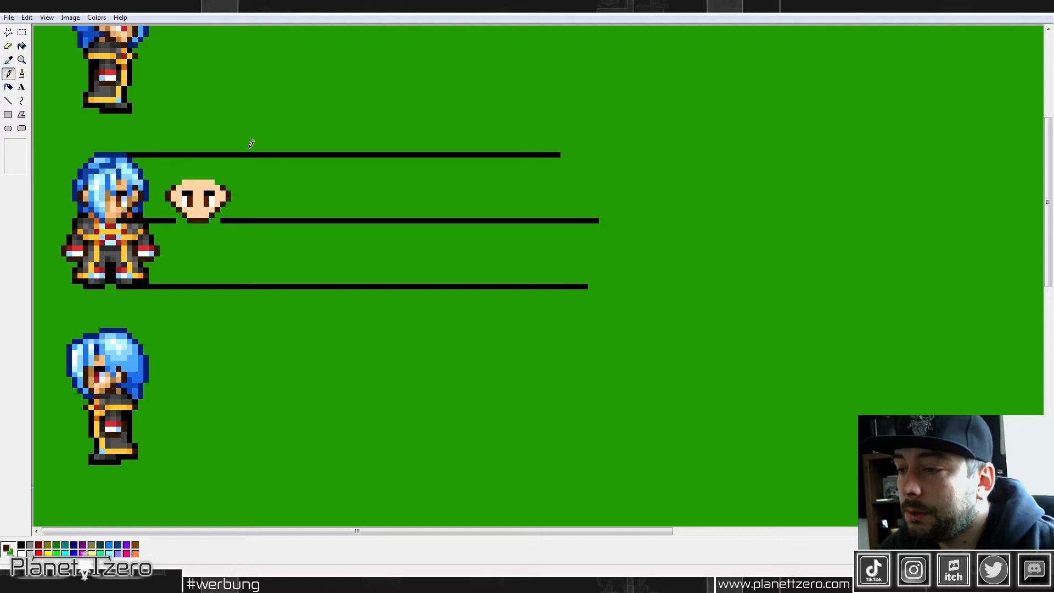
# Step: Erase the chin guide line on both sides of the new face and move the face slightly to the right
pyautogui.click(9, 59)
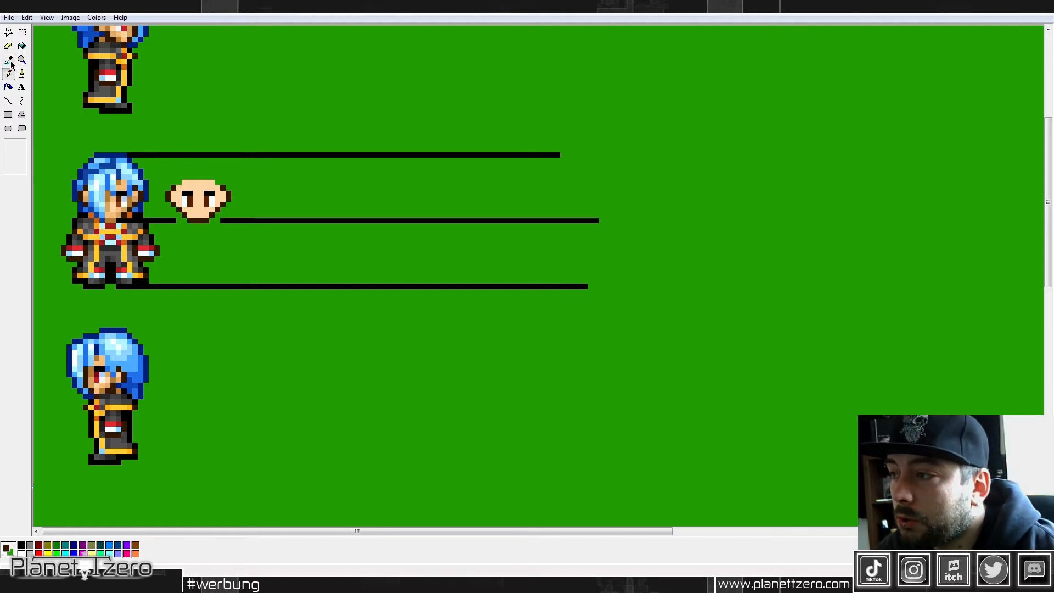
pyautogui.click(272, 194)
pyautogui.moveTo(221, 220); pyautogui.dragTo(265, 220)
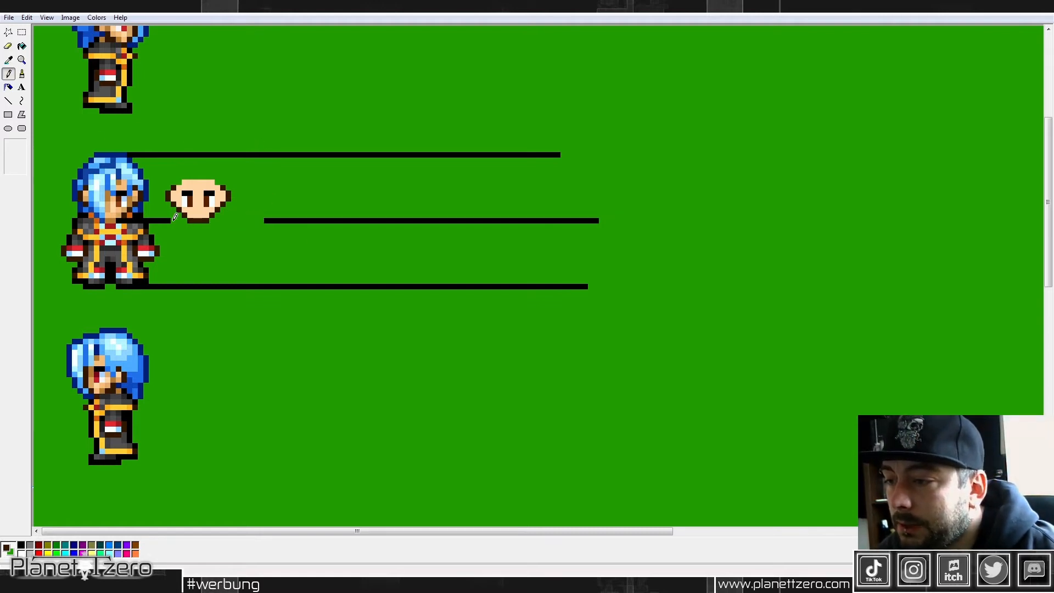
pyautogui.moveTo(174, 220); pyautogui.dragTo(159, 220)
pyautogui.click(22, 33)
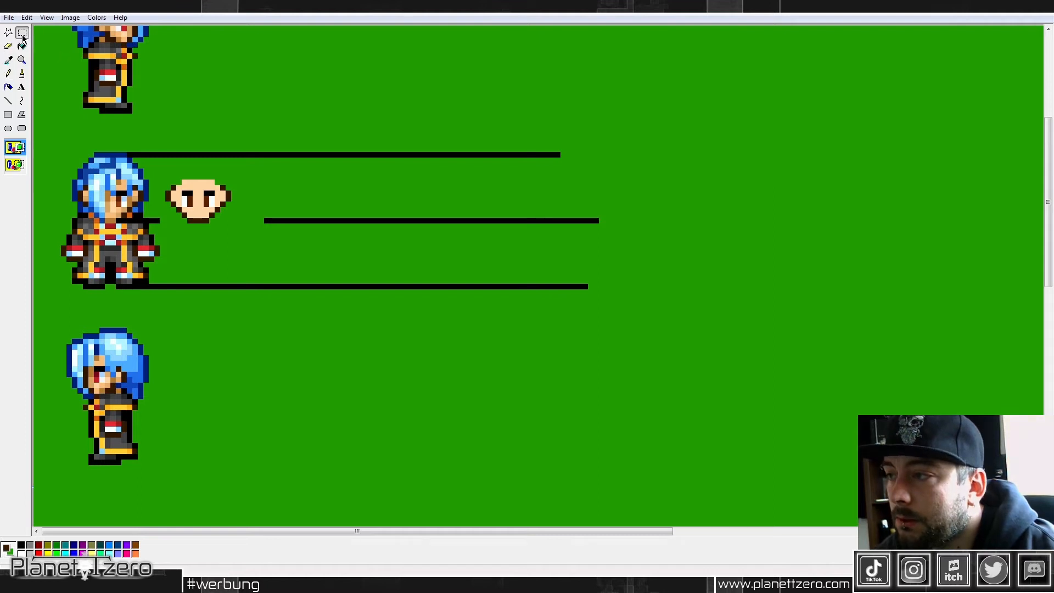
pyautogui.moveTo(163, 173)
pyautogui.mouseDown()
pyautogui.moveTo(234, 225)
pyautogui.moveTo(231, 202)
pyautogui.mouseUp()
# Step: Draw black sloping shoulder outlines on both sides of the chin, using the color picked from the guide line
pyautogui.click(8, 60)
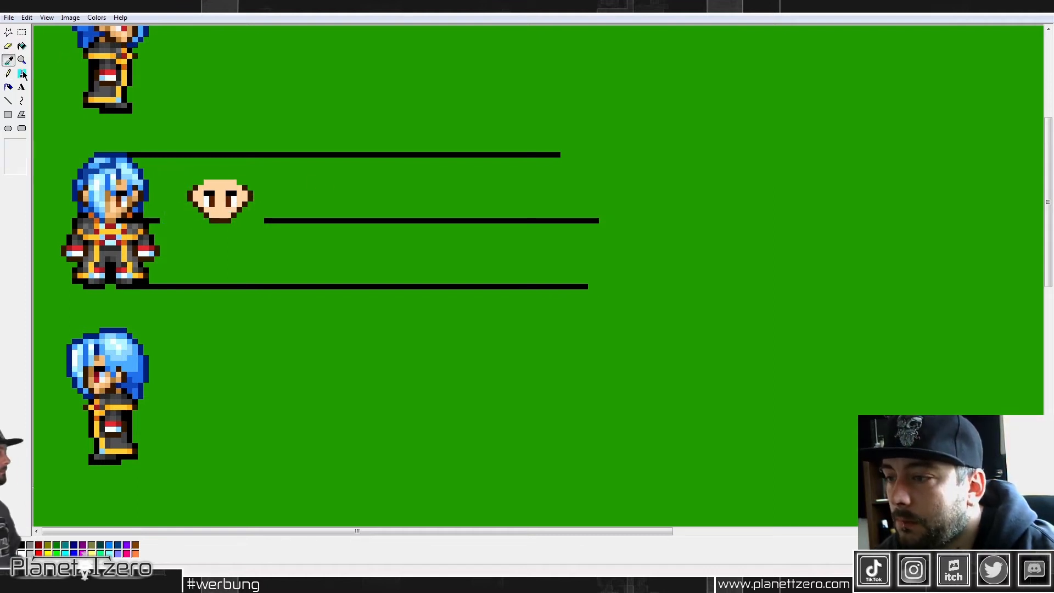
pyautogui.click(317, 220)
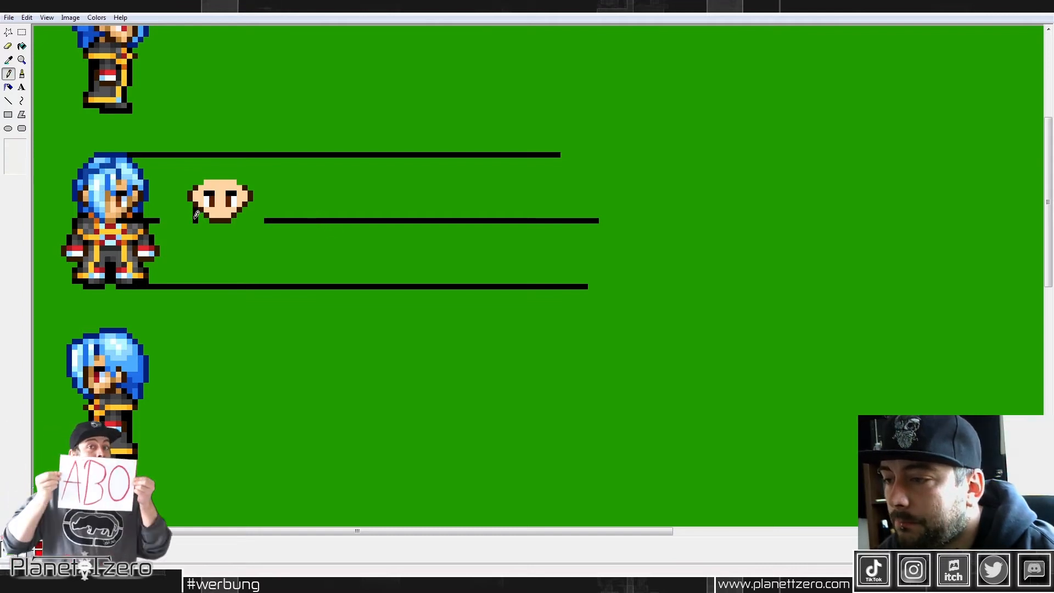
pyautogui.hotkey('ctrl', 'z')
pyautogui.moveTo(195, 216); pyautogui.dragTo(204, 215)
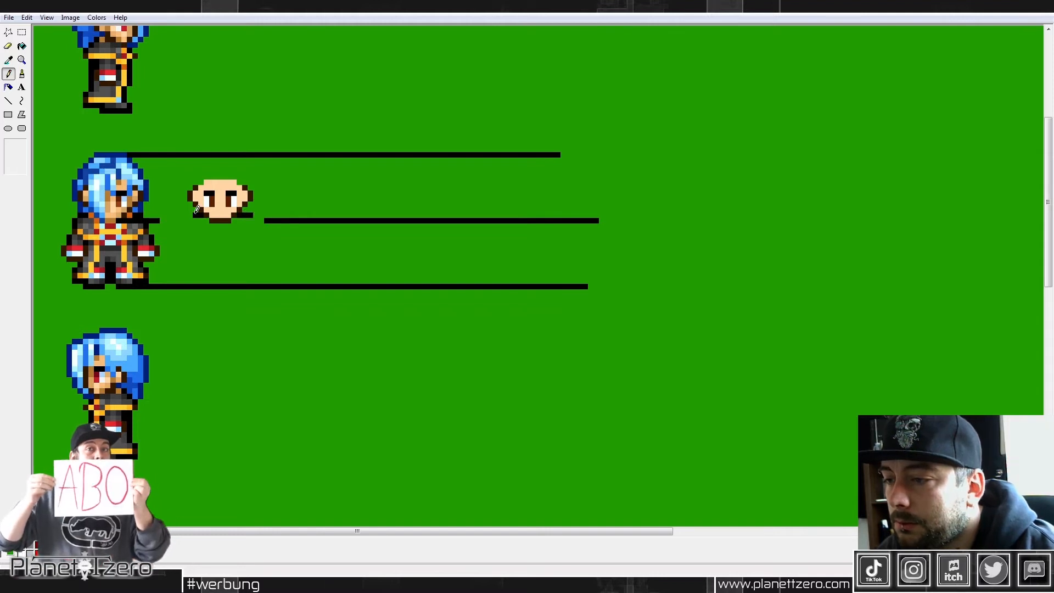
pyautogui.moveTo(192, 216); pyautogui.dragTo(184, 228)
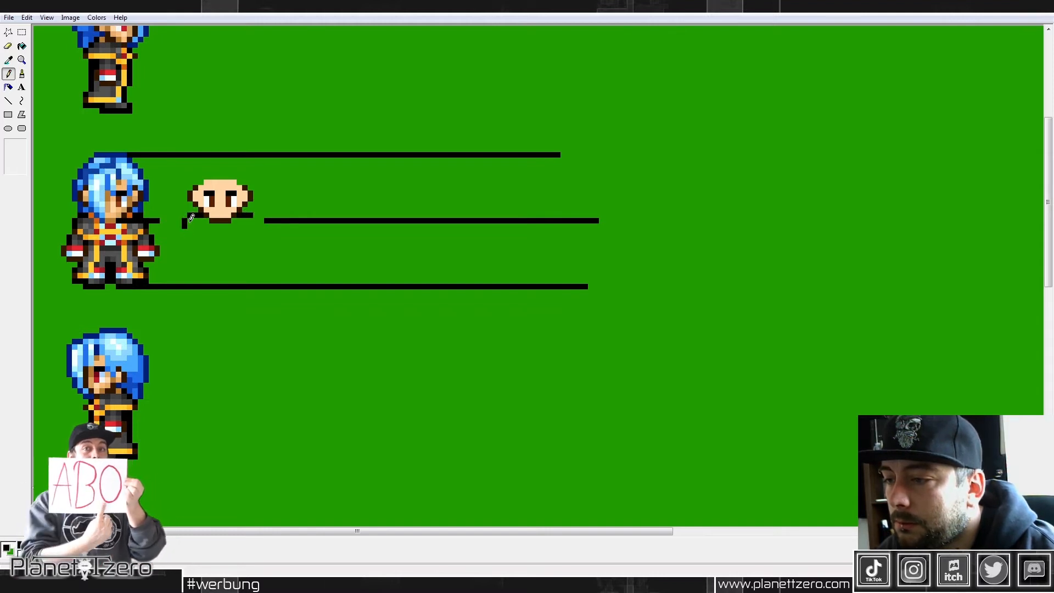
pyautogui.moveTo(256, 221); pyautogui.dragTo(255, 227)
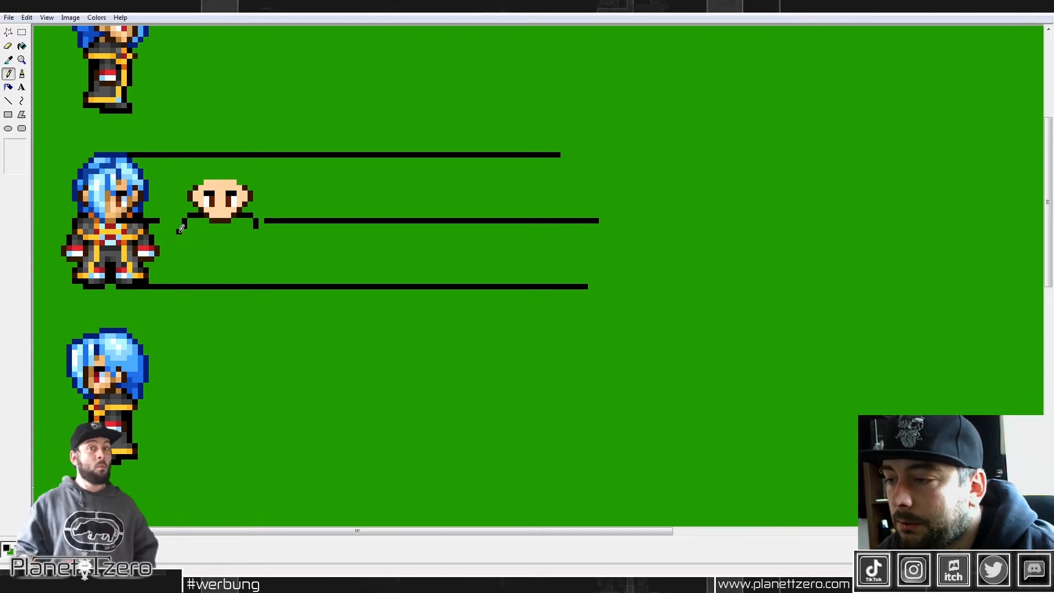
# Step: Continue the black outline from both shoulders down the outer arms and around the undersides of the hands
pyautogui.moveTo(179, 229); pyautogui.dragTo(179, 245)
pyautogui.moveTo(262, 223); pyautogui.dragTo(261, 245)
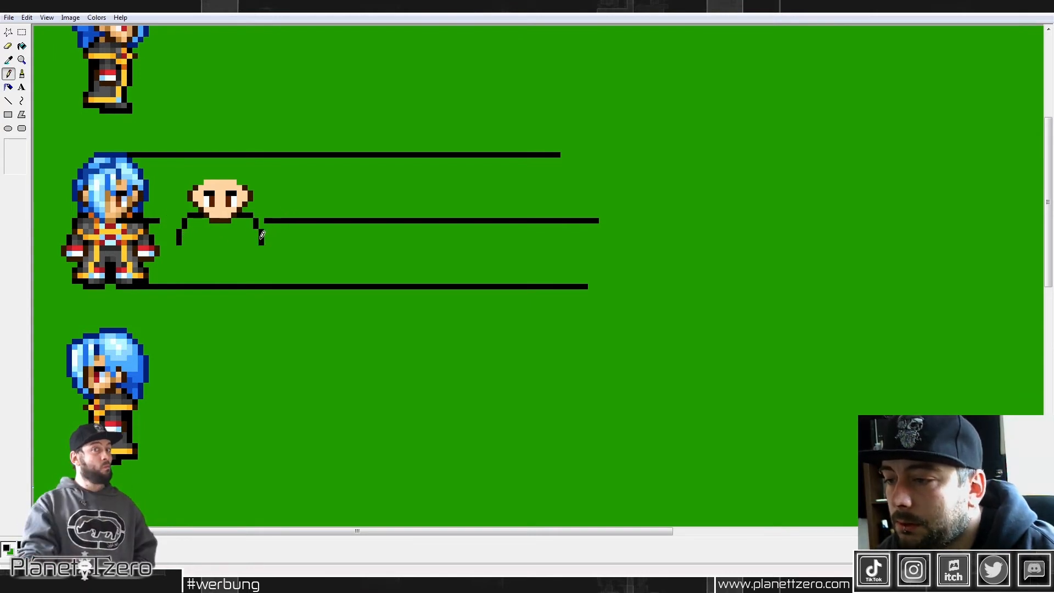
pyautogui.moveTo(178, 246)
pyautogui.mouseDown()
pyautogui.moveTo(173, 254)
pyautogui.moveTo(188, 258)
pyautogui.mouseUp()
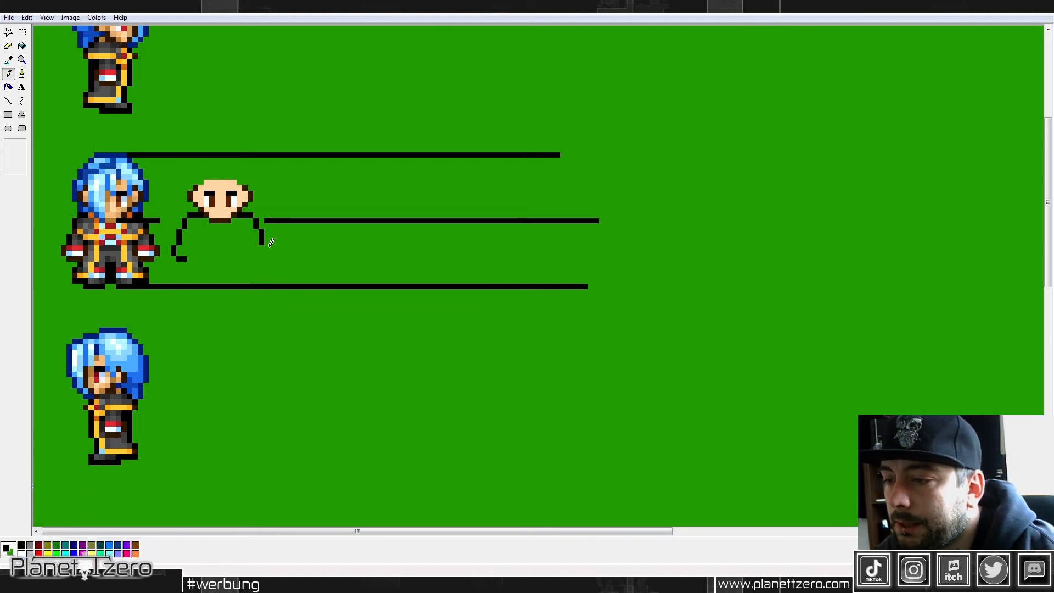
pyautogui.moveTo(262, 245)
pyautogui.mouseDown()
pyautogui.moveTo(261, 260)
pyautogui.moveTo(249, 259)
pyautogui.mouseUp()
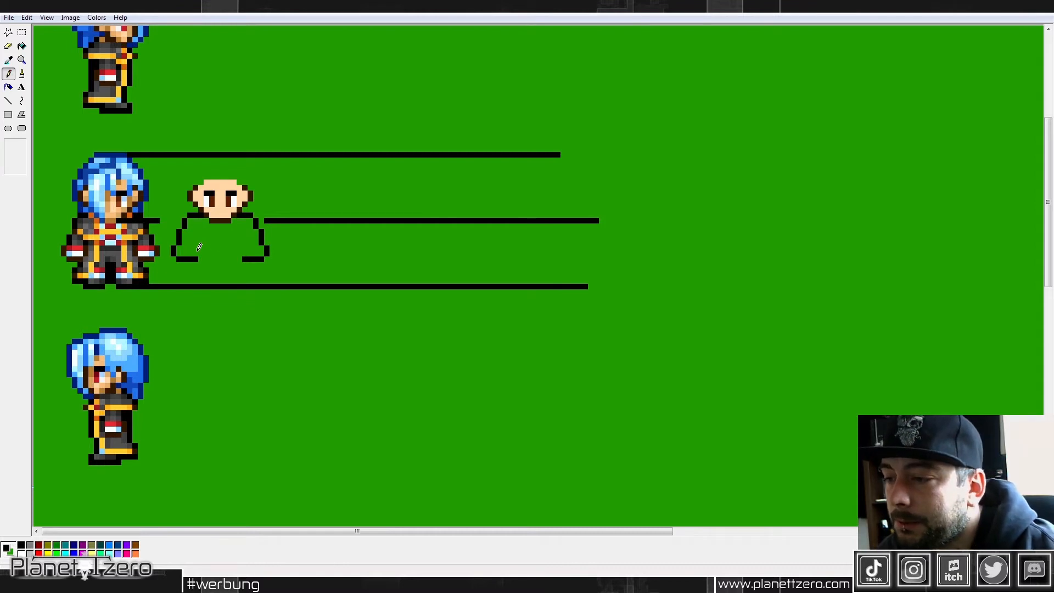
# Step: Draw the inner edges of both hands and make each hand one pixel narrower
pyautogui.moveTo(202, 248)
pyautogui.mouseDown()
pyautogui.moveTo(202, 257)
pyautogui.moveTo(239, 257)
pyautogui.mouseUp()
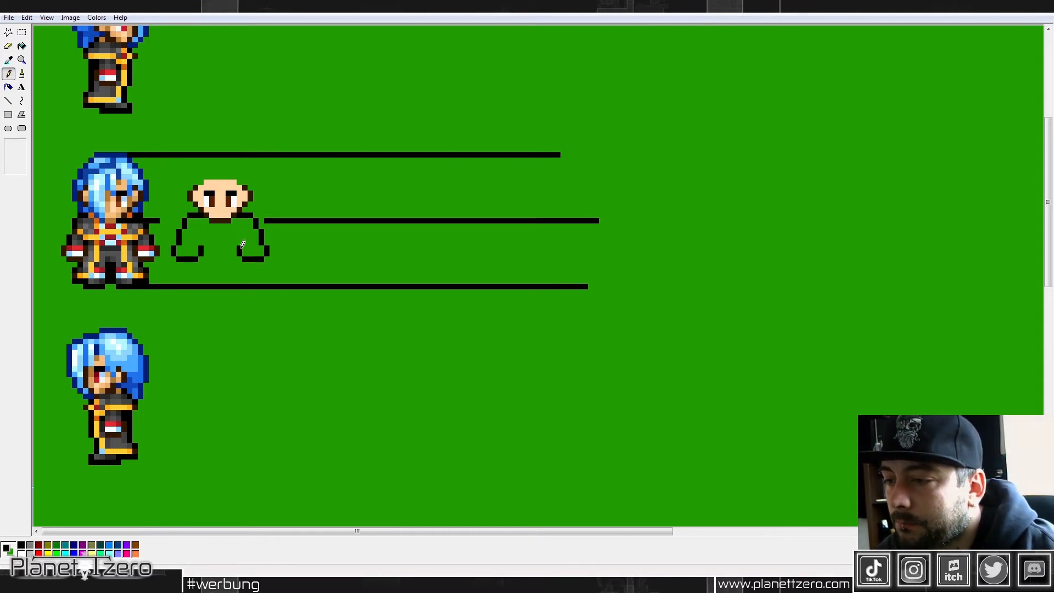
pyautogui.rightClick(202, 250)
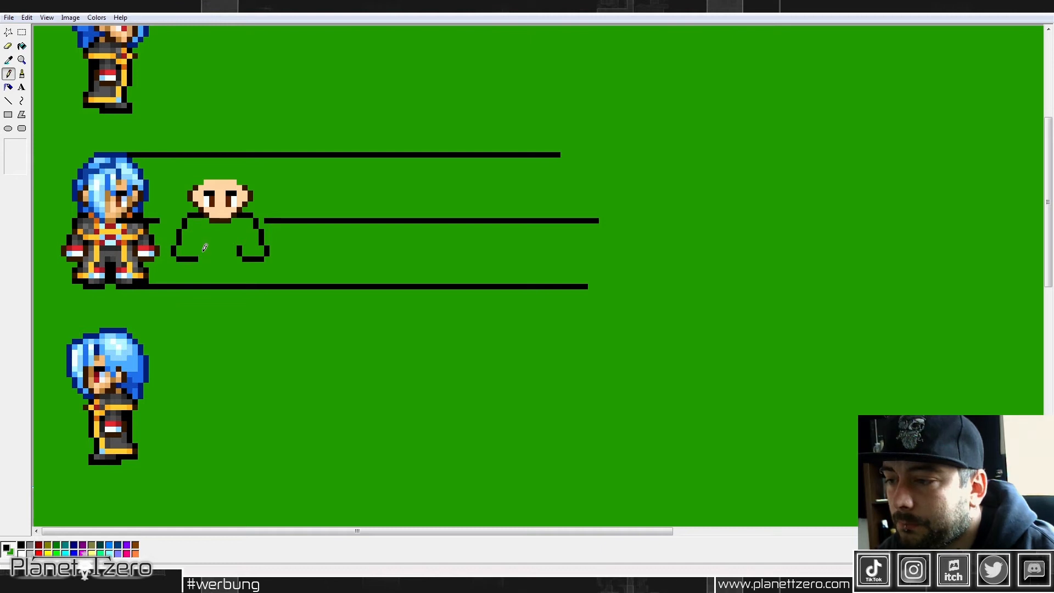
pyautogui.moveTo(197, 254); pyautogui.dragTo(245, 254)
pyautogui.rightClick(196, 259)
pyautogui.rightClick(240, 250)
pyautogui.rightClick(245, 260)
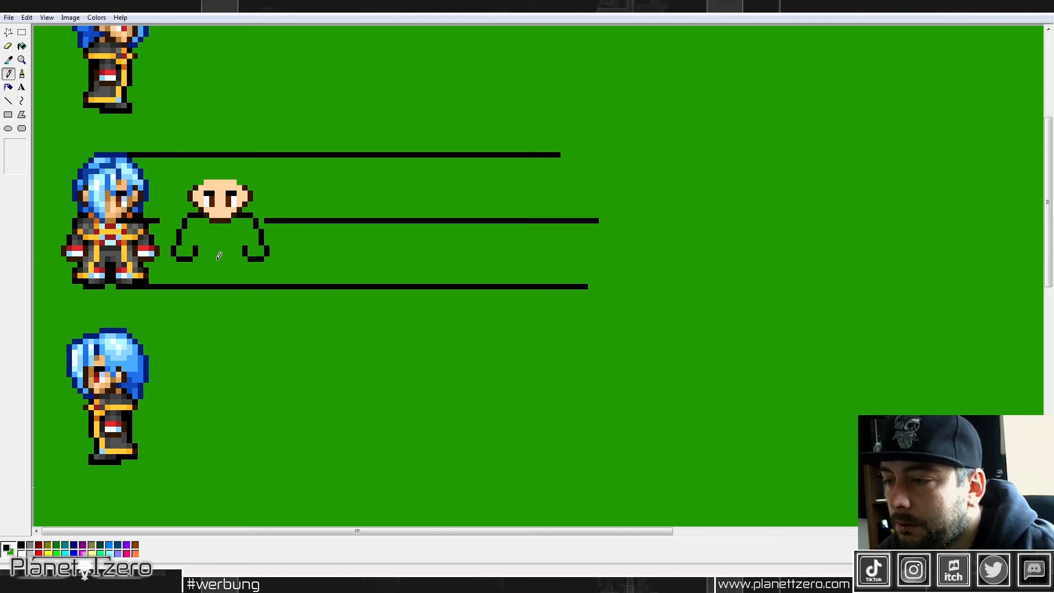
# Step: Draw a two-pixel-wide black gap between the legs and both outer leg edges, clearing the sole guide line beneath the figure
pyautogui.moveTo(225, 256); pyautogui.dragTo(222, 281)
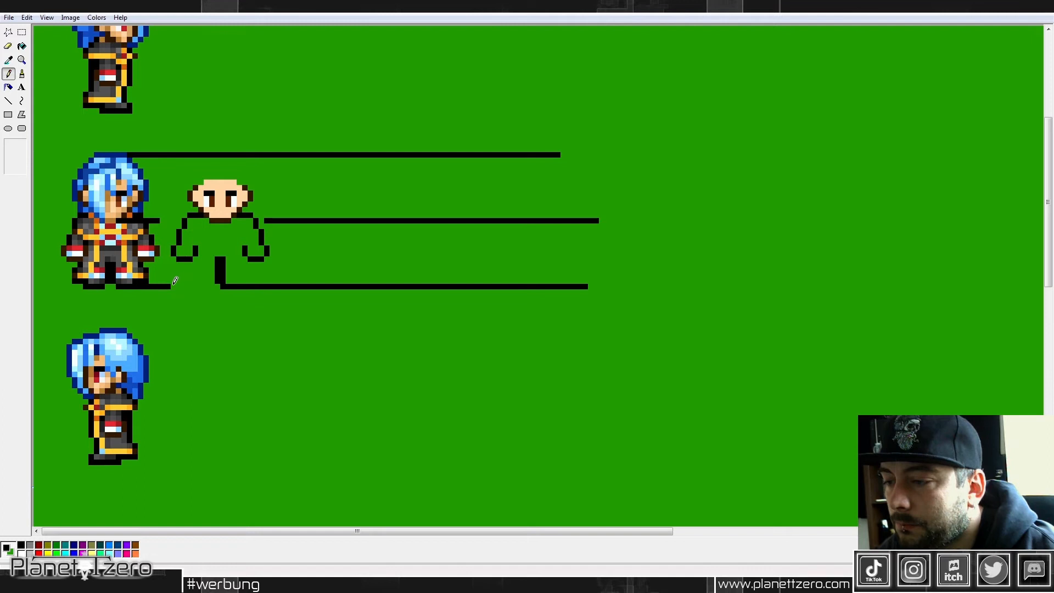
pyautogui.moveTo(181, 286)
pyautogui.mouseDown()
pyautogui.moveTo(220, 287)
pyautogui.moveTo(173, 284)
pyautogui.mouseUp()
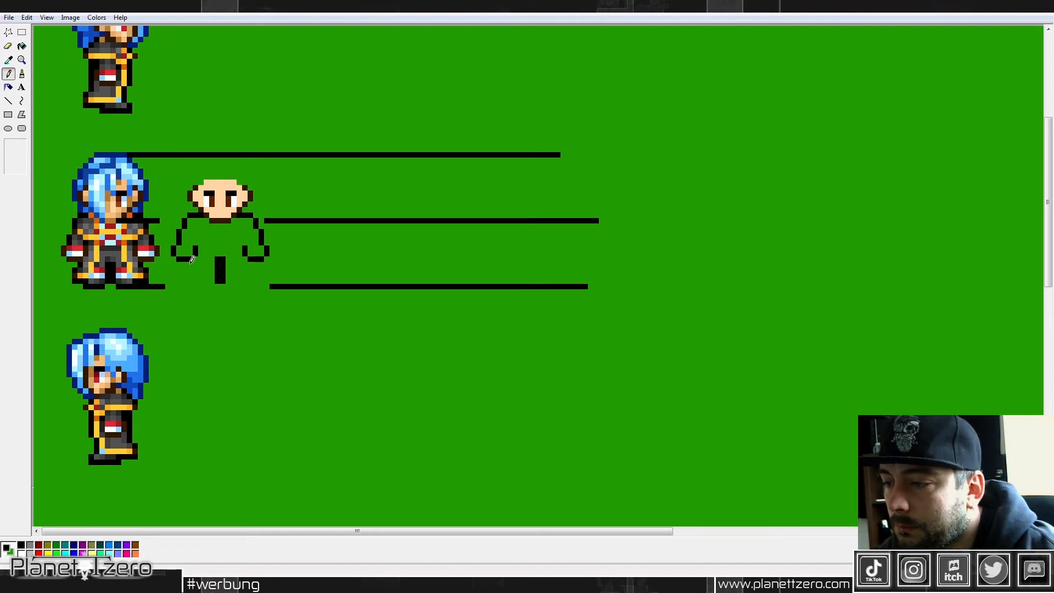
pyautogui.moveTo(199, 255); pyautogui.dragTo(198, 284)
pyautogui.moveTo(246, 252); pyautogui.dragTo(247, 276)
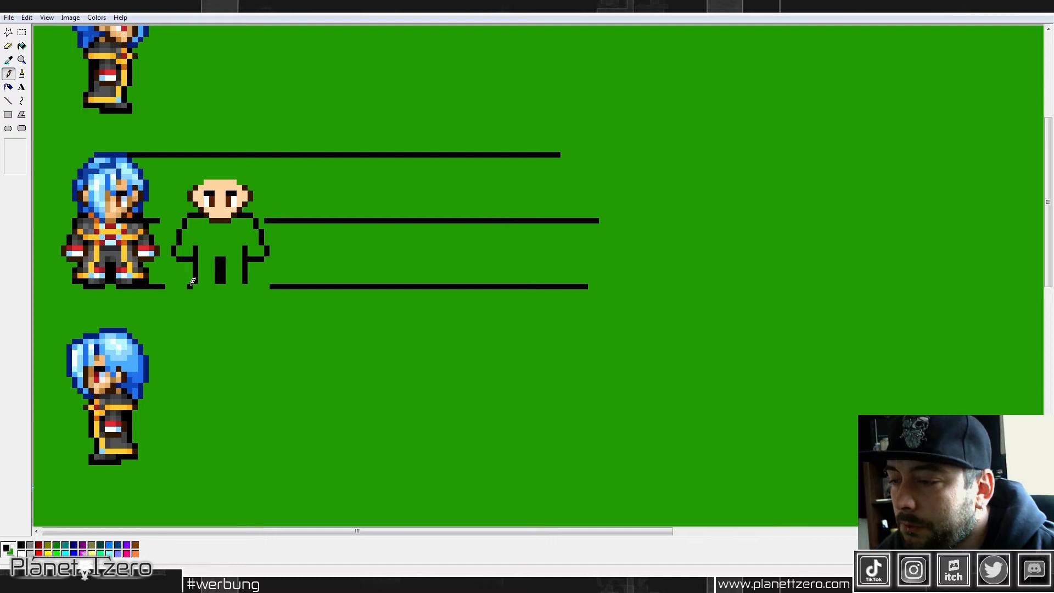
# Step: Draw the black sole line beneath both feet and widen the outer foot edges by one pixel on each side
pyautogui.moveTo(190, 286)
pyautogui.mouseDown()
pyautogui.moveTo(245, 285)
pyautogui.moveTo(201, 291)
pyautogui.mouseUp()
pyautogui.moveTo(201, 286)
pyautogui.mouseDown()
pyautogui.moveTo(252, 286)
pyautogui.moveTo(200, 292)
pyautogui.mouseUp()
pyautogui.moveTo(201, 291); pyautogui.dragTo(226, 291)
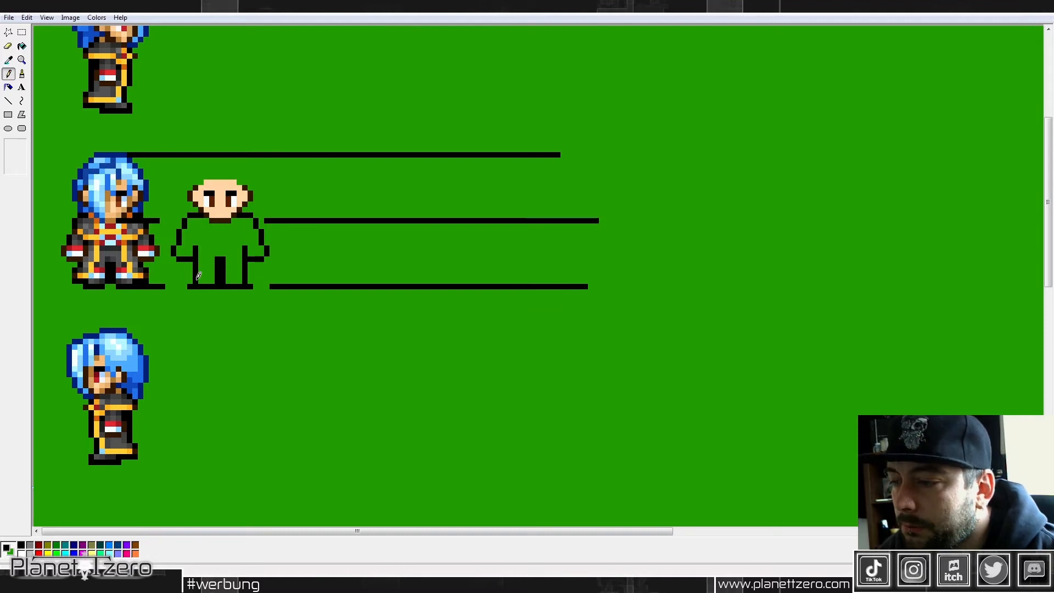
pyautogui.moveTo(192, 275)
pyautogui.mouseDown()
pyautogui.moveTo(282, 270)
pyautogui.moveTo(194, 282)
pyautogui.moveTo(245, 277)
pyautogui.mouseUp()
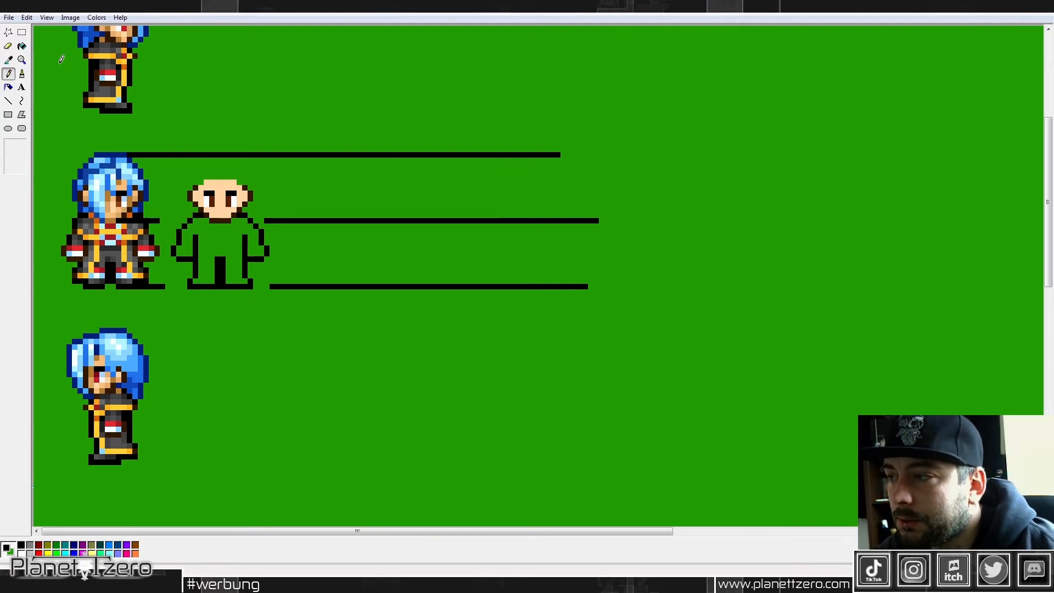
# Step: Slim the figure by shifting the outer arms, legs and inner body lines one pixel inward on both sides
pyautogui.click(19, 34)
pyautogui.moveTo(172, 232); pyautogui.dragTo(179, 257)
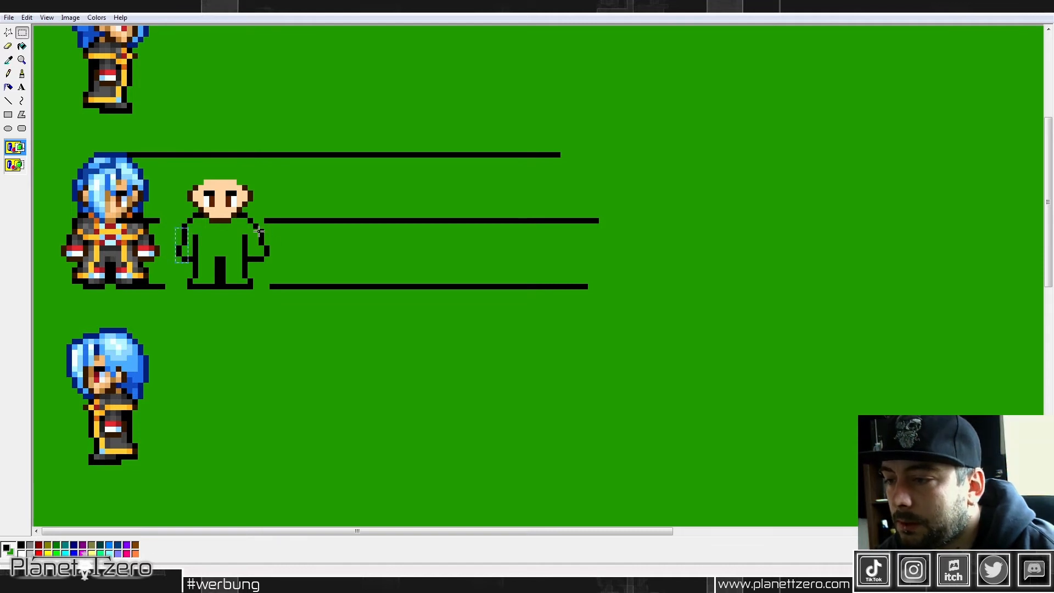
pyautogui.moveTo(257, 228)
pyautogui.mouseDown()
pyautogui.moveTo(277, 261)
pyautogui.moveTo(267, 256)
pyautogui.mouseUp()
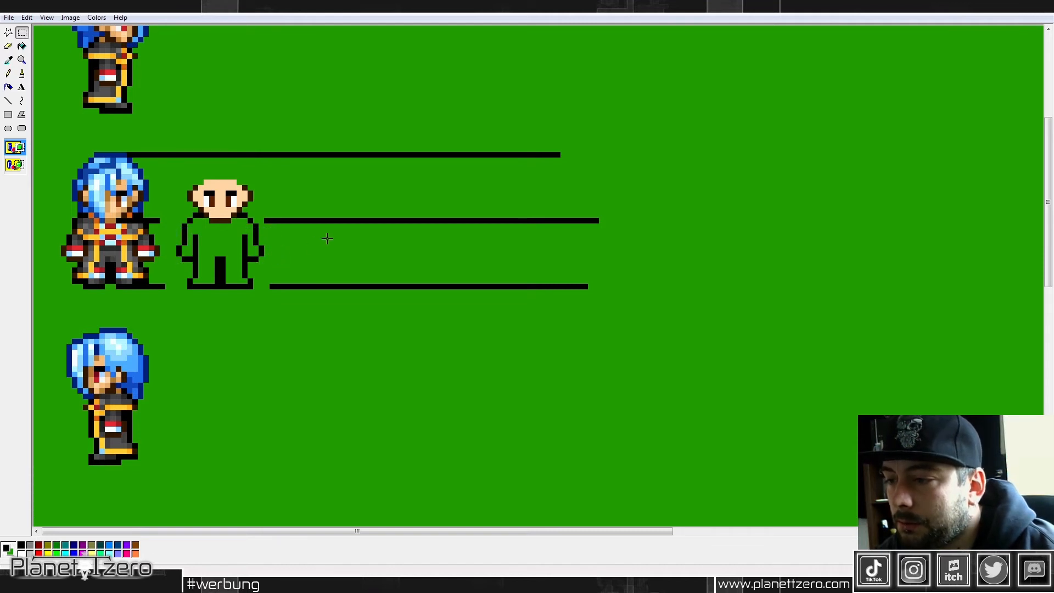
pyautogui.moveTo(182, 263)
pyautogui.mouseDown()
pyautogui.moveTo(197, 302)
pyautogui.moveTo(195, 290)
pyautogui.moveTo(263, 301)
pyautogui.moveTo(248, 288)
pyautogui.mouseUp()
pyautogui.click(247, 236)
pyautogui.moveTo(235, 232)
pyautogui.mouseDown()
pyautogui.moveTo(247, 260)
pyautogui.moveTo(198, 241)
pyautogui.moveTo(206, 254)
pyautogui.mouseUp()
pyautogui.click(279, 252)
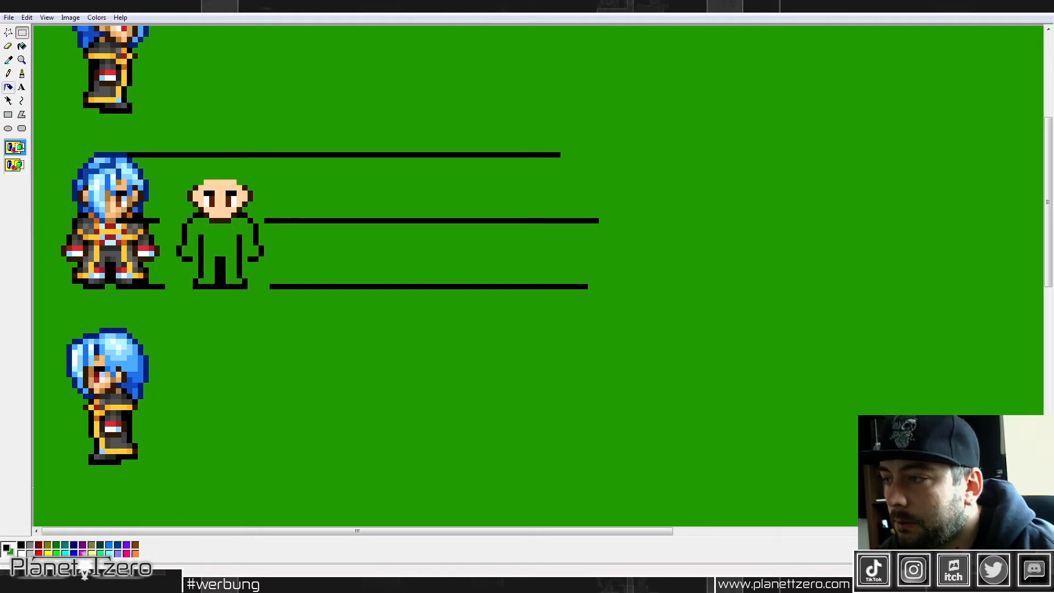
# Step: Close the hand outlines in black and color both hands with the skin tone picked from the head
pyautogui.click(8, 74)
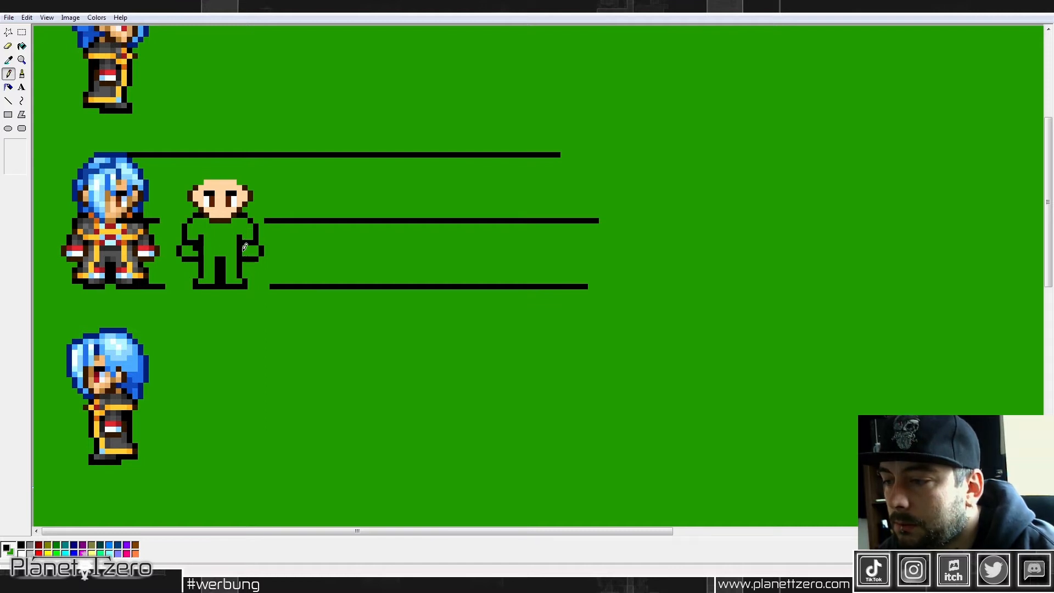
pyautogui.click(8, 60)
pyautogui.click(222, 179)
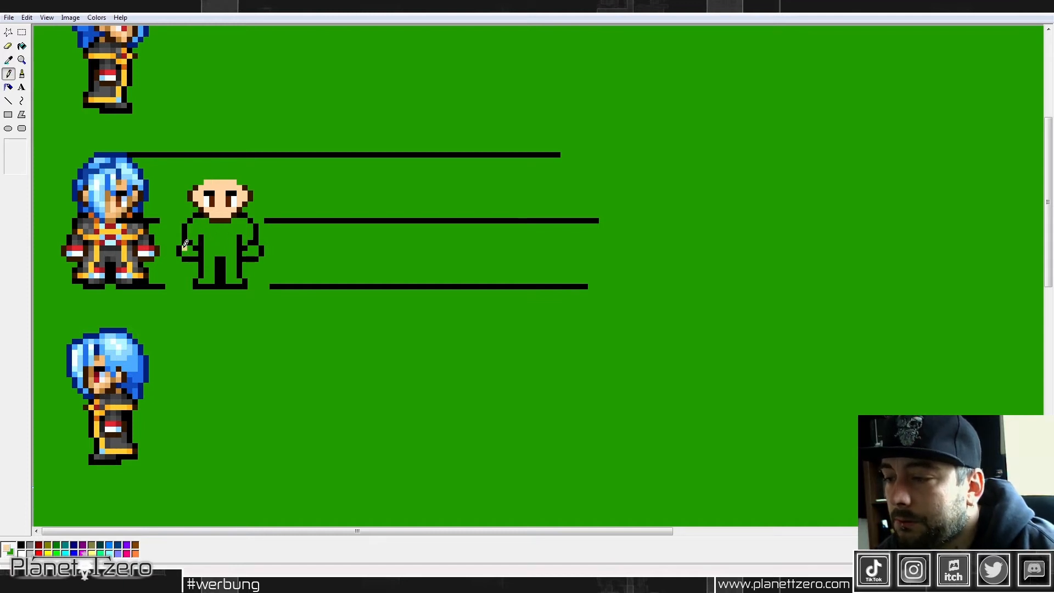
pyautogui.moveTo(187, 251); pyautogui.dragTo(254, 244)
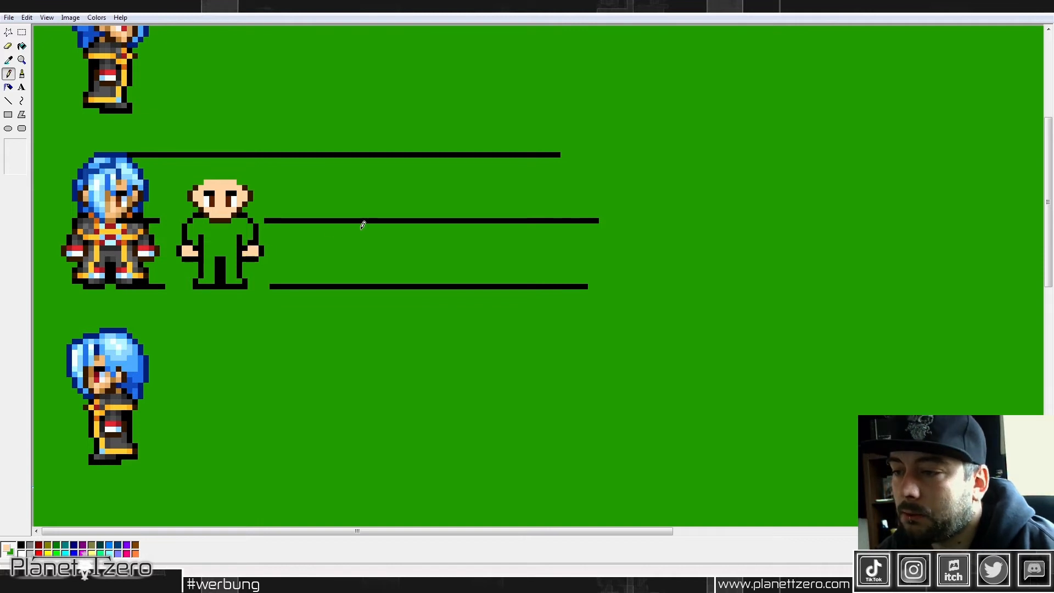
# Step: Shade both hands and the edges of the face with brown skin shadow tones, picking the color from the blue-haired sprite's face
pyautogui.click(10, 61)
pyautogui.click(110, 192)
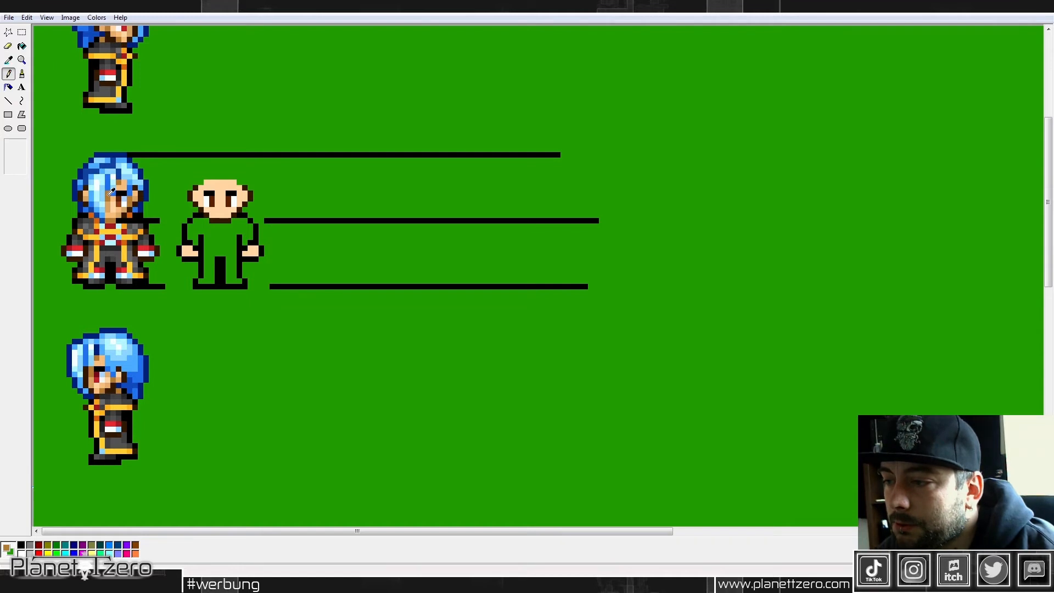
pyautogui.moveTo(190, 248); pyautogui.dragTo(186, 247)
pyautogui.click(195, 254)
pyautogui.click(245, 254)
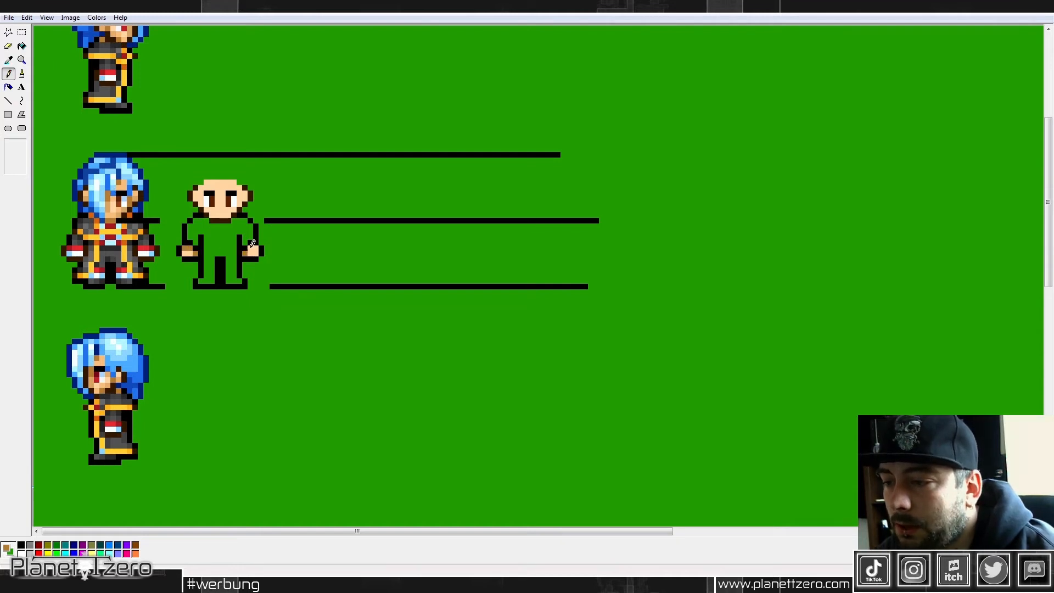
pyautogui.moveTo(251, 248); pyautogui.dragTo(255, 247)
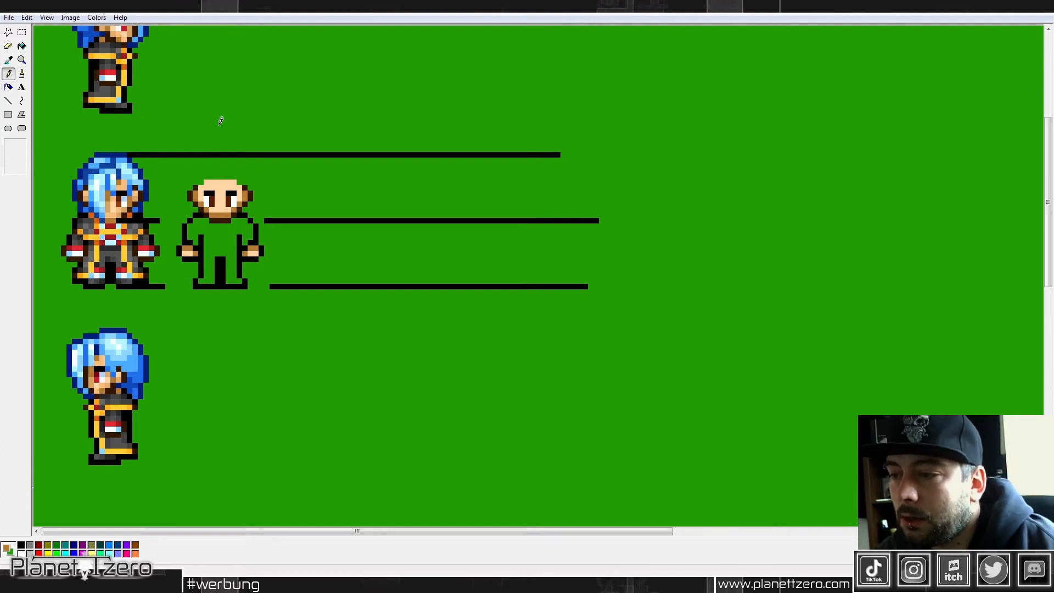
# Step: Draw a jagged hairline across the forehead and down past the ears in the dark brown of the head outline
pyautogui.click(8, 59)
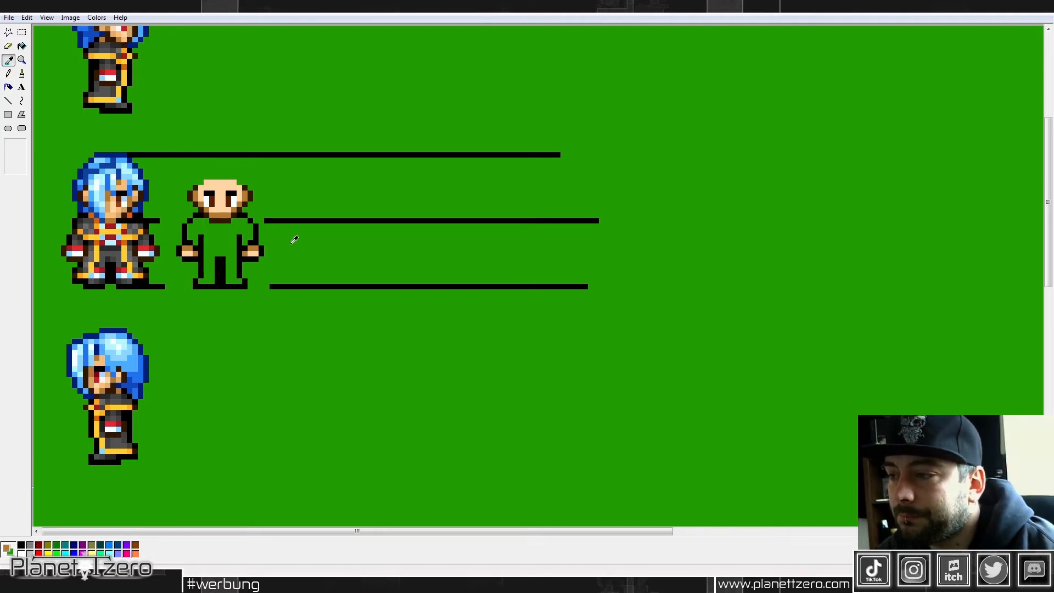
pyautogui.click(245, 186)
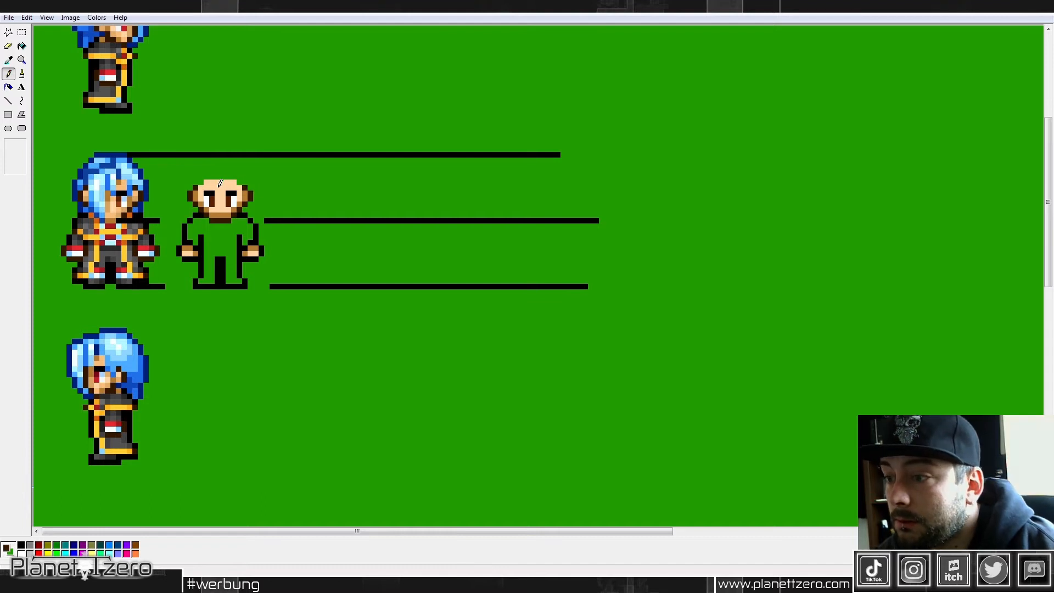
pyautogui.click(218, 187)
pyautogui.click(223, 183)
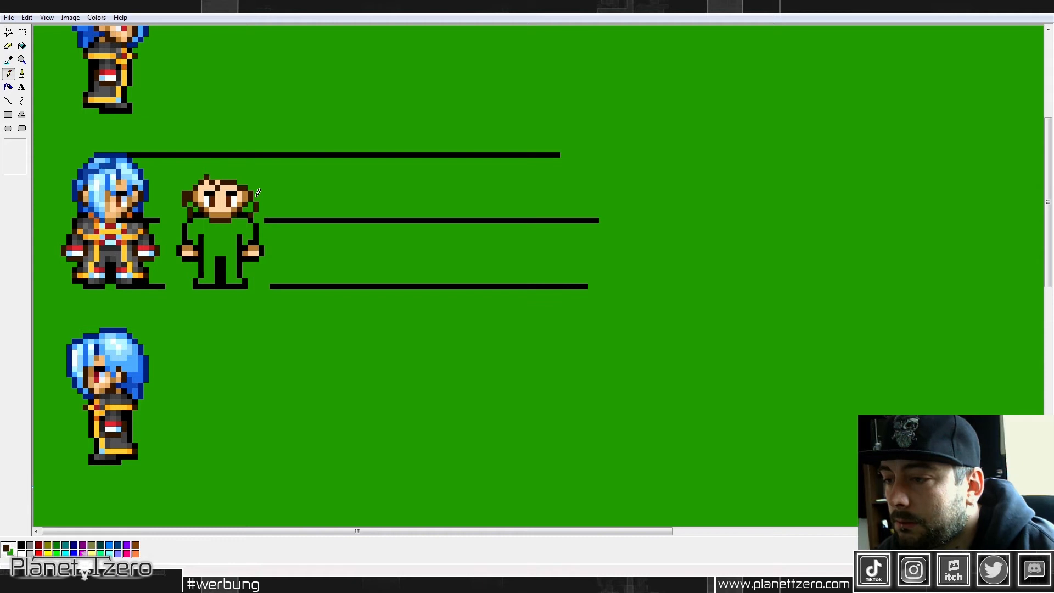
# Step: Extend the dark brown hair outline up both sides and close it in a rounded curve just below the upper guide line
pyautogui.moveTo(183, 181); pyautogui.dragTo(185, 172)
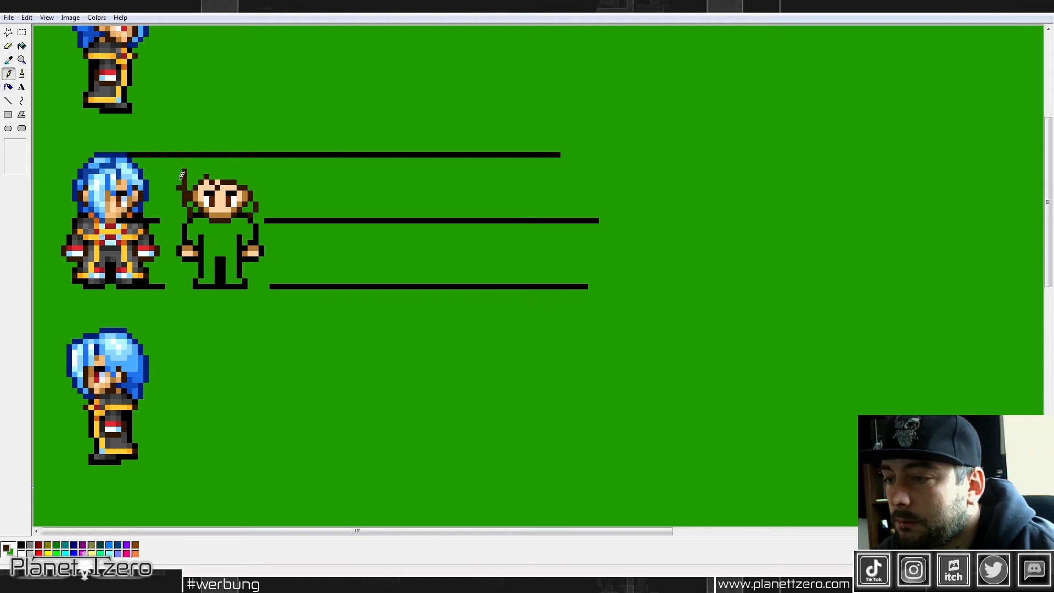
pyautogui.moveTo(255, 181)
pyautogui.mouseDown()
pyautogui.moveTo(256, 203)
pyautogui.moveTo(259, 172)
pyautogui.mouseUp()
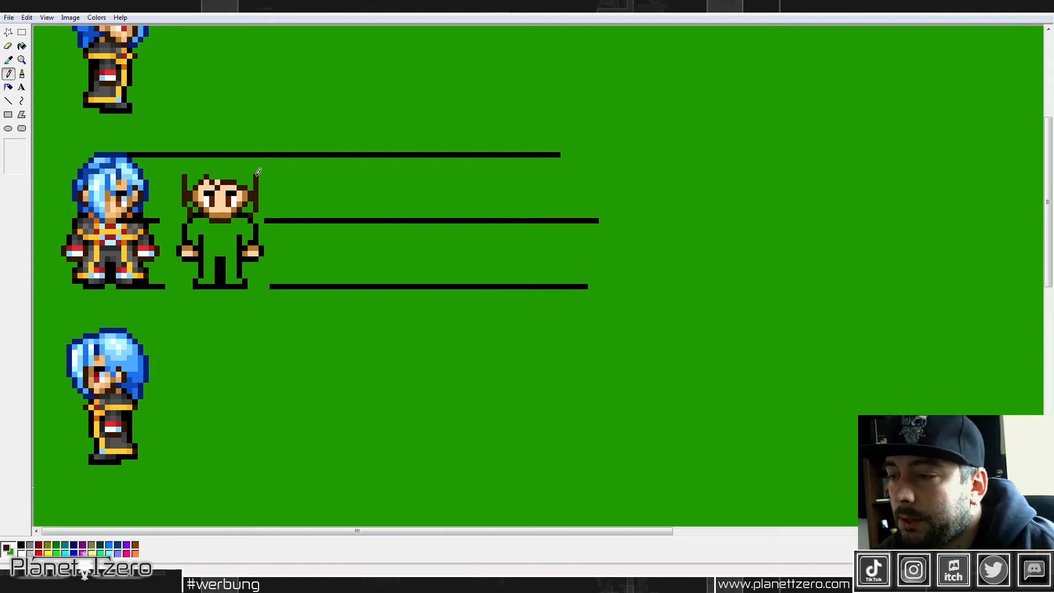
pyautogui.click(191, 171)
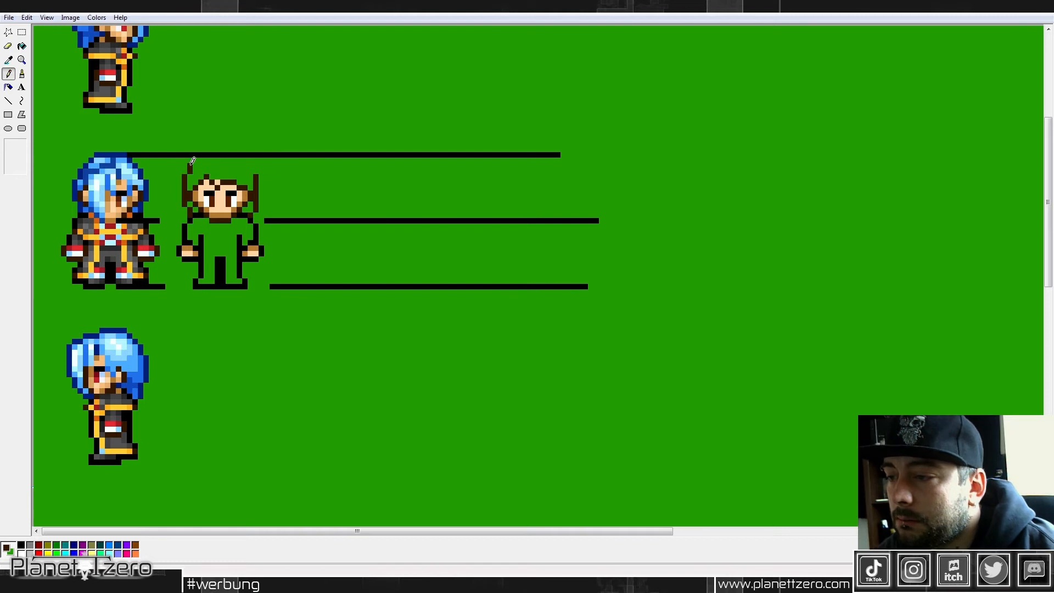
pyautogui.rightClick(190, 166)
pyautogui.click(196, 160)
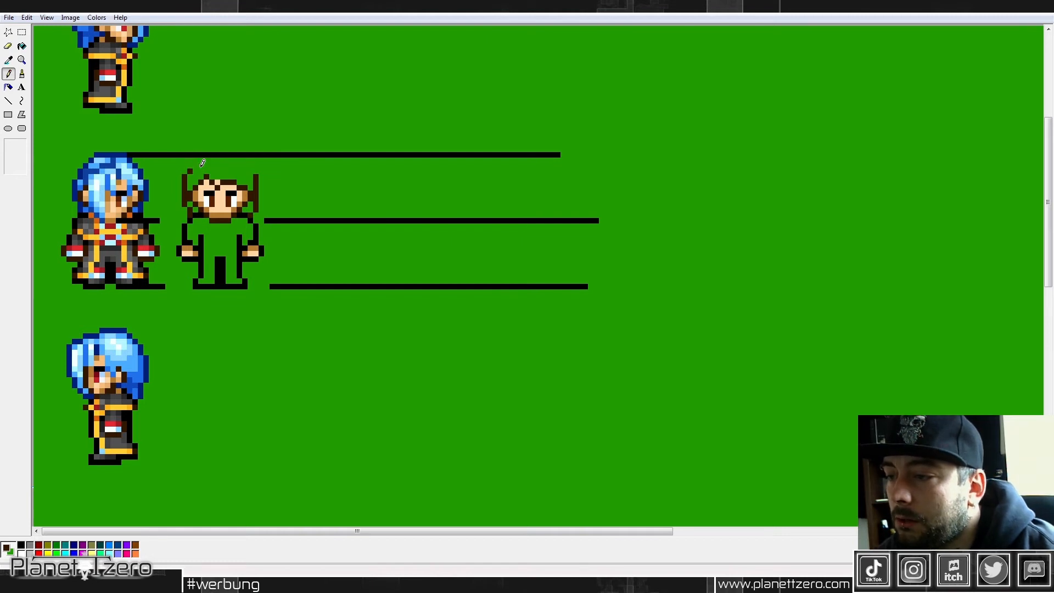
pyautogui.moveTo(198, 159); pyautogui.dragTo(242, 160)
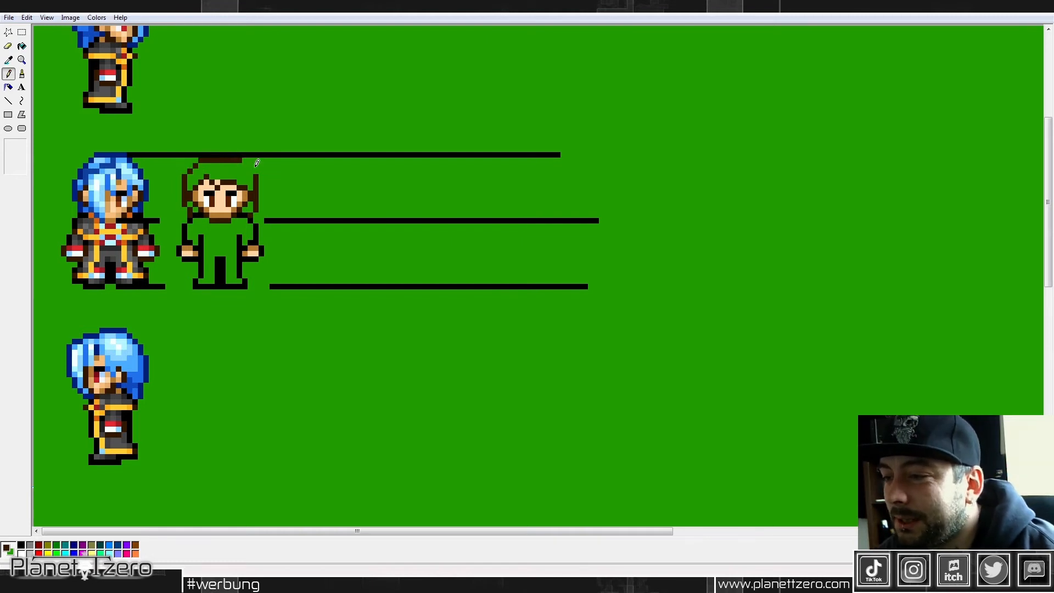
pyautogui.click(250, 170)
pyautogui.click(246, 166)
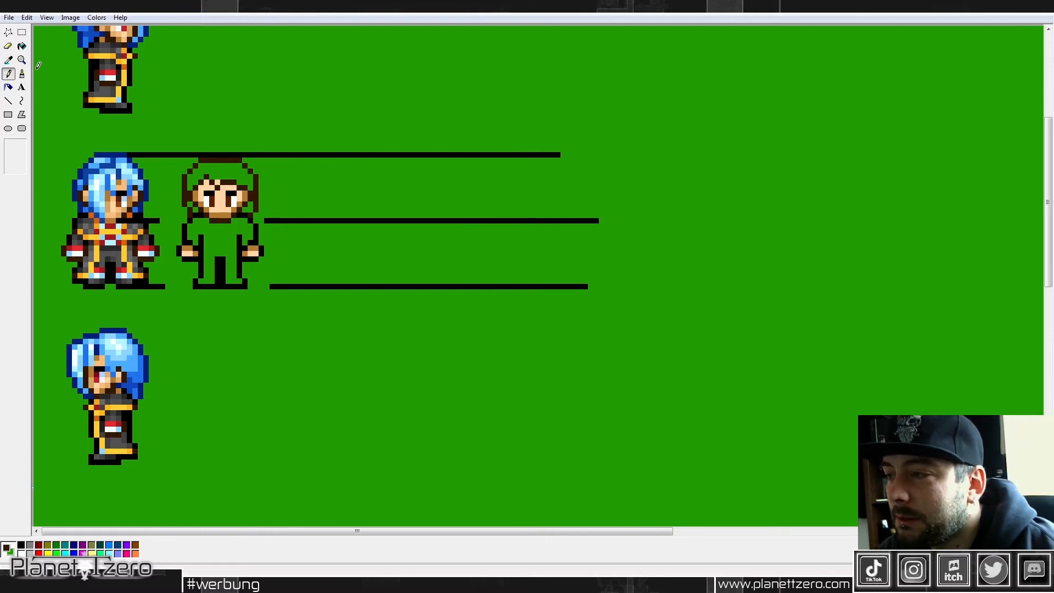
# Step: Fill the hair with the reddish brown picked from the eye and touch up the strands beside the cheeks
pyautogui.click(12, 65)
pyautogui.click(230, 196)
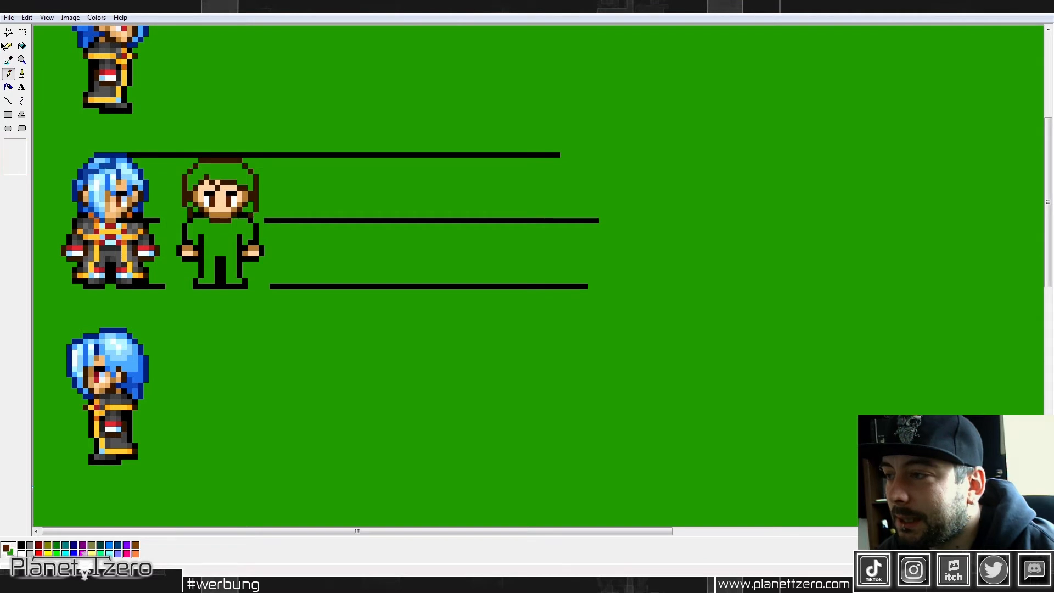
pyautogui.click(22, 47)
pyautogui.click(245, 168)
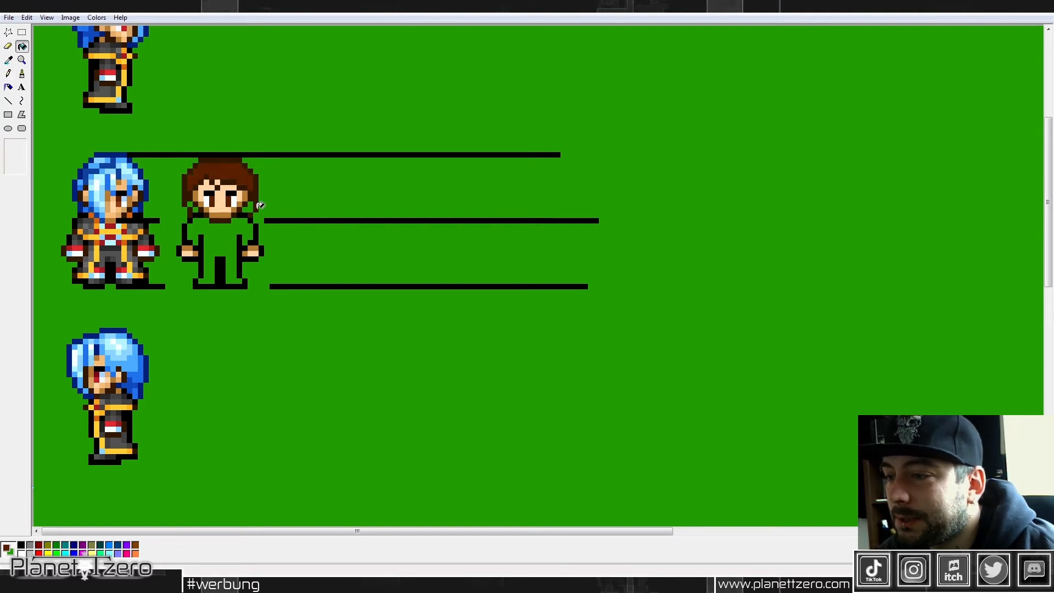
pyautogui.click(9, 73)
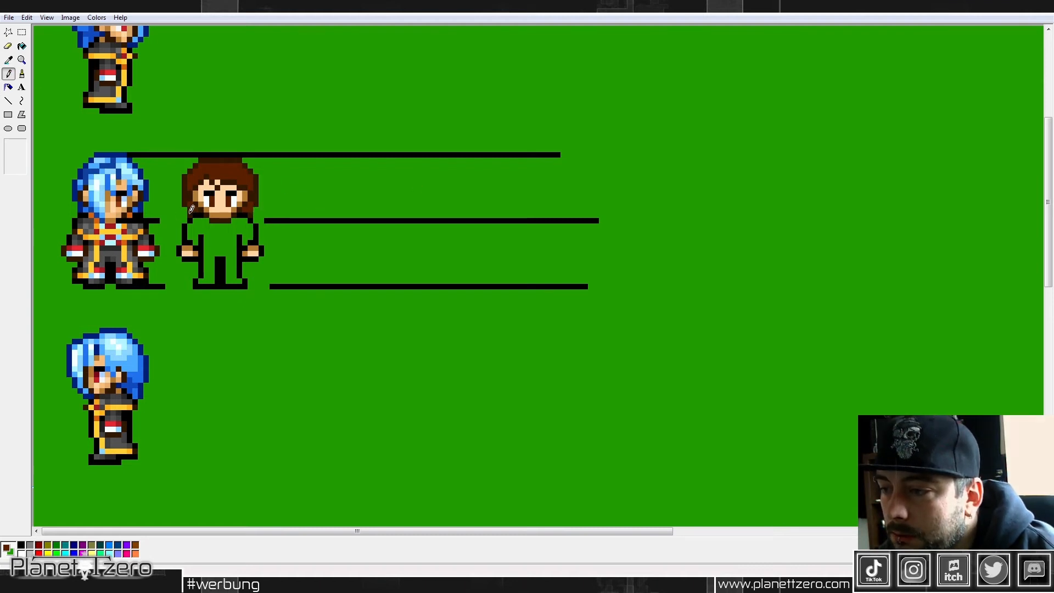
pyautogui.click(8, 59)
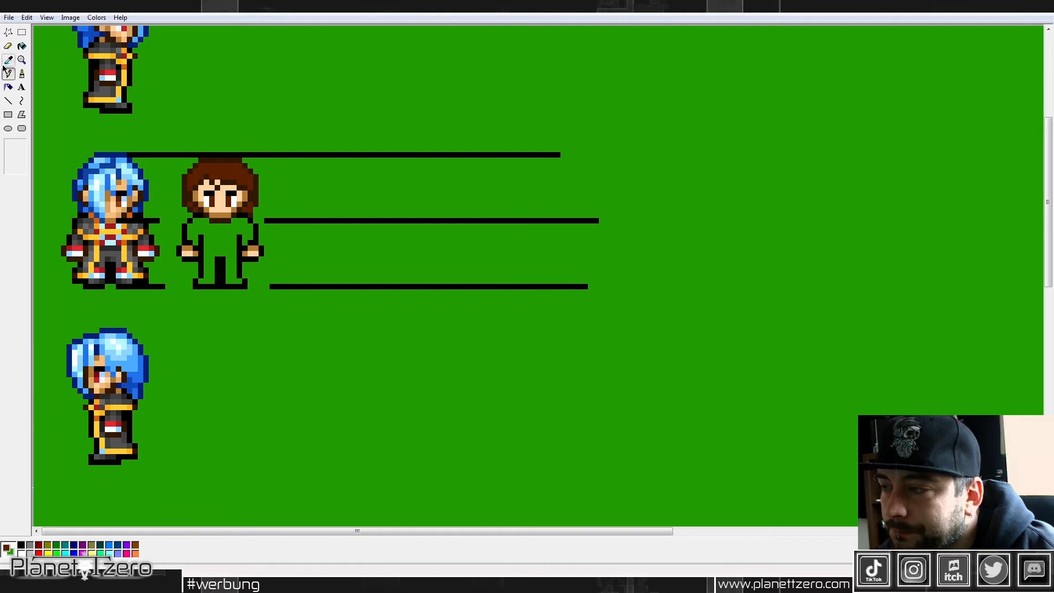
pyautogui.click(193, 205)
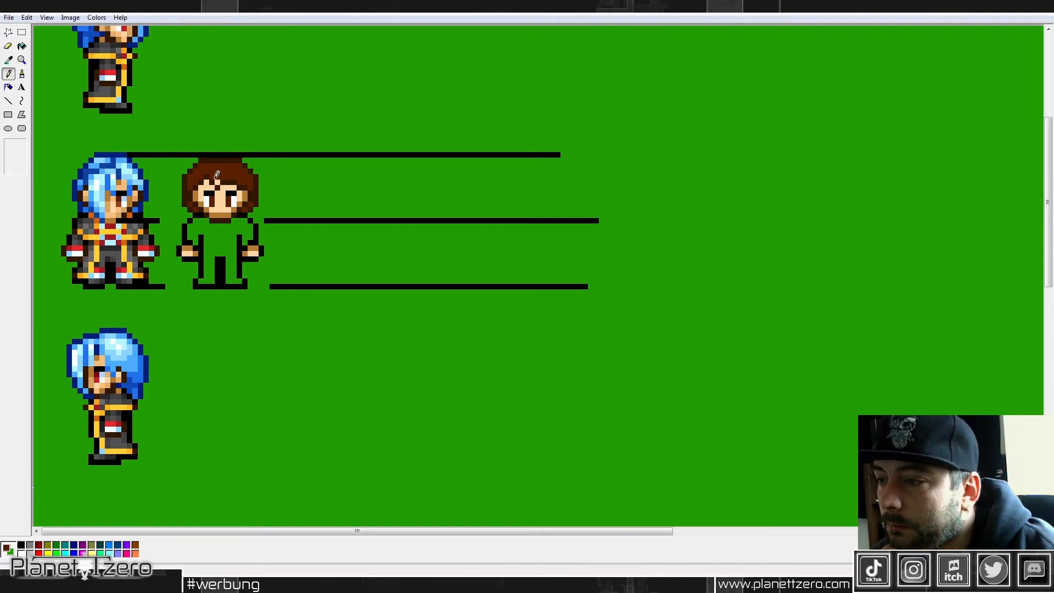
# Step: Clear the upper guide line around the head and raise the hair by one pixel row, with a dark brown outline and reddish-brown interior
pyautogui.moveTo(178, 153); pyautogui.dragTo(292, 150)
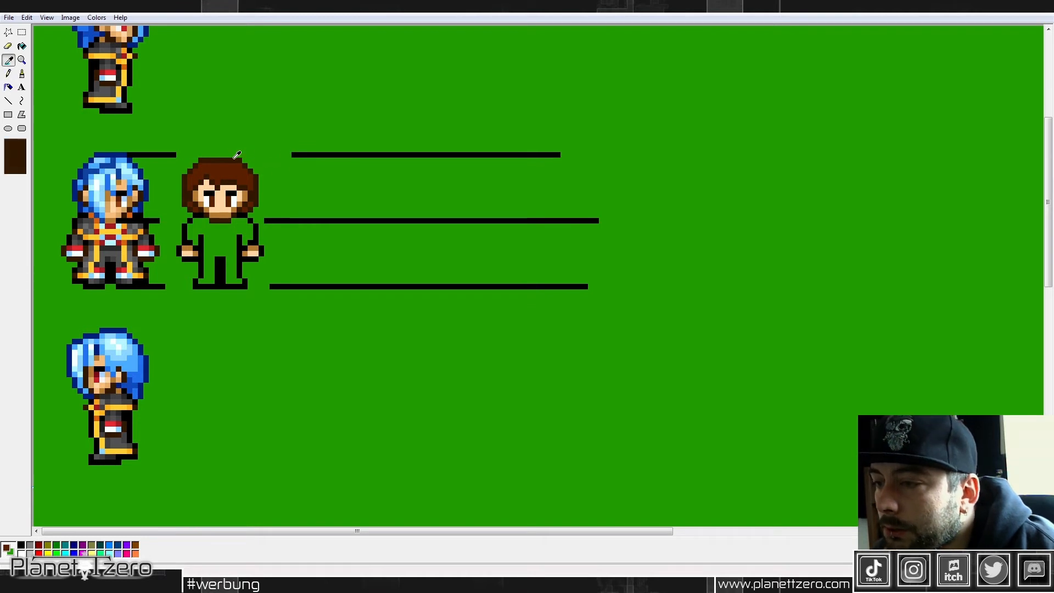
pyautogui.moveTo(204, 154); pyautogui.dragTo(237, 154)
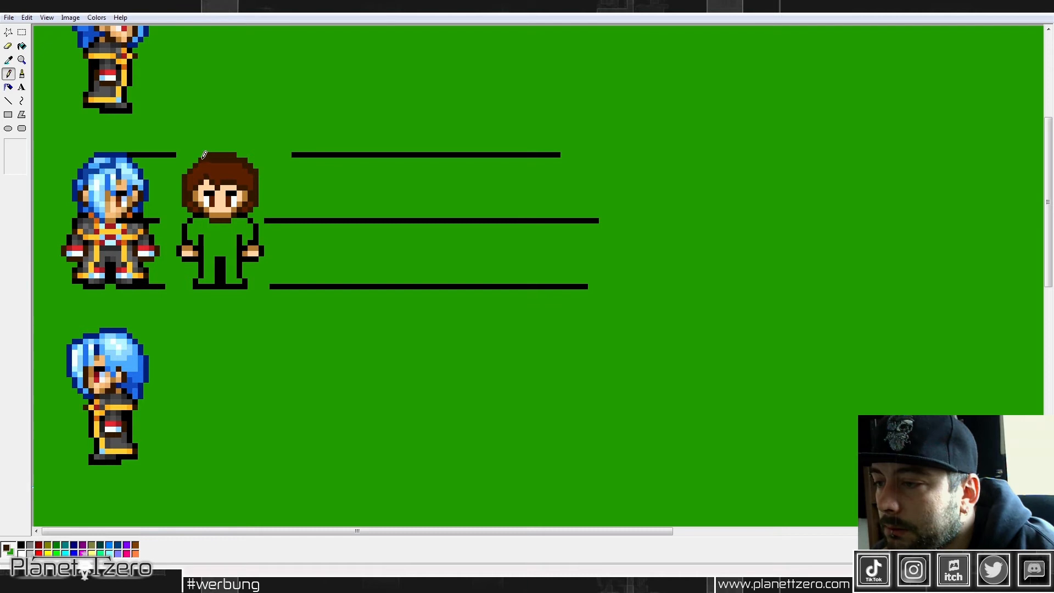
pyautogui.click(185, 172)
pyautogui.click(8, 60)
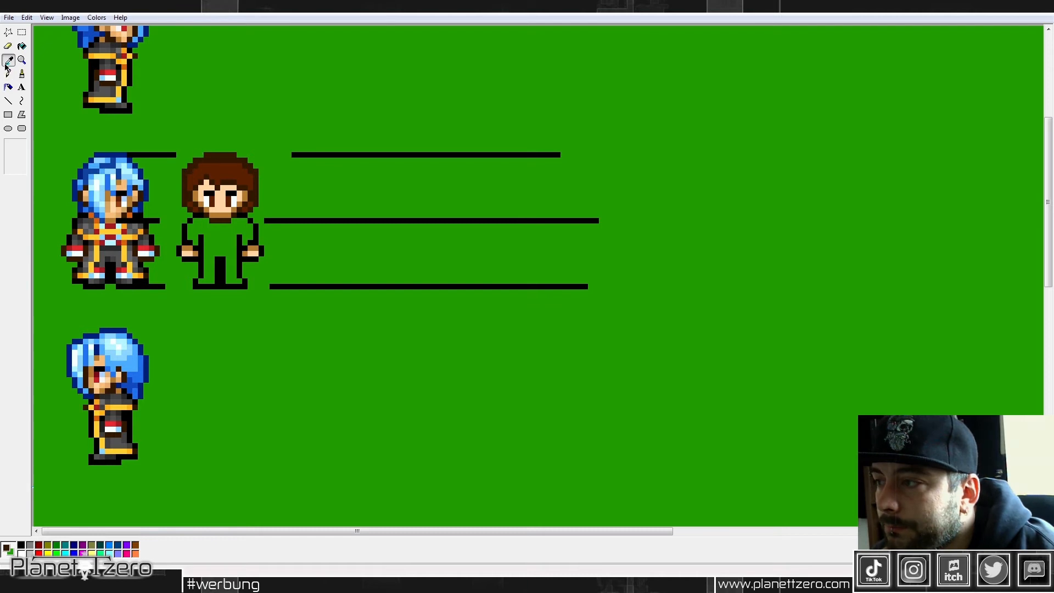
pyautogui.click(216, 170)
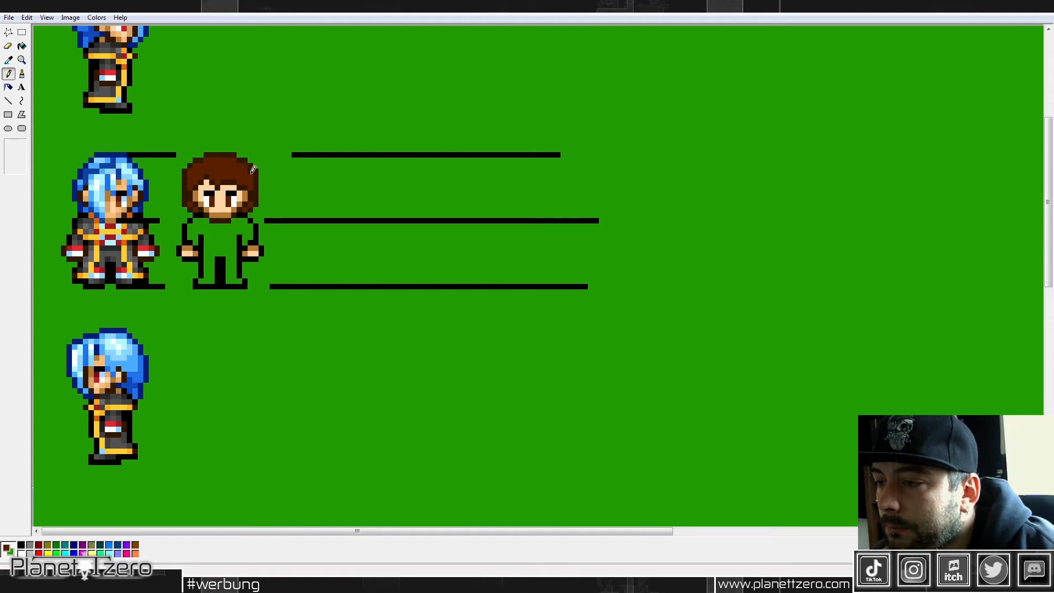
# Step: Mix a lighter orange-brown from the picked hair color and paint highlight strands on the upper hair
pyautogui.click(8, 60)
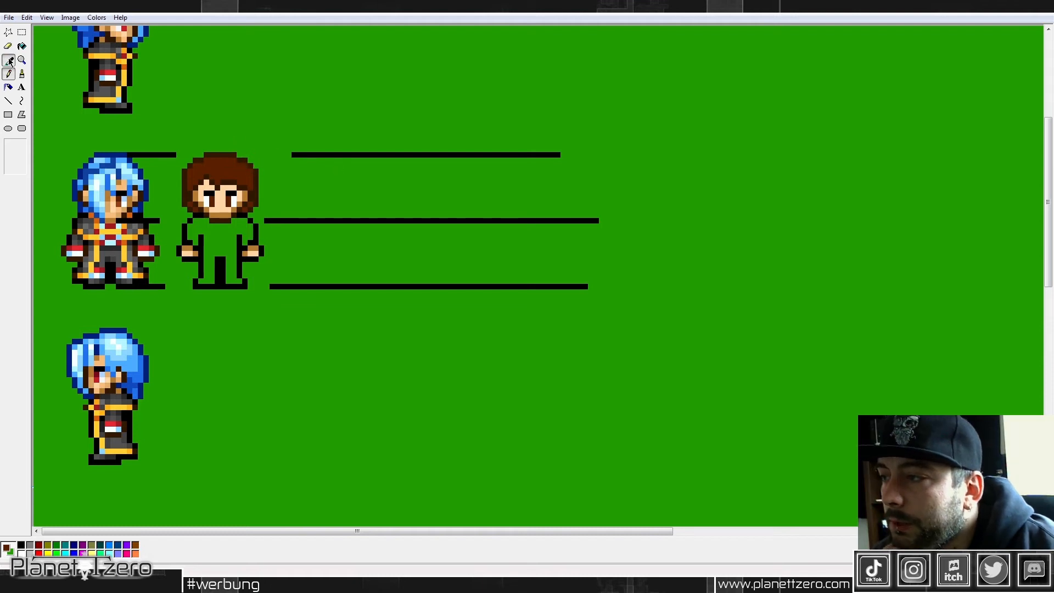
pyautogui.click(227, 168)
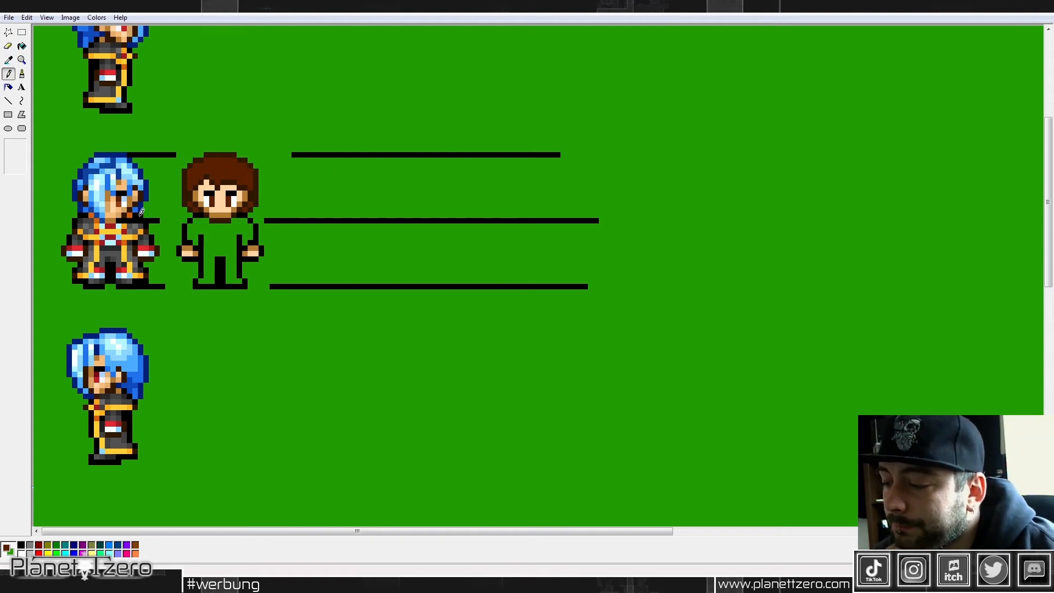
pyautogui.click(96, 17)
pyautogui.click(112, 28)
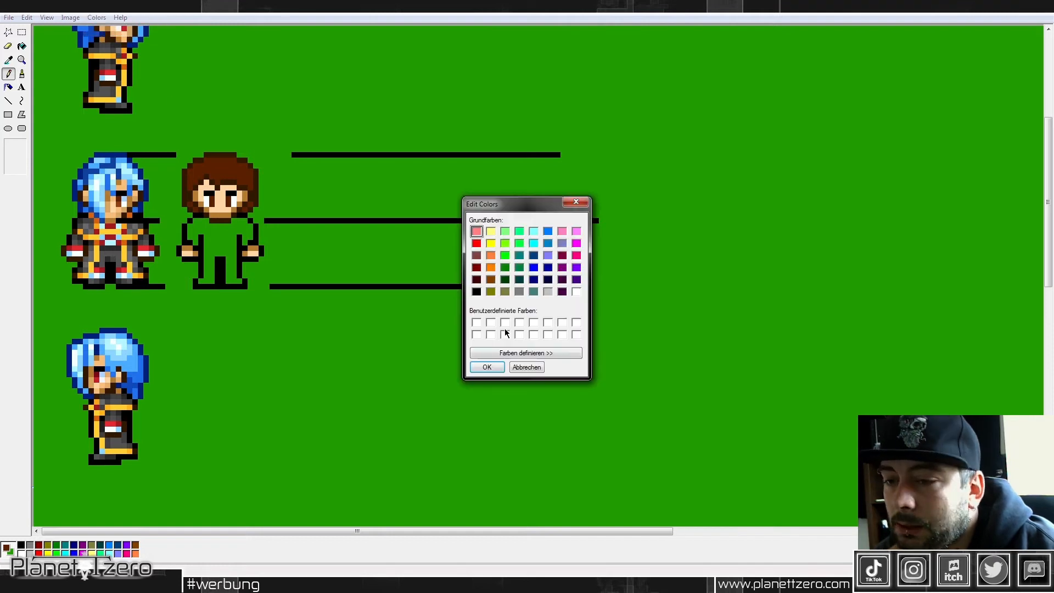
pyautogui.click(568, 358)
pyautogui.click(704, 287)
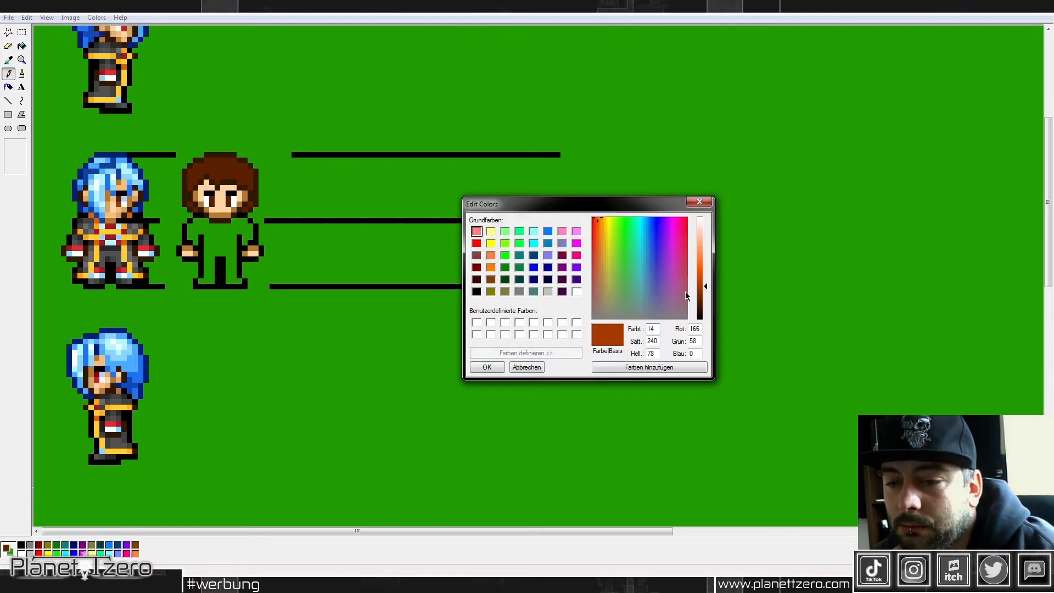
pyautogui.moveTo(598, 219); pyautogui.dragTo(600, 221)
pyautogui.click(487, 367)
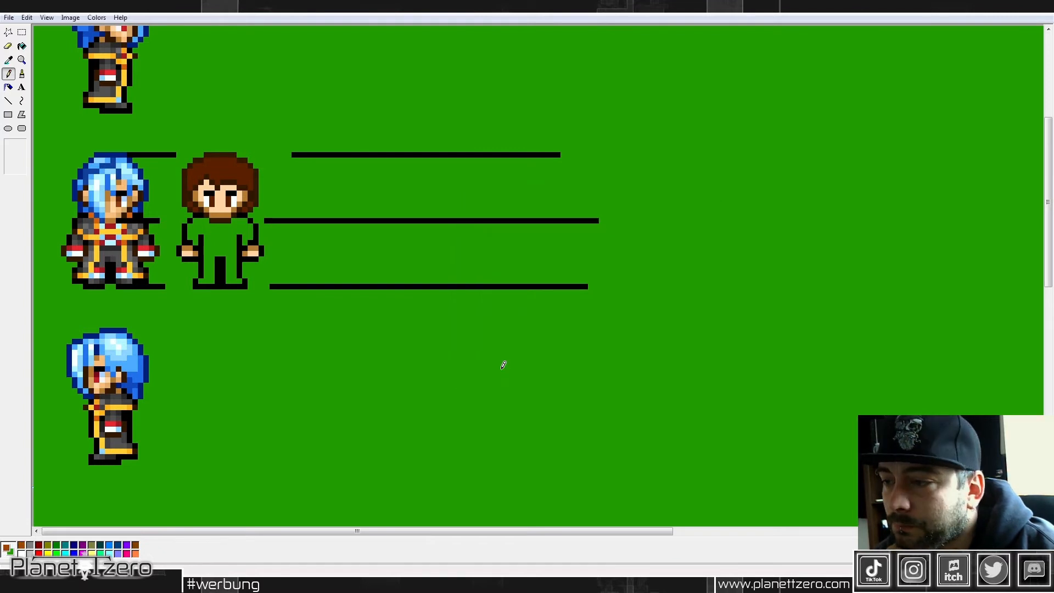
pyautogui.click(225, 164)
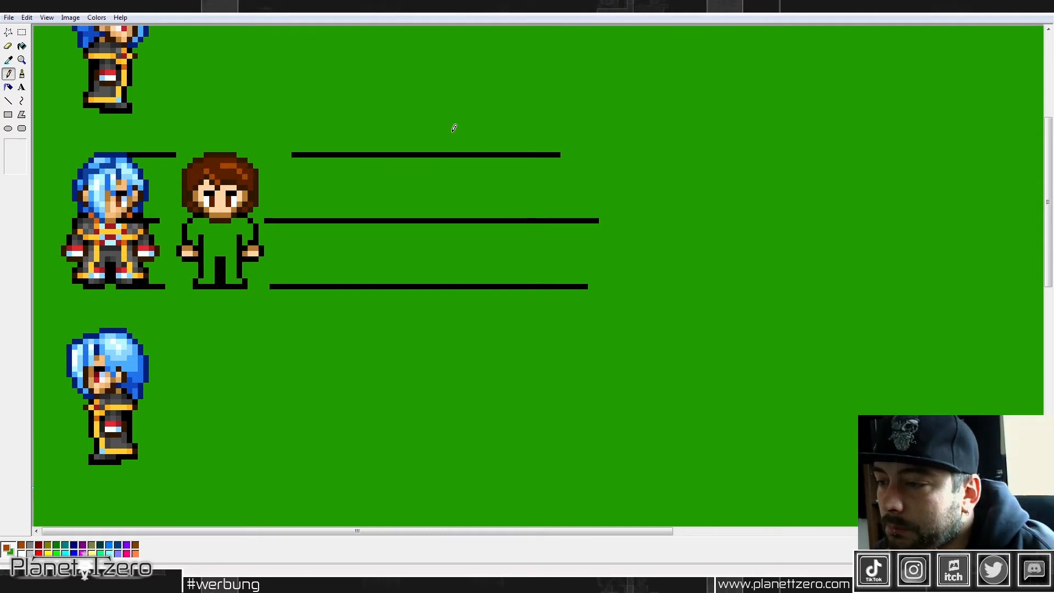
# Step: Draw a black waistline across the new character's body between the hands, using black picked from the outline
pyautogui.click(8, 59)
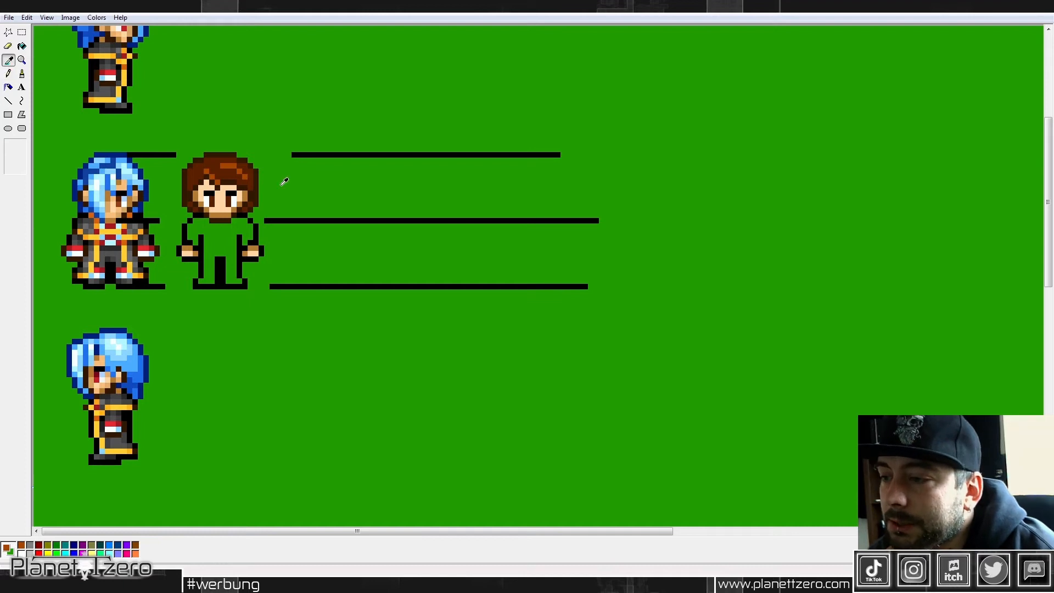
pyautogui.click(203, 250)
pyautogui.moveTo(206, 248); pyautogui.dragTo(232, 245)
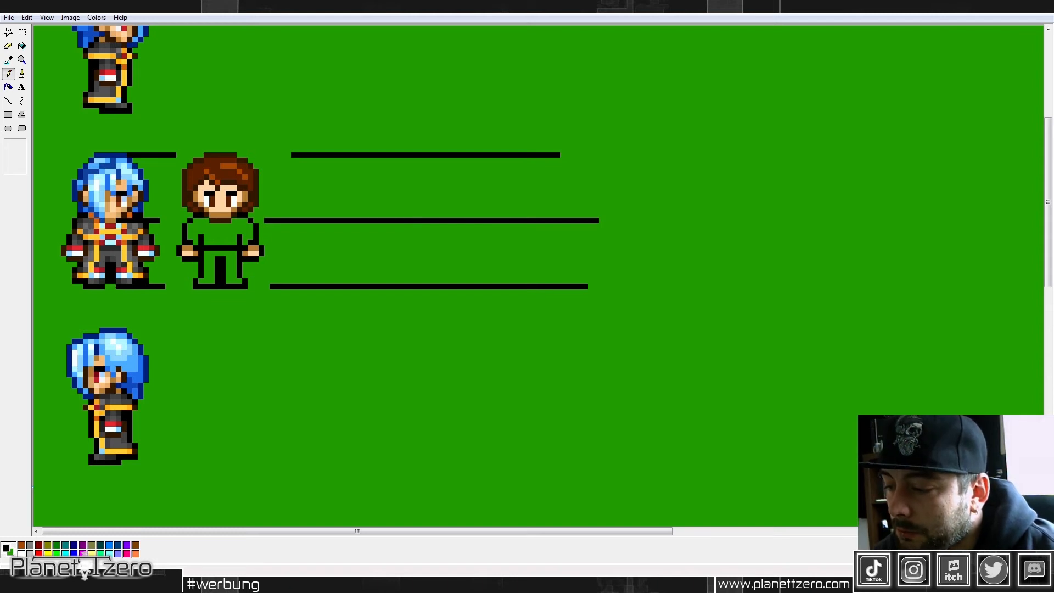
# Step: Mix a muted blue (red 53, green 92, blue 151) and fill the character's shirt and sleeves with it
pyautogui.doubleClick(65, 553)
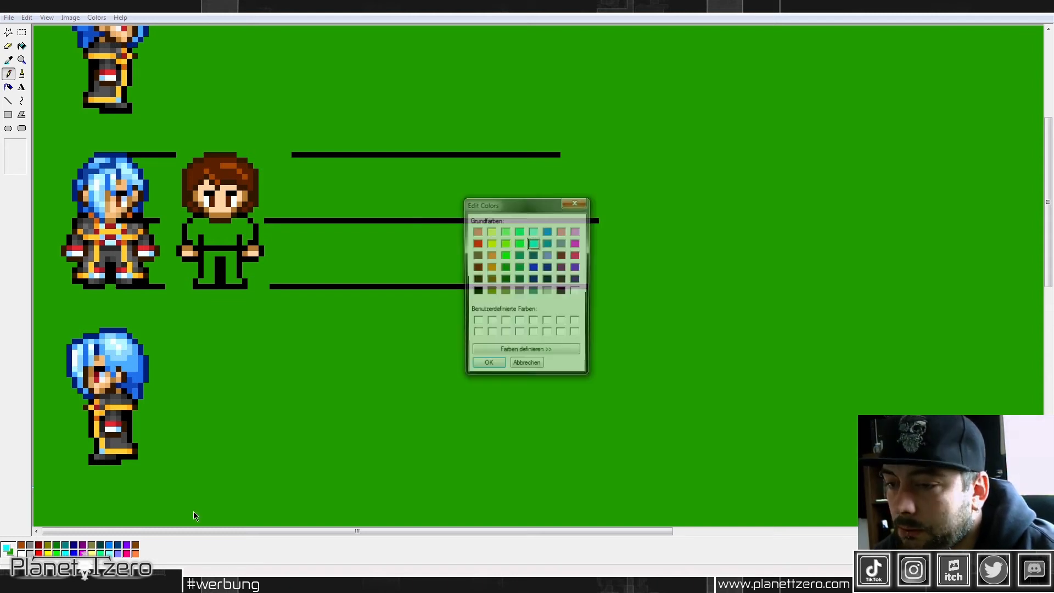
pyautogui.click(526, 353)
pyautogui.moveTo(642, 224); pyautogui.dragTo(704, 283)
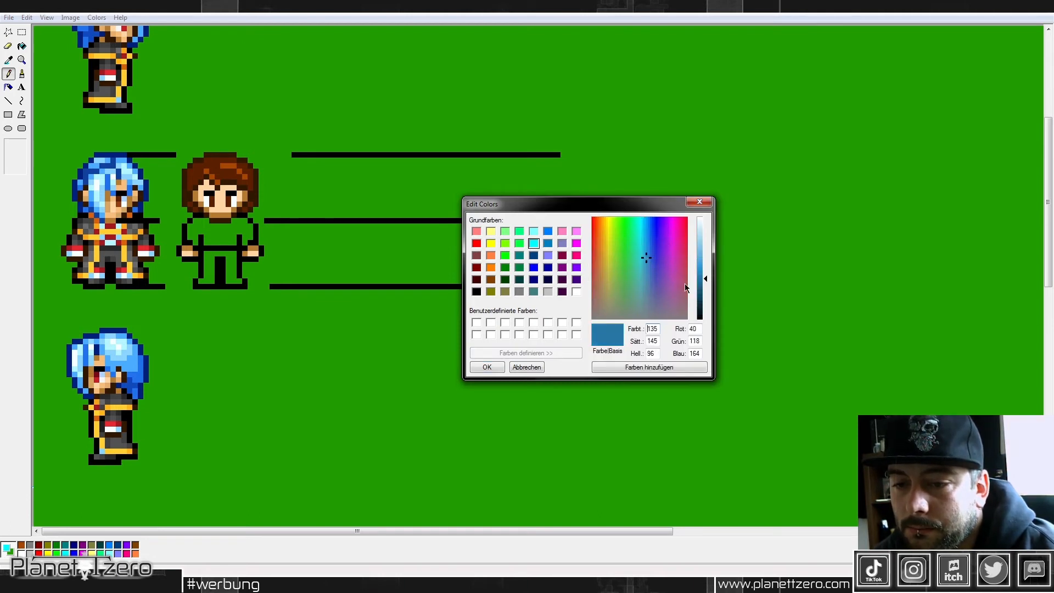
pyautogui.click(649, 272)
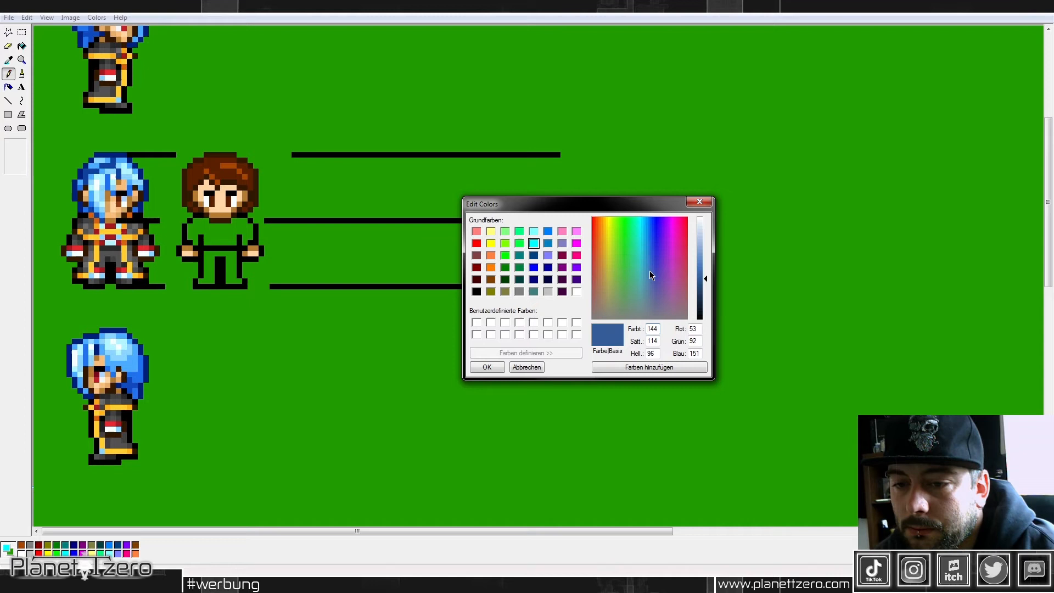
pyautogui.click(488, 367)
pyautogui.click(22, 47)
pyautogui.click(221, 228)
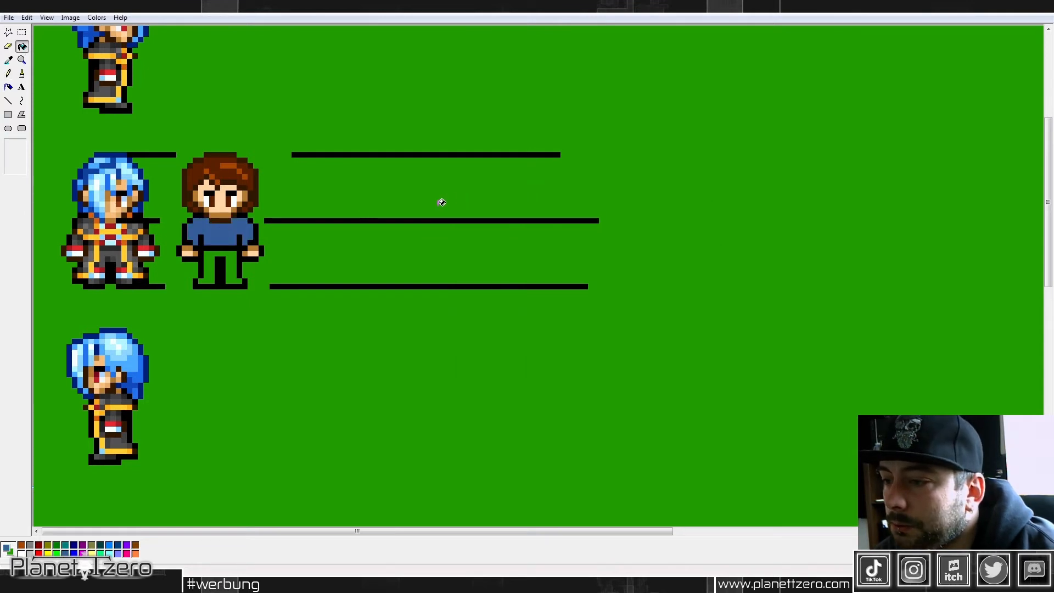
# Step: Darken the shirt blue to red 35, green 62, blue 101 and pencil shading on the shirt, plus a border line above each shoe
pyautogui.click(97, 17)
pyautogui.click(109, 27)
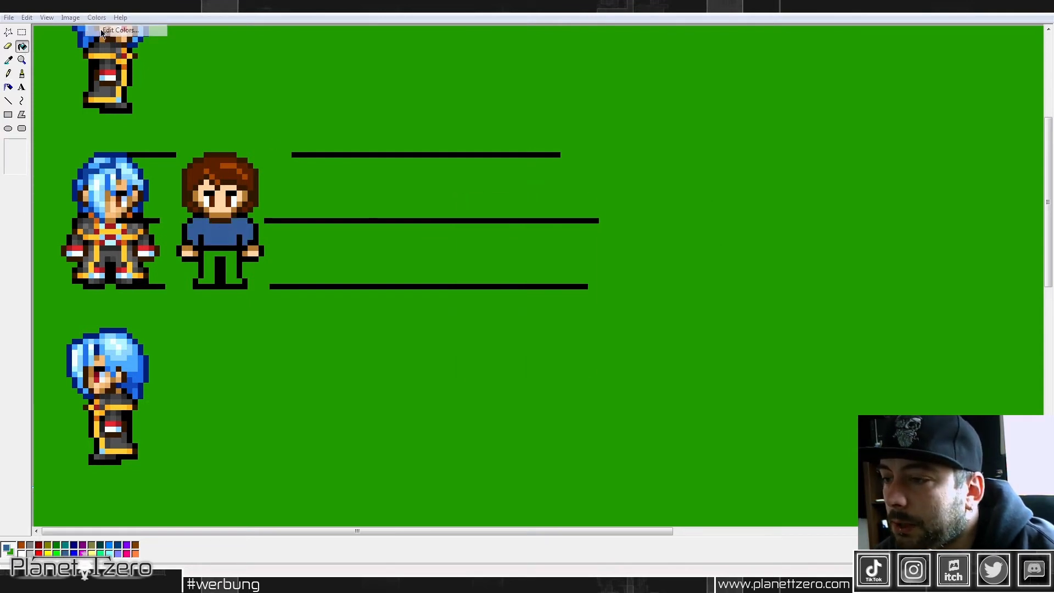
pyautogui.click(573, 356)
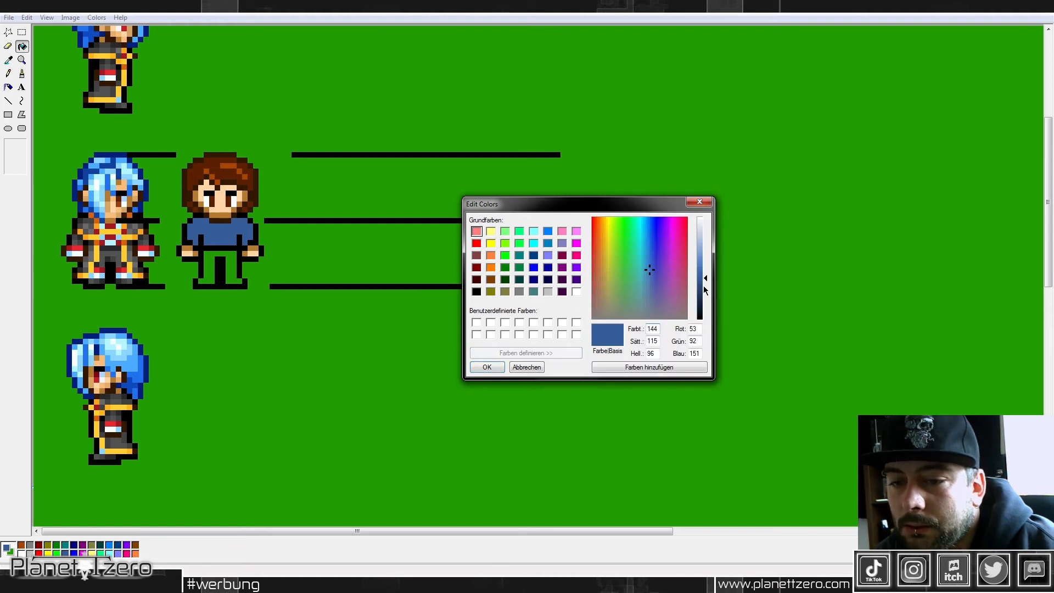
pyautogui.moveTo(704, 287); pyautogui.dragTo(706, 292)
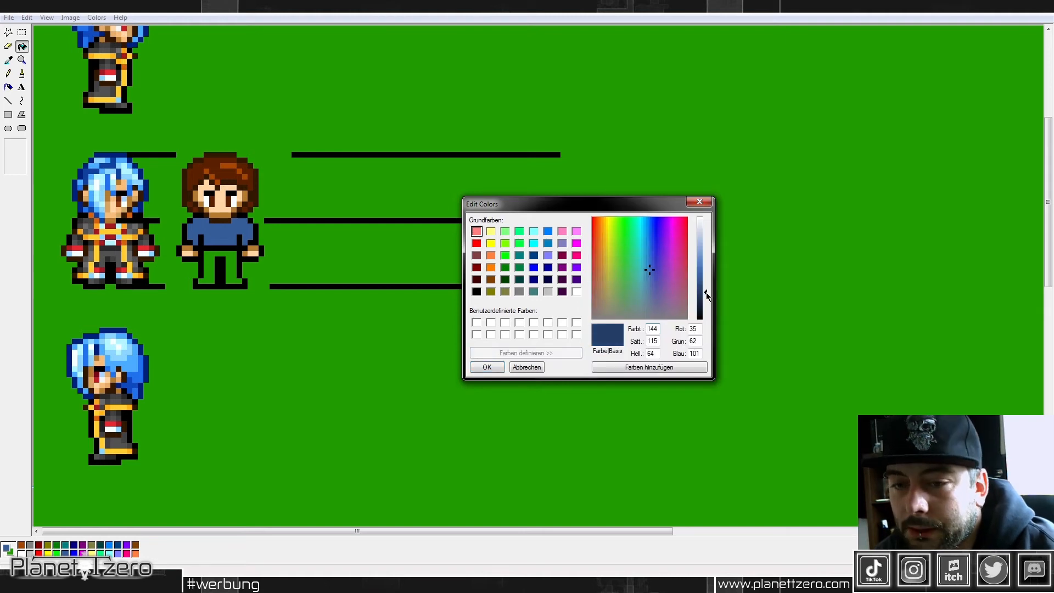
pyautogui.click(487, 367)
pyautogui.click(8, 74)
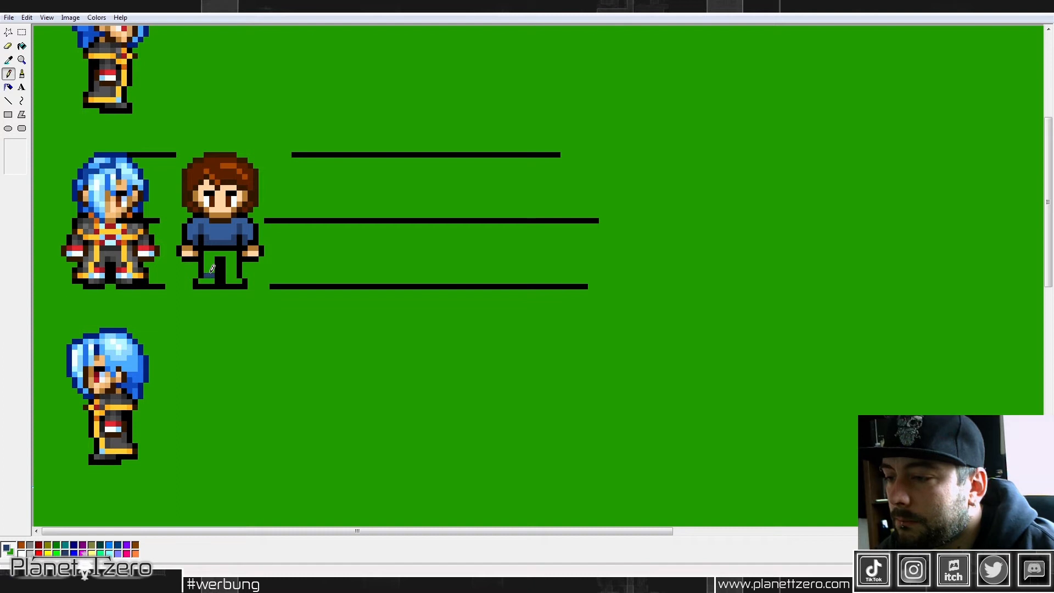
# Step: Fill both trouser legs with light gray
pyautogui.click(22, 46)
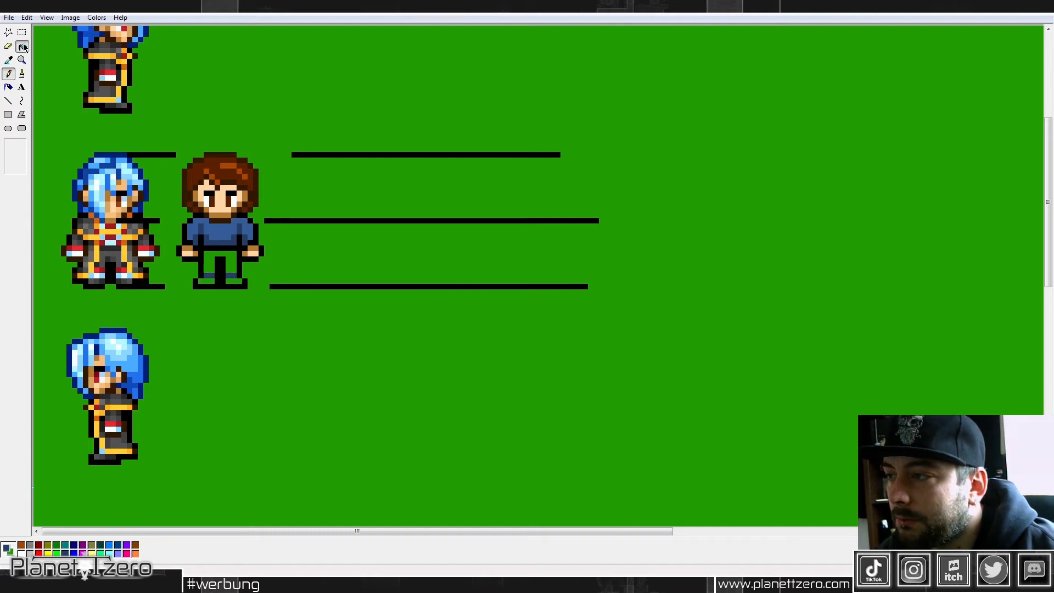
pyautogui.click(211, 255)
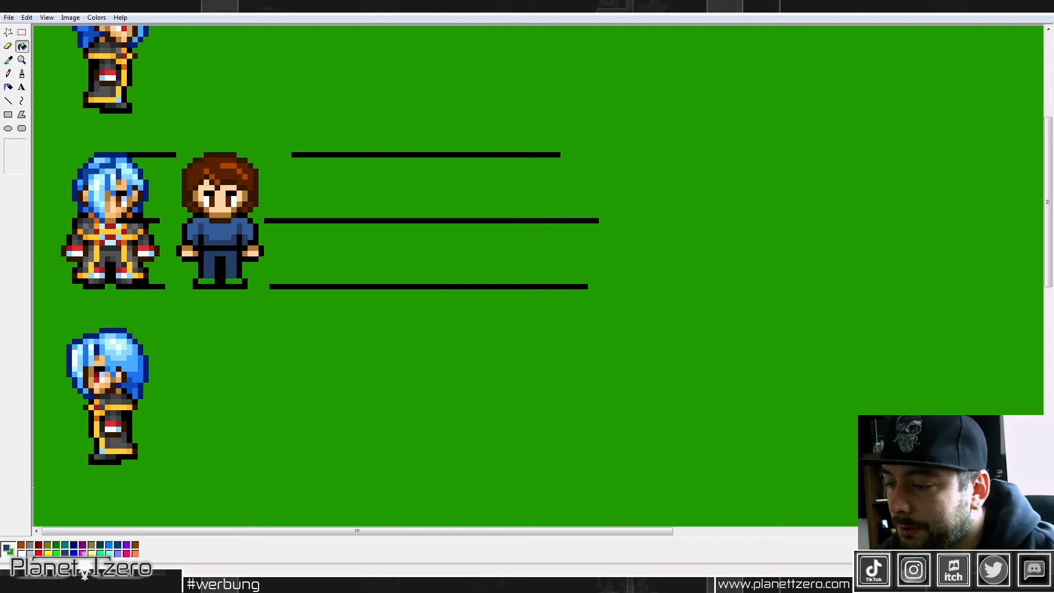
pyautogui.click(209, 245)
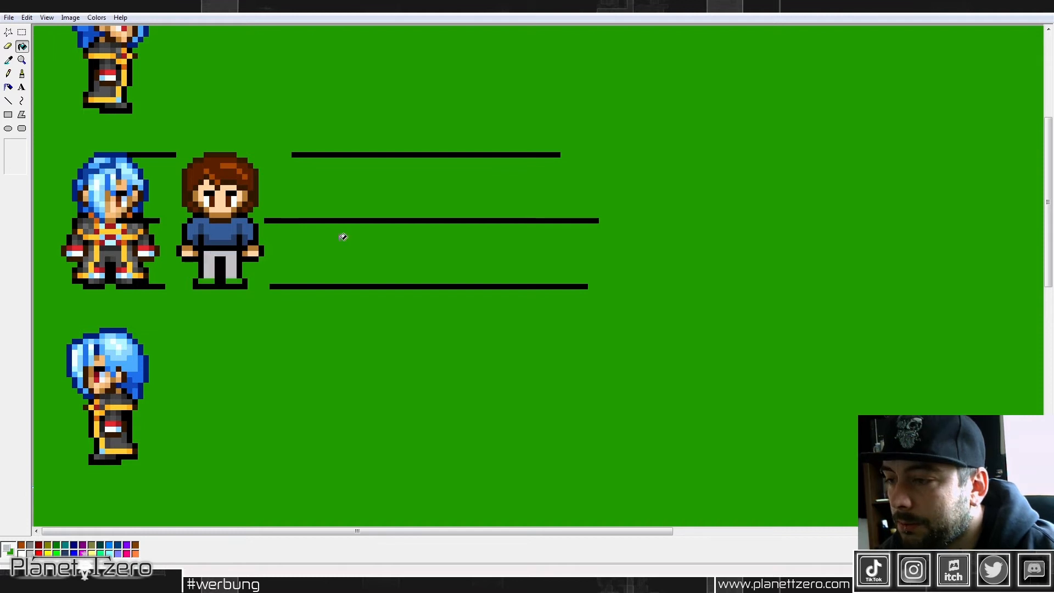
# Step: Mix a medium gray (red, green and blue 121) and shade the trousers below the waist and along the inner legs
pyautogui.click(97, 17)
pyautogui.click(117, 28)
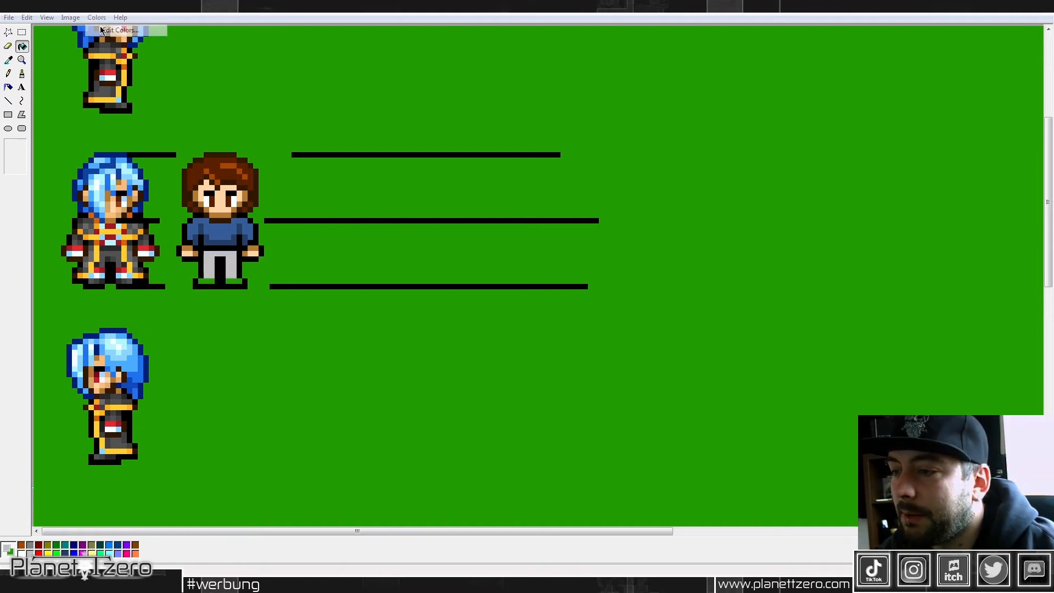
pyautogui.click(567, 351)
pyautogui.moveTo(705, 244); pyautogui.dragTo(703, 271)
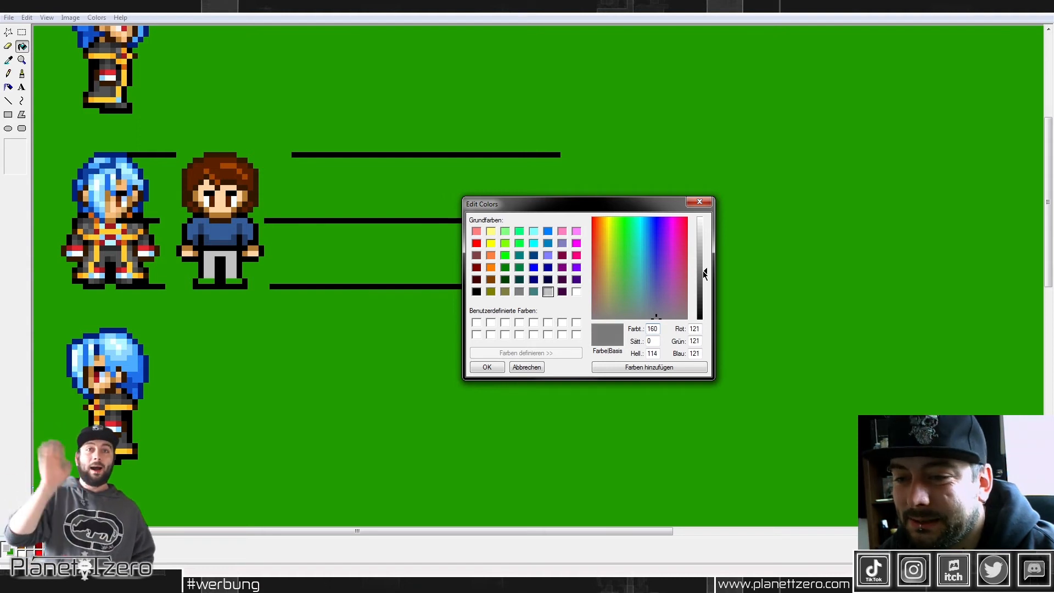
pyautogui.click(486, 367)
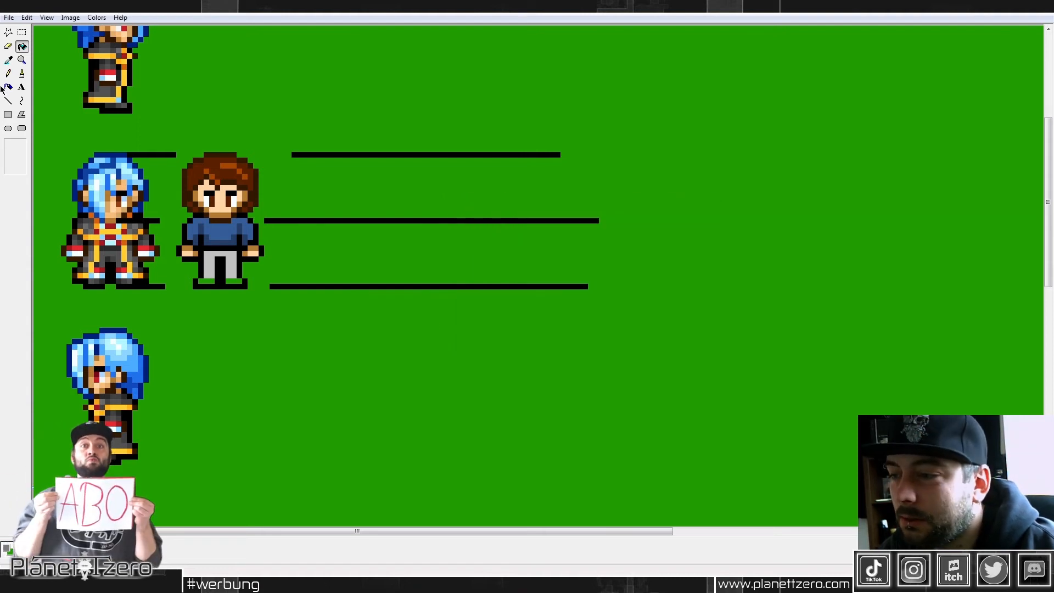
pyautogui.click(8, 73)
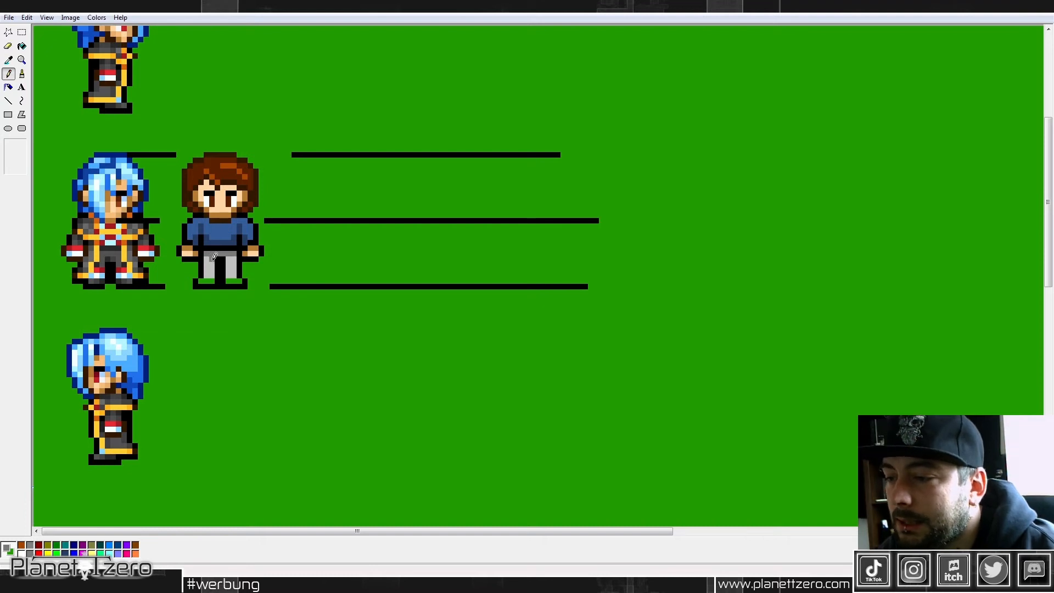
pyautogui.moveTo(213, 260)
pyautogui.mouseDown()
pyautogui.moveTo(212, 273)
pyautogui.moveTo(228, 268)
pyautogui.mouseUp()
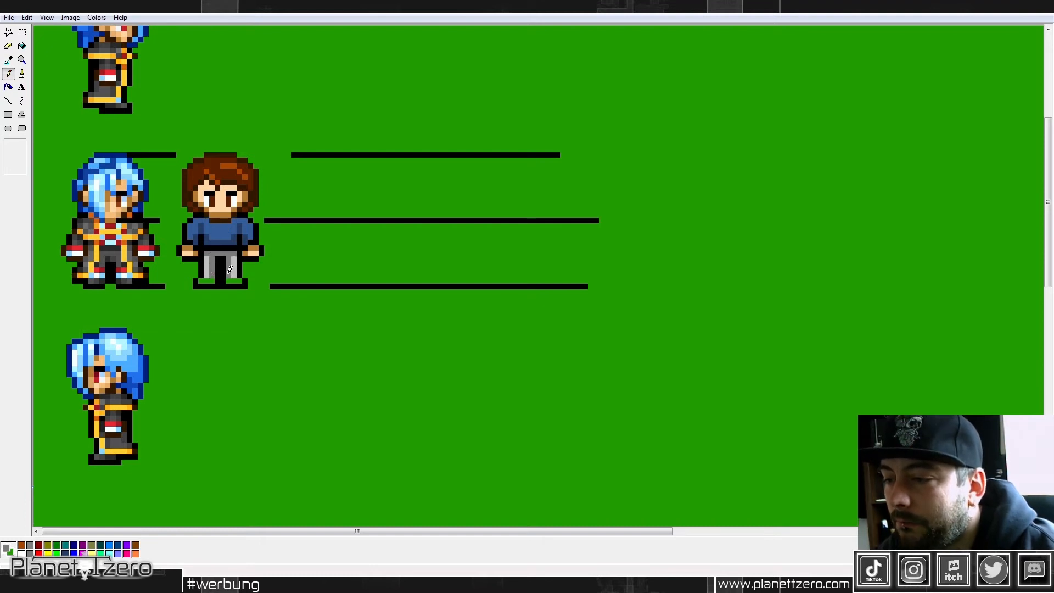
# Step: Color the shoes with the dark brown picked from the hair outline and add orange-brown pixels picked from the hair highlight
pyautogui.click(9, 59)
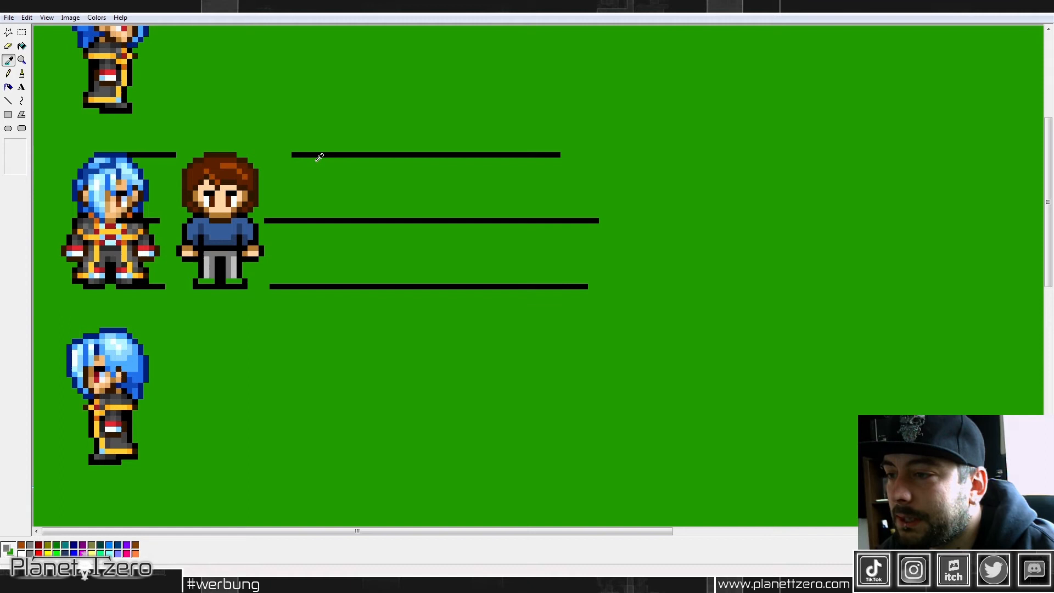
pyautogui.click(231, 153)
pyautogui.moveTo(205, 276); pyautogui.dragTo(240, 276)
pyautogui.click(8, 60)
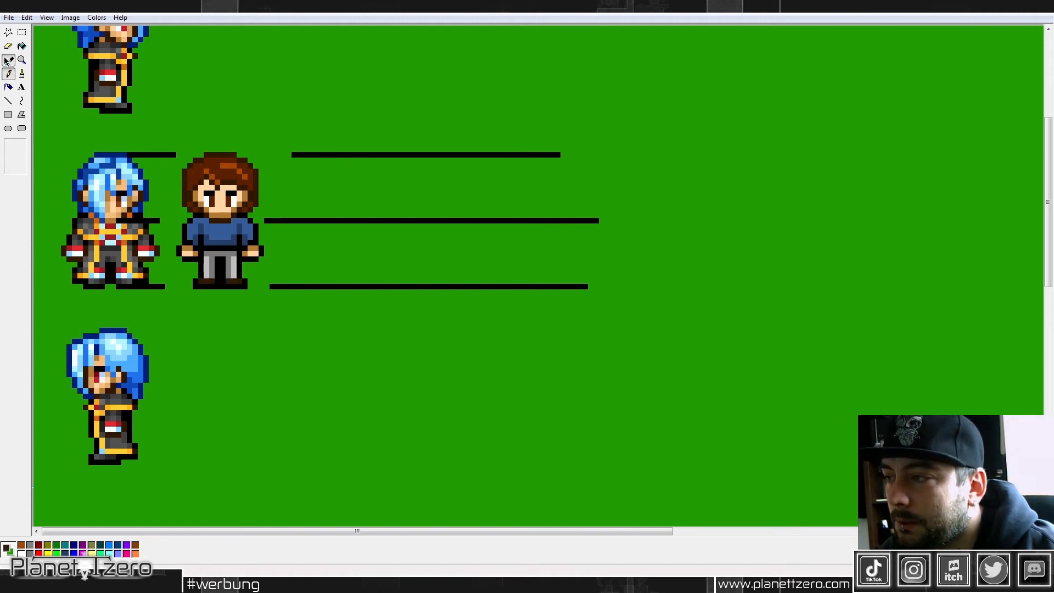
pyautogui.click(231, 165)
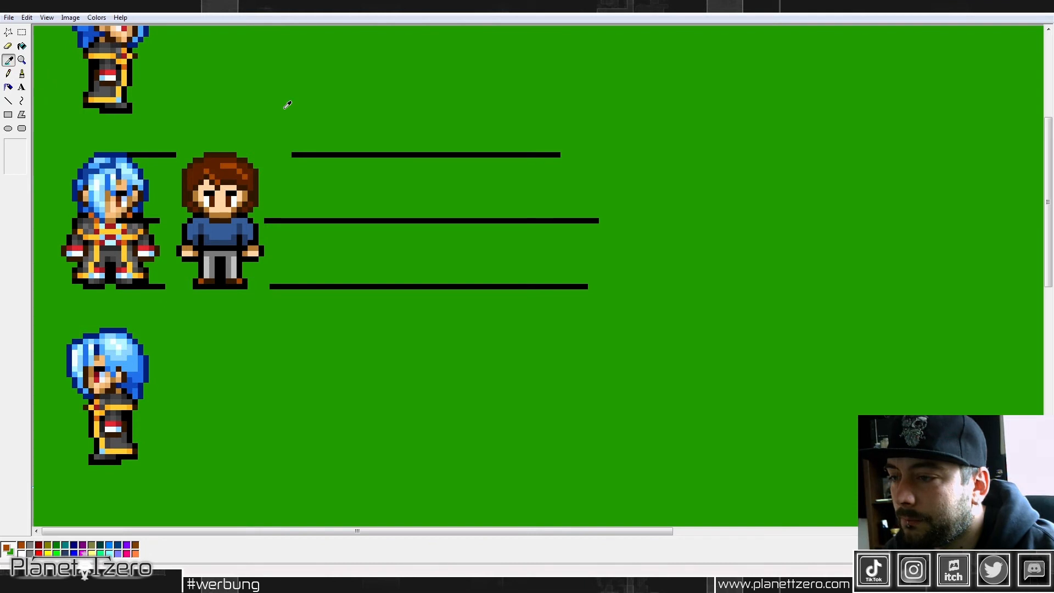
# Step: Erase the sections of the three black guide lines nearest the new character
pyautogui.moveTo(264, 222); pyautogui.dragTo(335, 222)
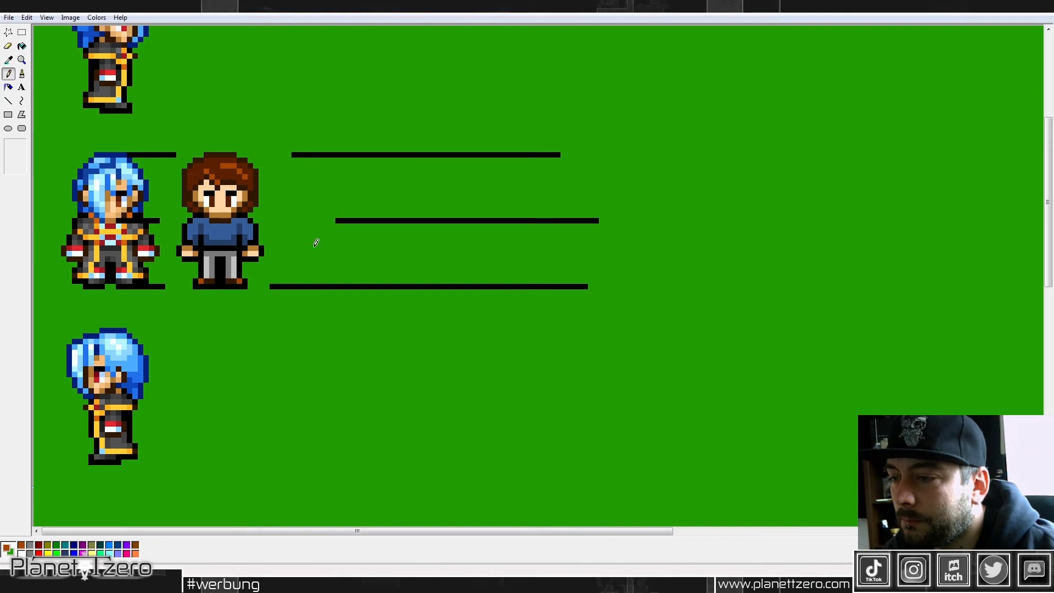
pyautogui.moveTo(270, 286); pyautogui.dragTo(346, 286)
pyautogui.moveTo(292, 155); pyautogui.dragTo(352, 155)
# Step: Select the whole new character and move it slightly away from the blue-haired sprite, keeping it level with that sprite
pyautogui.click(22, 32)
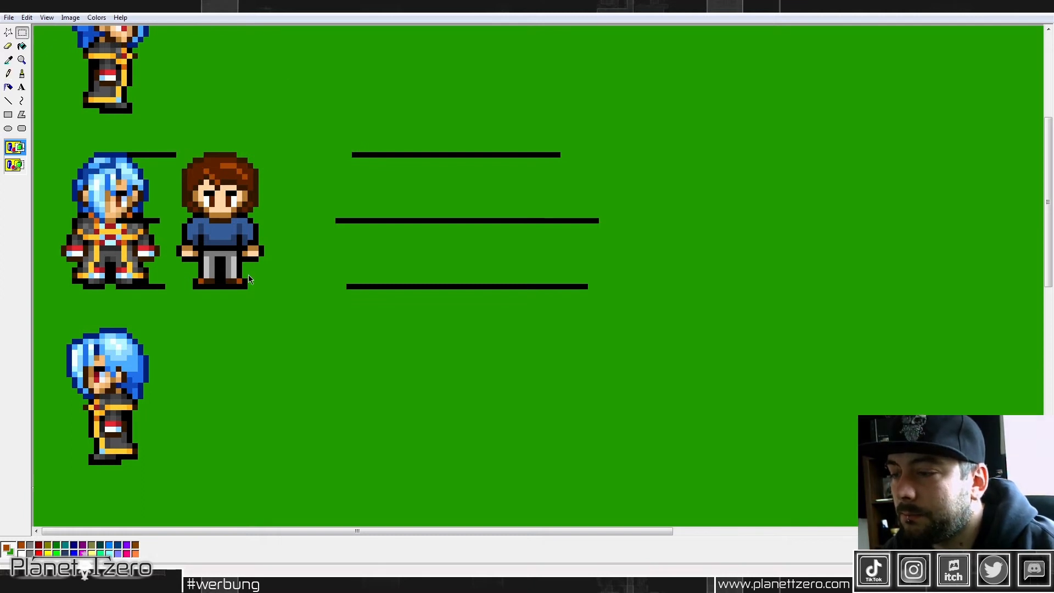
pyautogui.moveTo(178, 154); pyautogui.dragTo(264, 288)
pyautogui.click(304, 256)
pyautogui.moveTo(175, 152); pyautogui.dragTo(264, 290)
pyautogui.moveTo(226, 203); pyautogui.dragTo(236, 178)
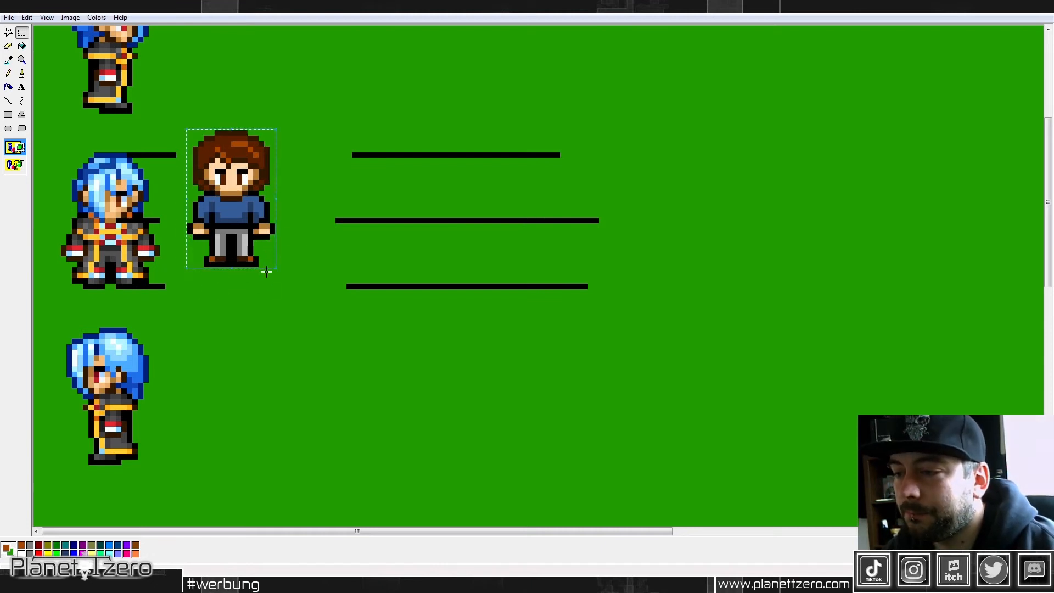
pyautogui.moveTo(265, 261)
pyautogui.mouseDown()
pyautogui.moveTo(331, 247)
pyautogui.moveTo(466, 278)
pyautogui.moveTo(405, 244)
pyautogui.moveTo(278, 276)
pyautogui.mouseUp()
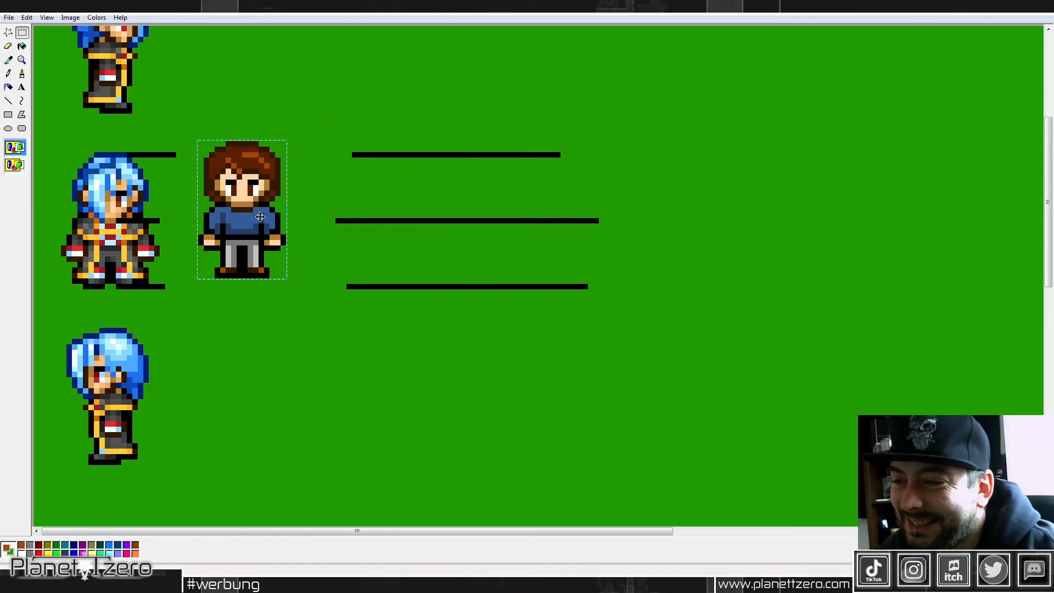
pyautogui.moveTo(239, 214)
pyautogui.mouseDown()
pyautogui.moveTo(269, 216)
pyautogui.moveTo(246, 232)
pyautogui.mouseUp()
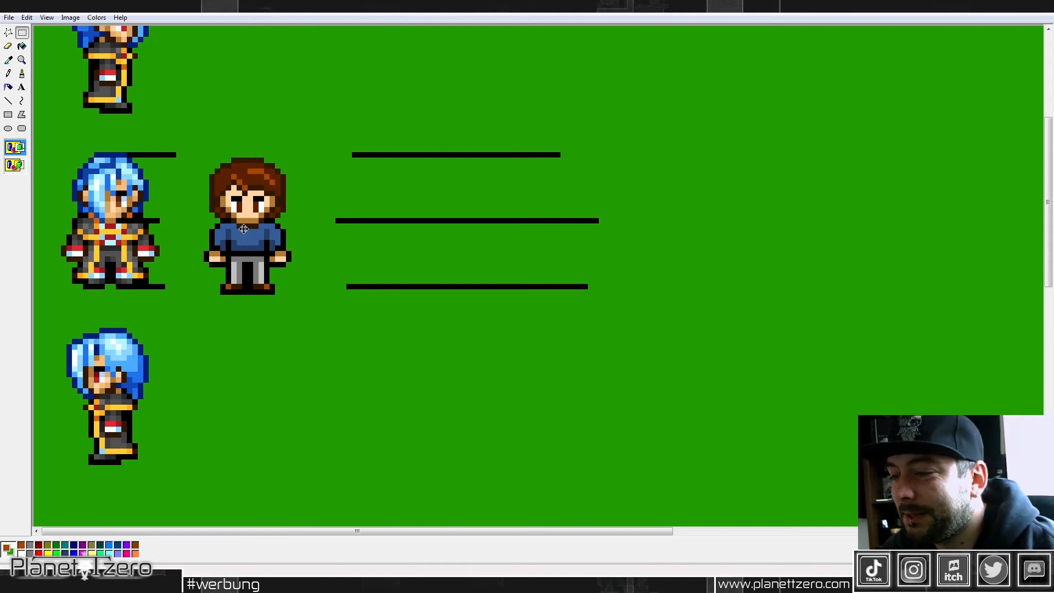
# Step: Copy the finished character and paste the duplicate beside the back-facing blue-haired sprite
pyautogui.rightClick(262, 213)
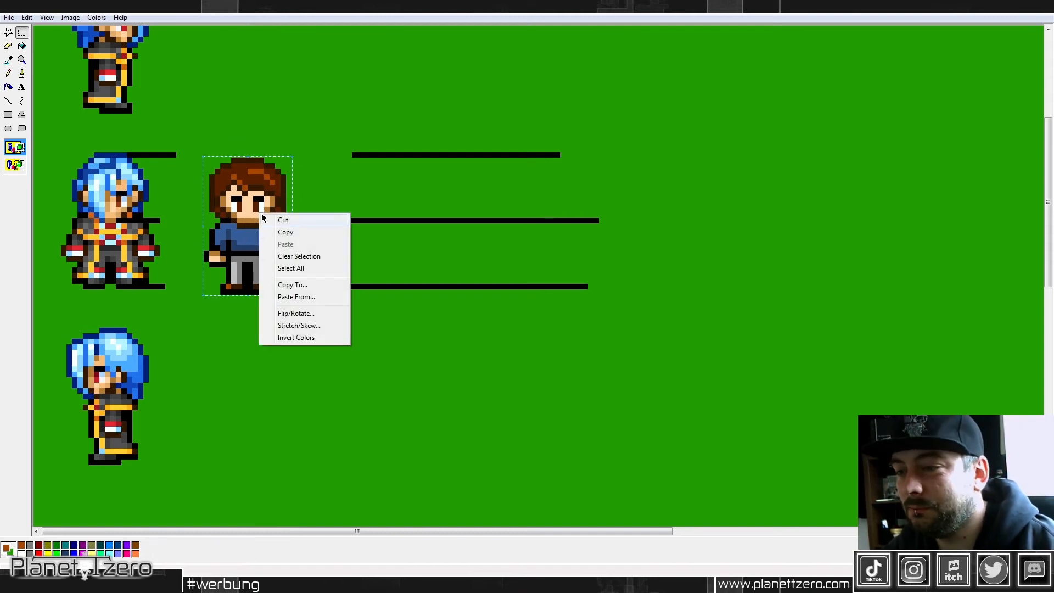
pyautogui.click(283, 232)
pyautogui.scroll(3, 237, 180)
pyautogui.scroll(3, 236, 181)
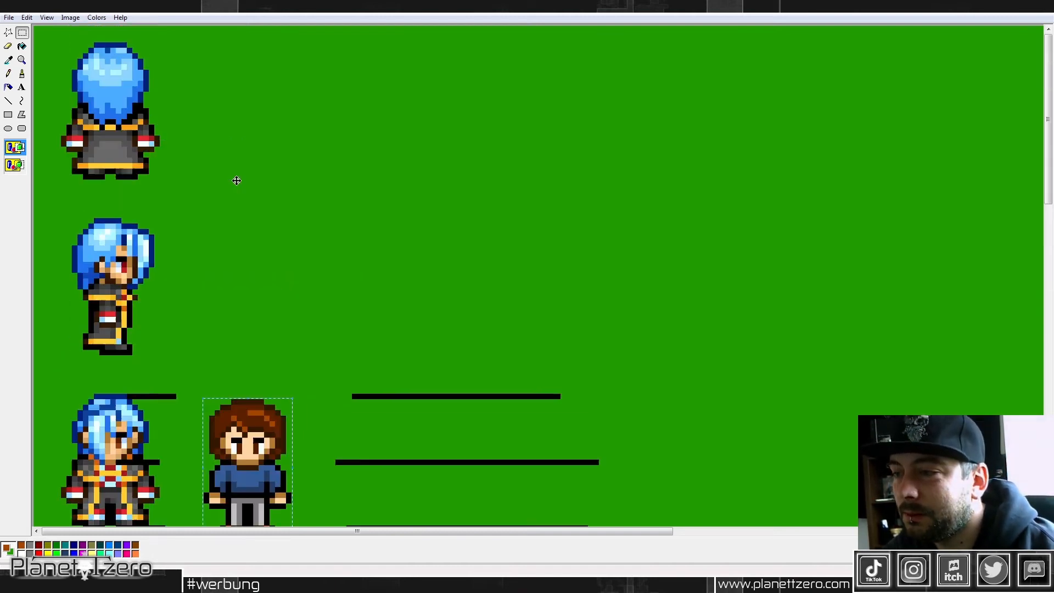
pyautogui.rightClick(236, 181)
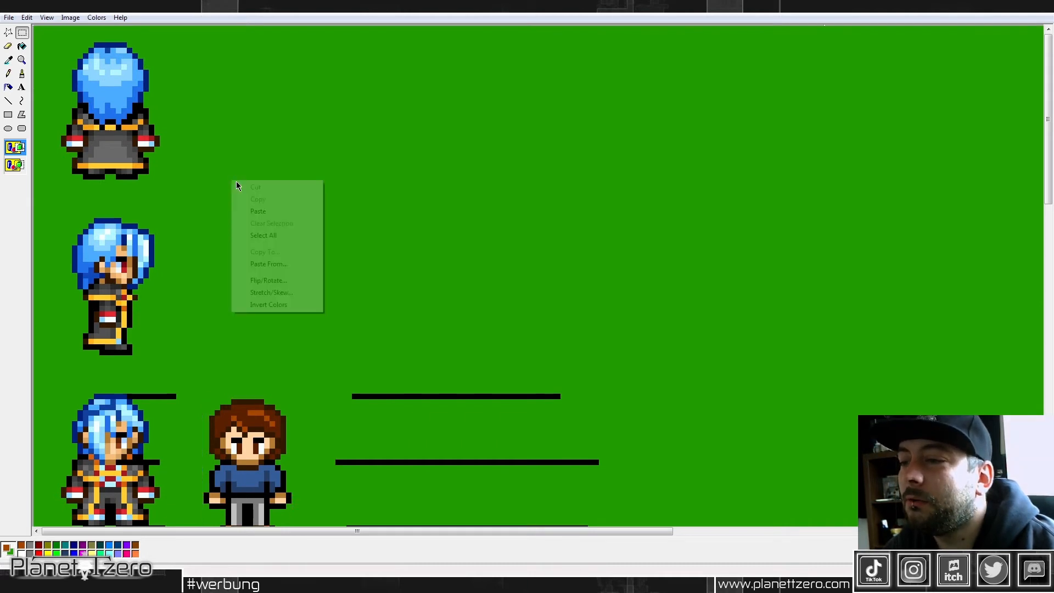
pyautogui.click(268, 209)
pyautogui.moveTo(39, 76); pyautogui.dragTo(251, 88)
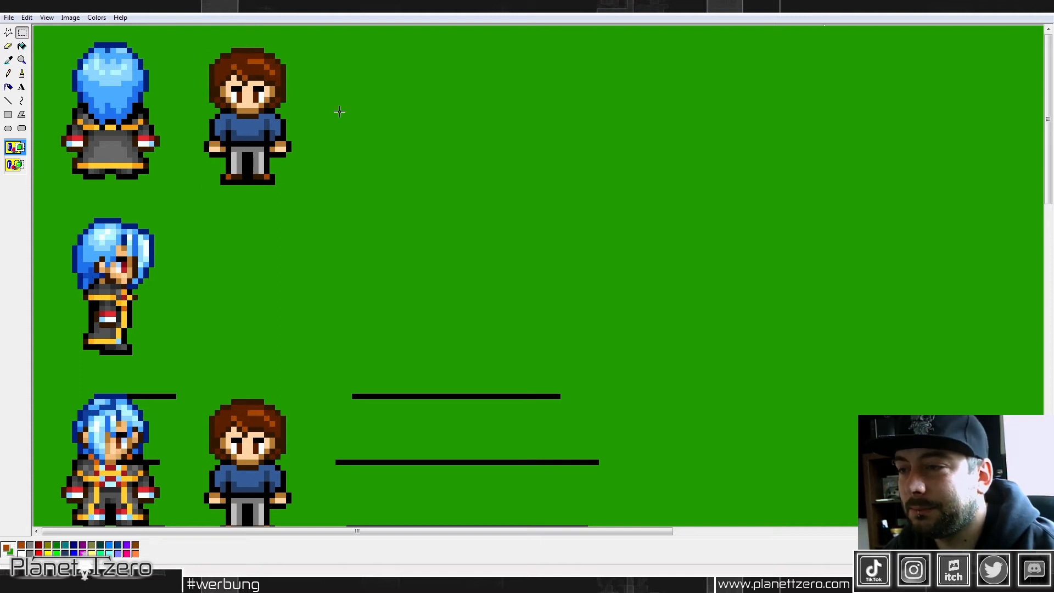
# Step: Paint over the duplicate's face with the reddish-brown hair color to turn the head into a back view
pyautogui.click(8, 73)
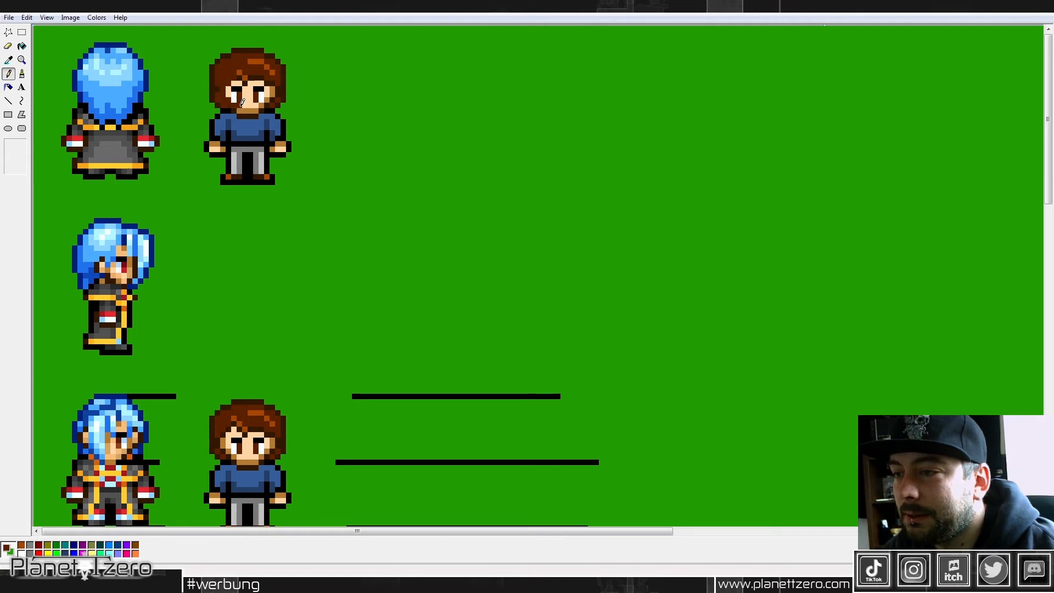
pyautogui.moveTo(248, 107)
pyautogui.mouseDown()
pyautogui.moveTo(278, 86)
pyautogui.moveTo(254, 72)
pyautogui.moveTo(230, 82)
pyautogui.moveTo(241, 92)
pyautogui.moveTo(273, 83)
pyautogui.moveTo(243, 86)
pyautogui.moveTo(236, 98)
pyautogui.moveTo(270, 91)
pyautogui.moveTo(249, 88)
pyautogui.mouseUp()
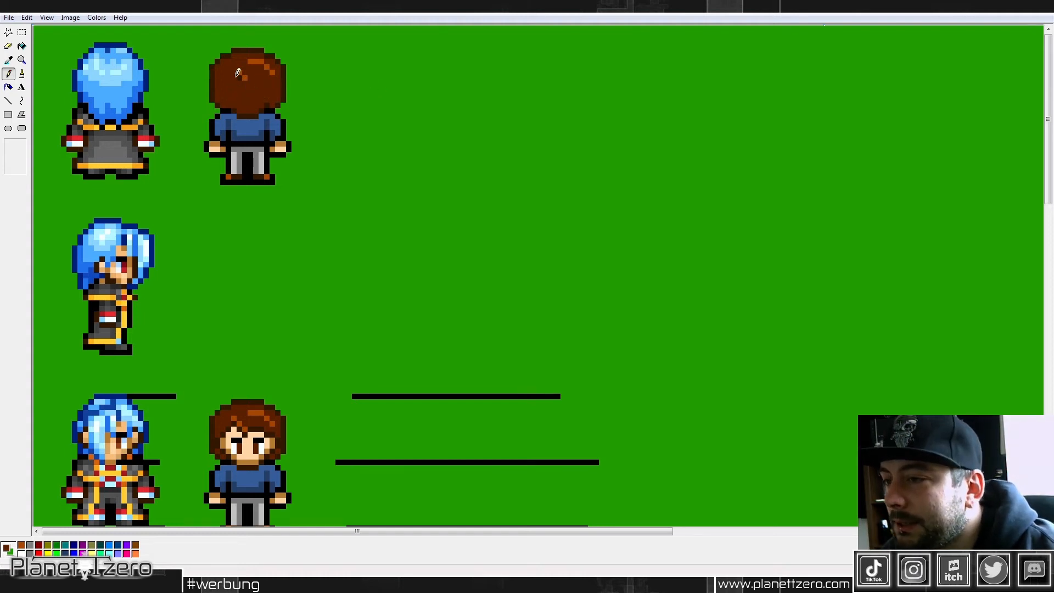
pyautogui.click(9, 59)
pyautogui.click(243, 141)
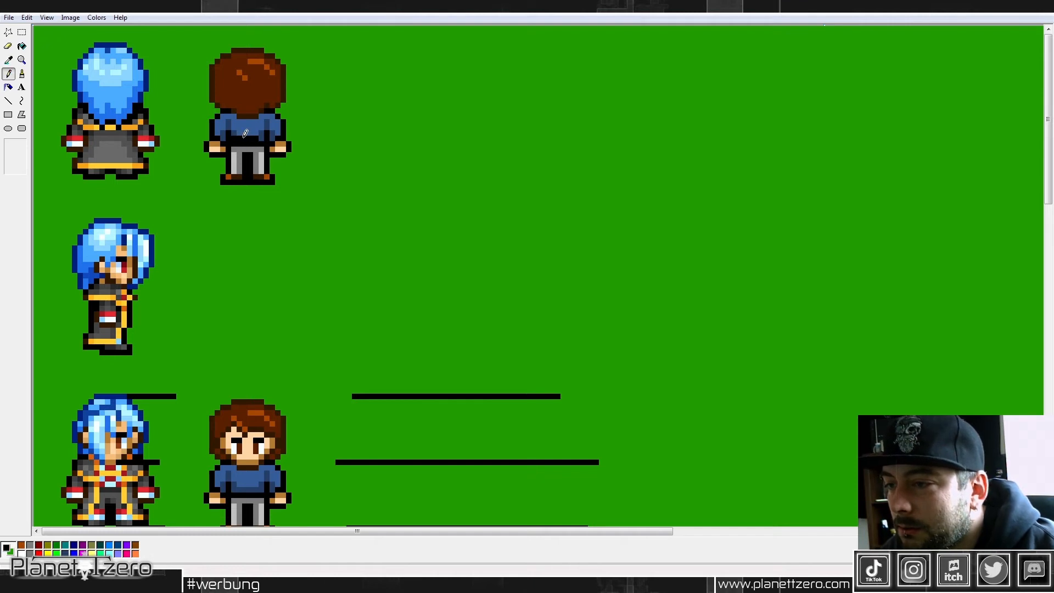
pyautogui.hotkey('ctrl', 'z')
# Step: Repaint the back view's black belt in the gray of the trousers and touch up the waist outline in black
pyautogui.click(8, 60)
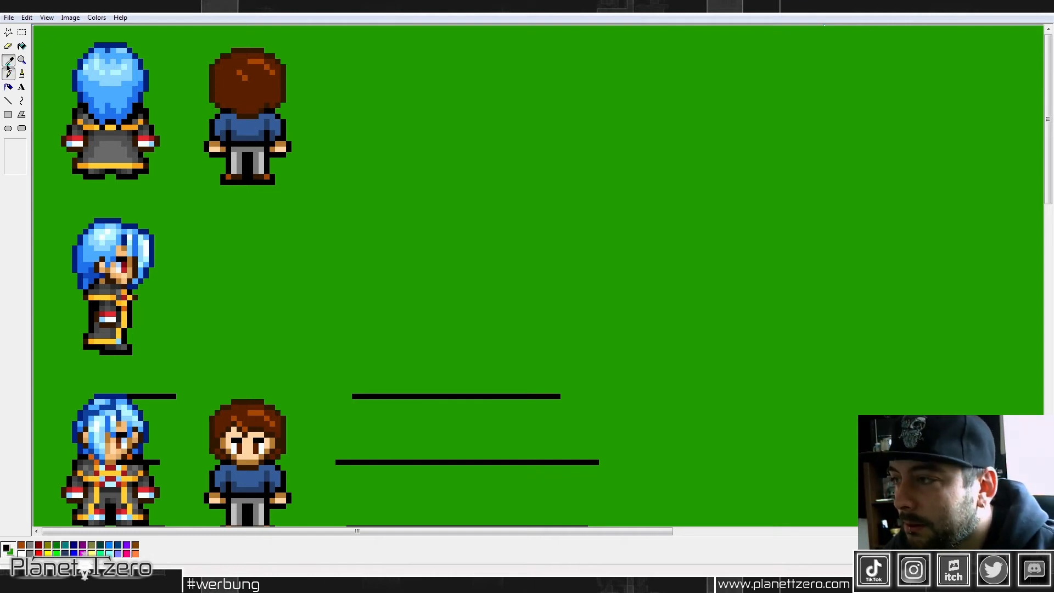
pyautogui.click(243, 149)
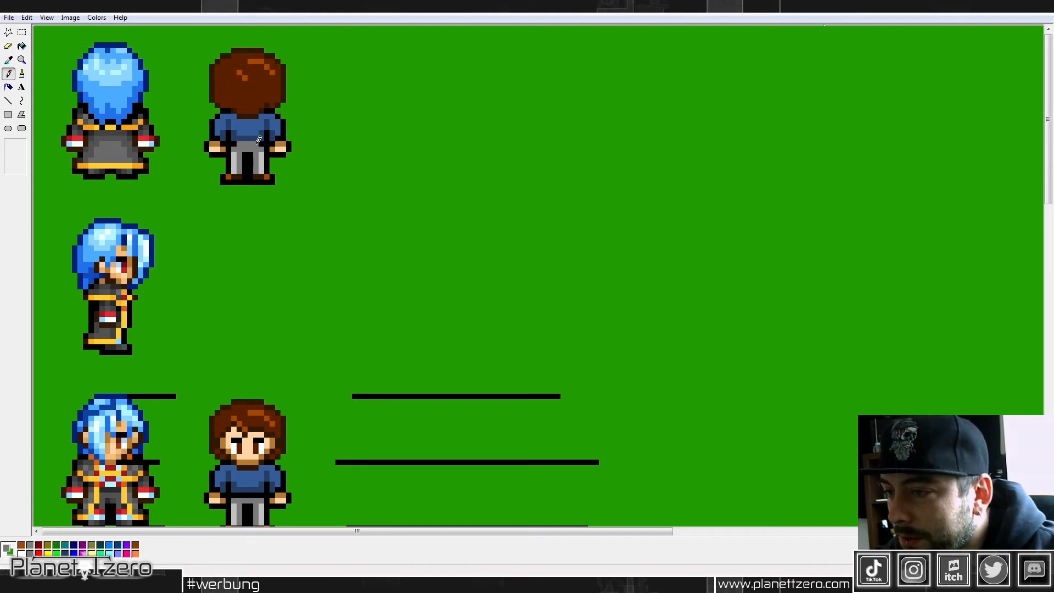
pyautogui.click(8, 60)
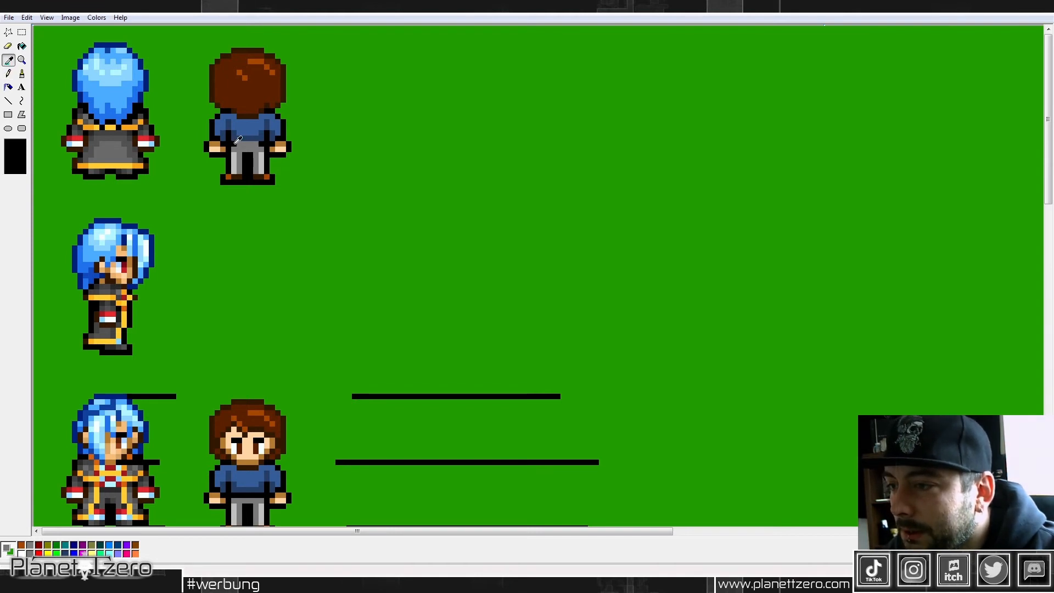
pyautogui.click(237, 141)
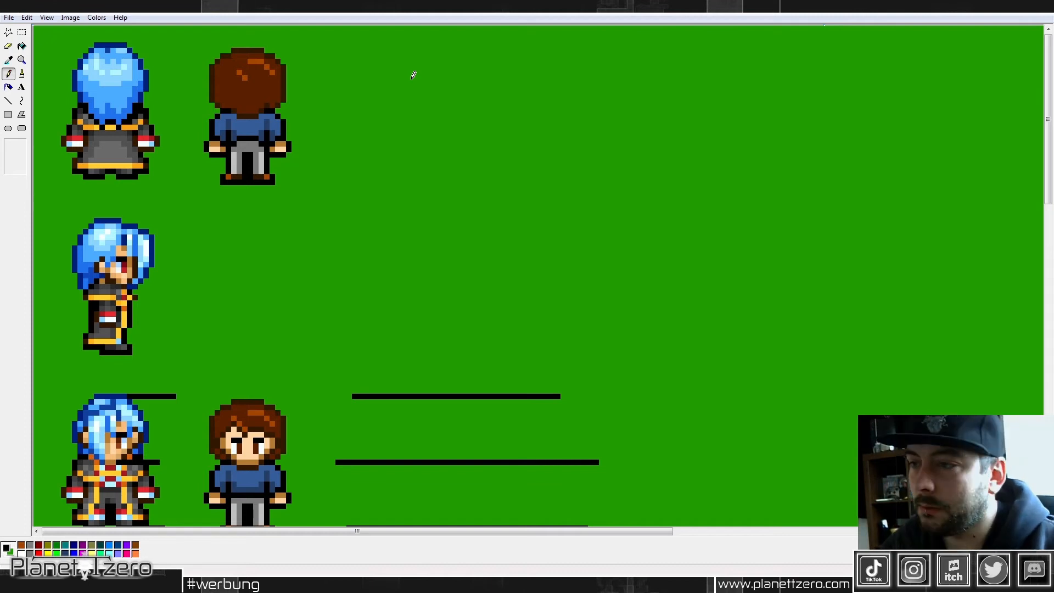
# Step: Add vertical orange-brown highlight strands to the hair on the back view's head, using the existing highlight and hair colors
pyautogui.click(8, 60)
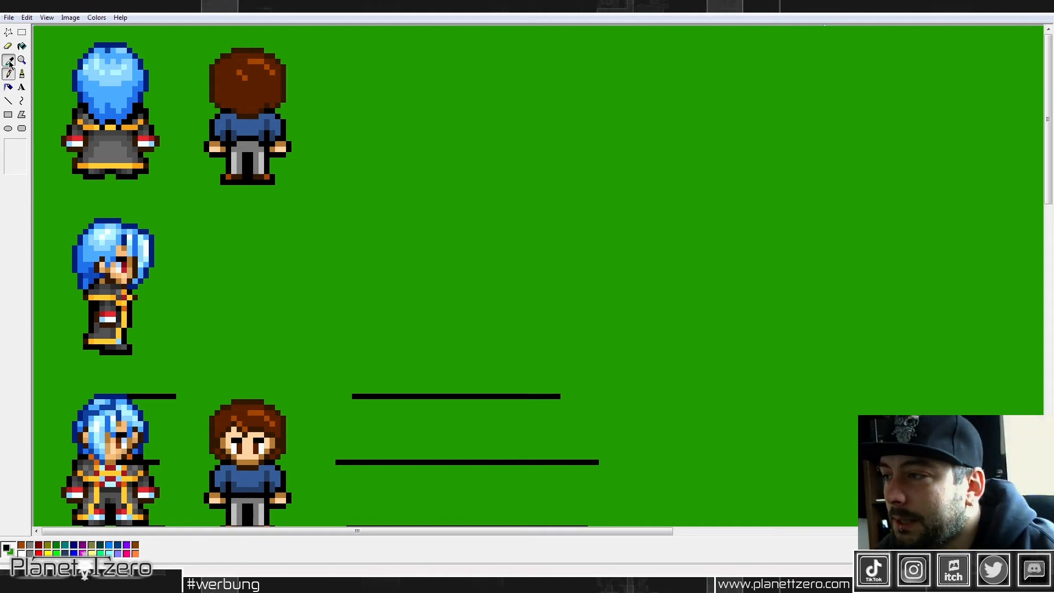
pyautogui.click(260, 57)
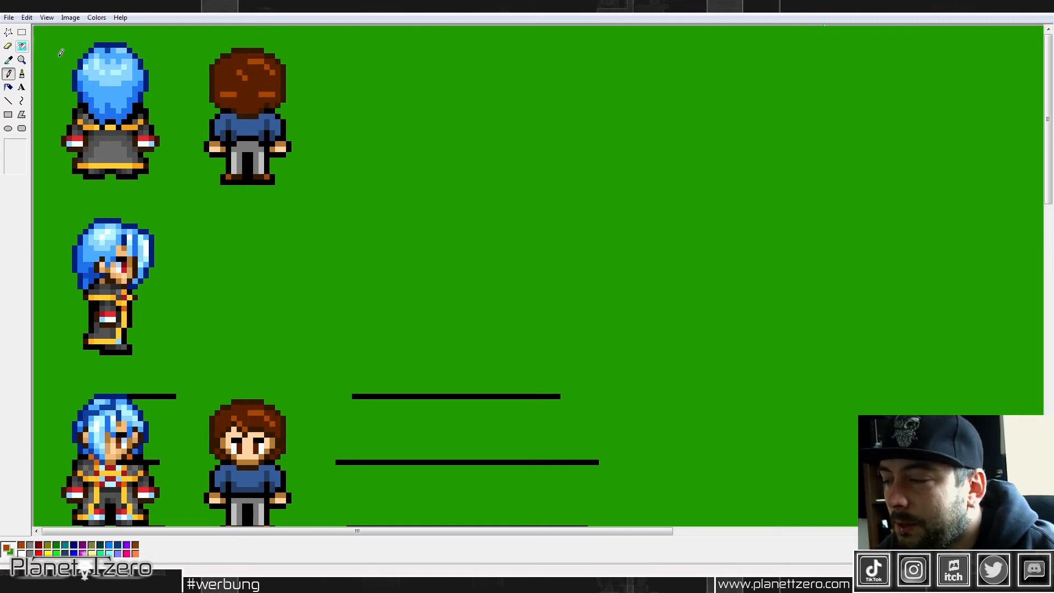
pyautogui.click(8, 61)
pyautogui.rightClick(234, 86)
pyautogui.rightClick(234, 95)
pyautogui.rightClick(260, 94)
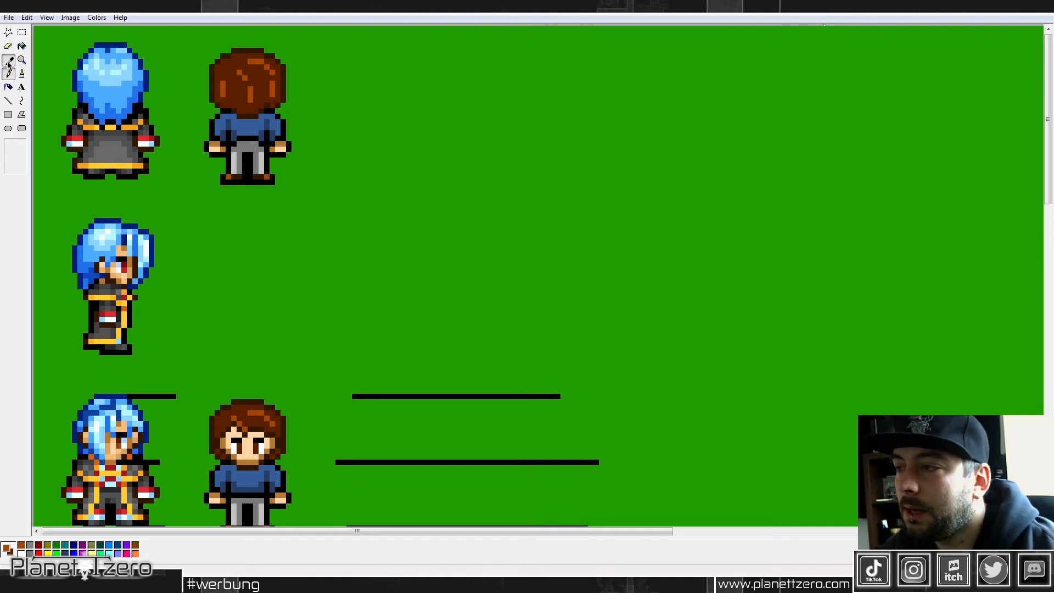
# Step: Select the whole brown-haired back view and move it up slightly to align with the blue-haired back view
pyautogui.click(22, 32)
pyautogui.moveTo(200, 43); pyautogui.dragTo(320, 197)
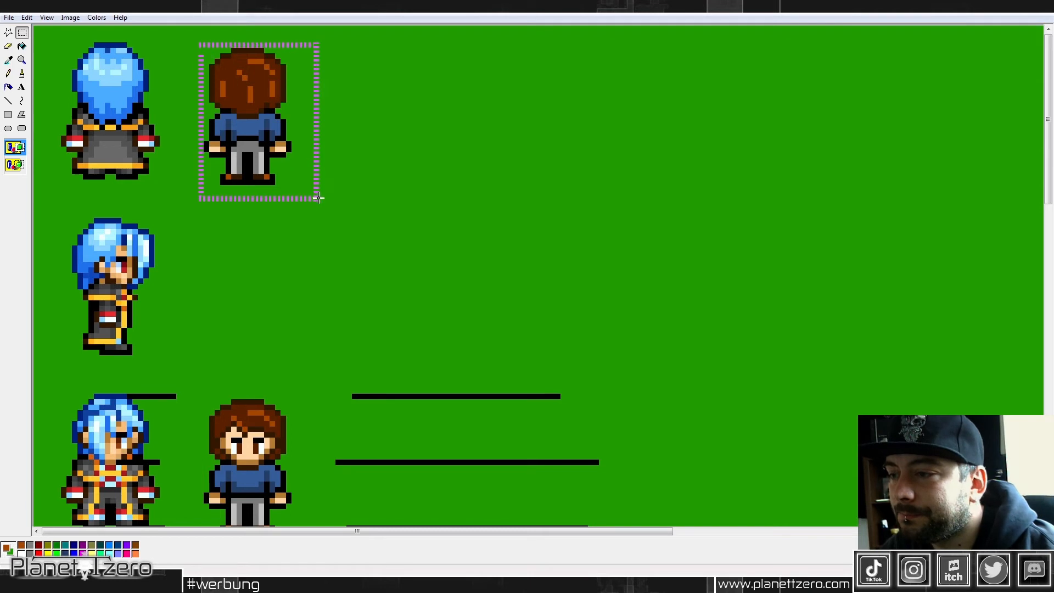
pyautogui.moveTo(294, 158); pyautogui.dragTo(293, 152)
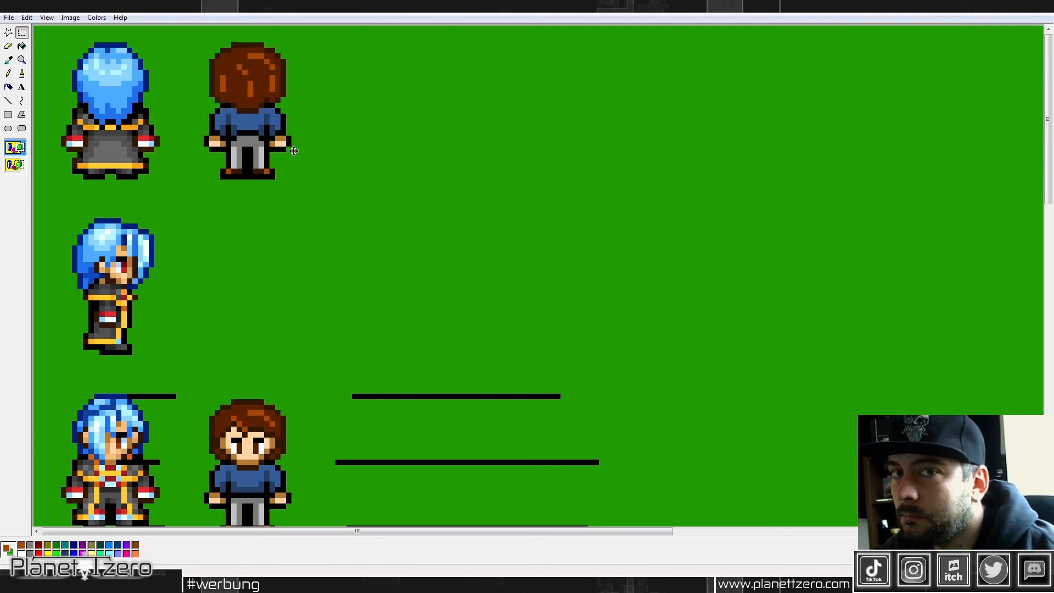
# Step: Copy the brown-haired front view and place the duplicate beside the right-facing blue-haired sprite, level with its feet
pyautogui.scroll(-4, 349, 162)
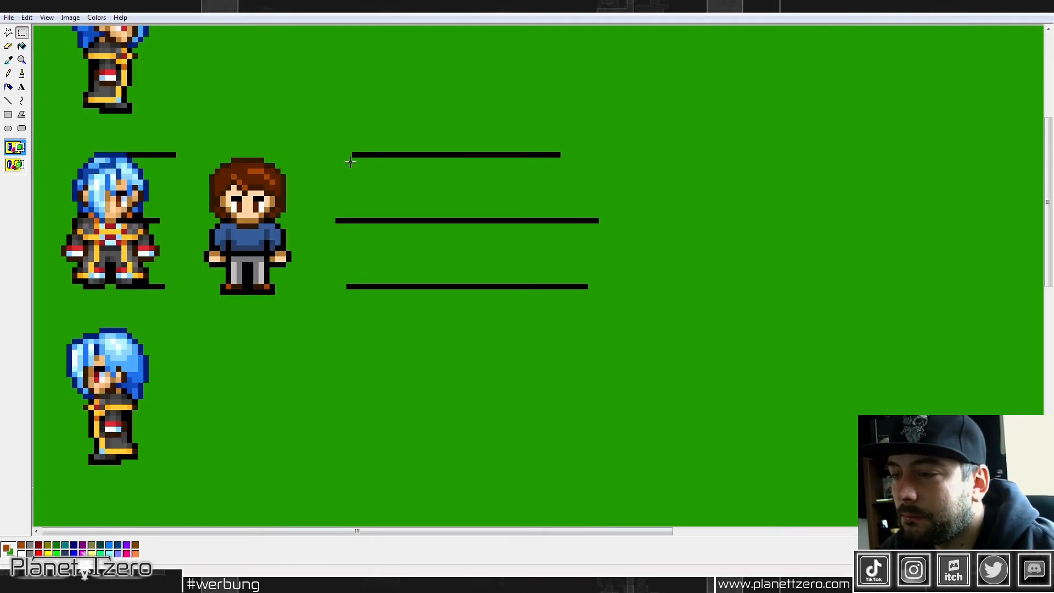
pyautogui.scroll(-2, 350, 162)
pyautogui.scroll(2, 336, 162)
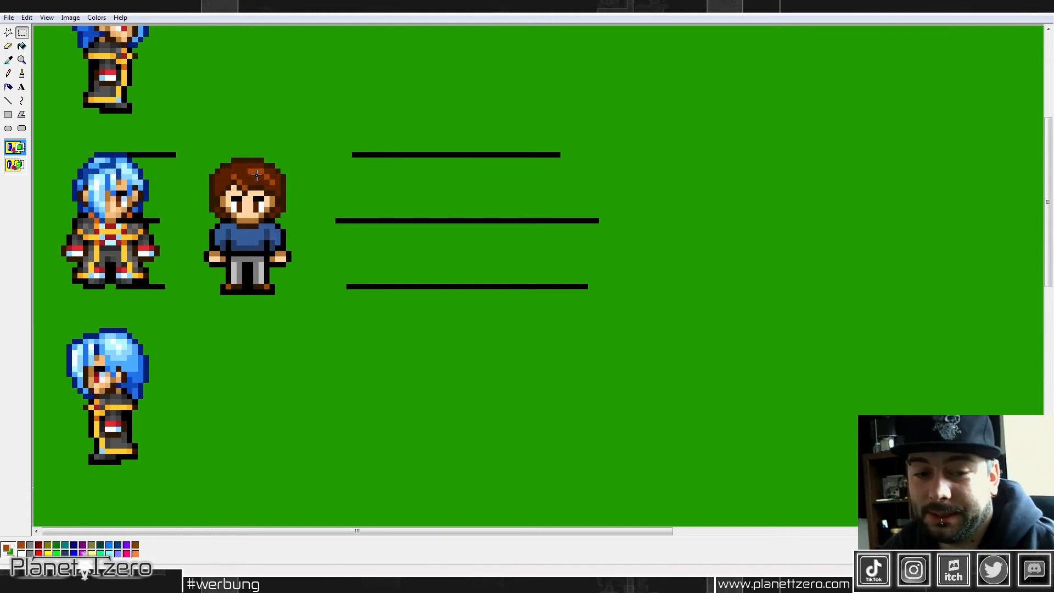
pyautogui.click(208, 586)
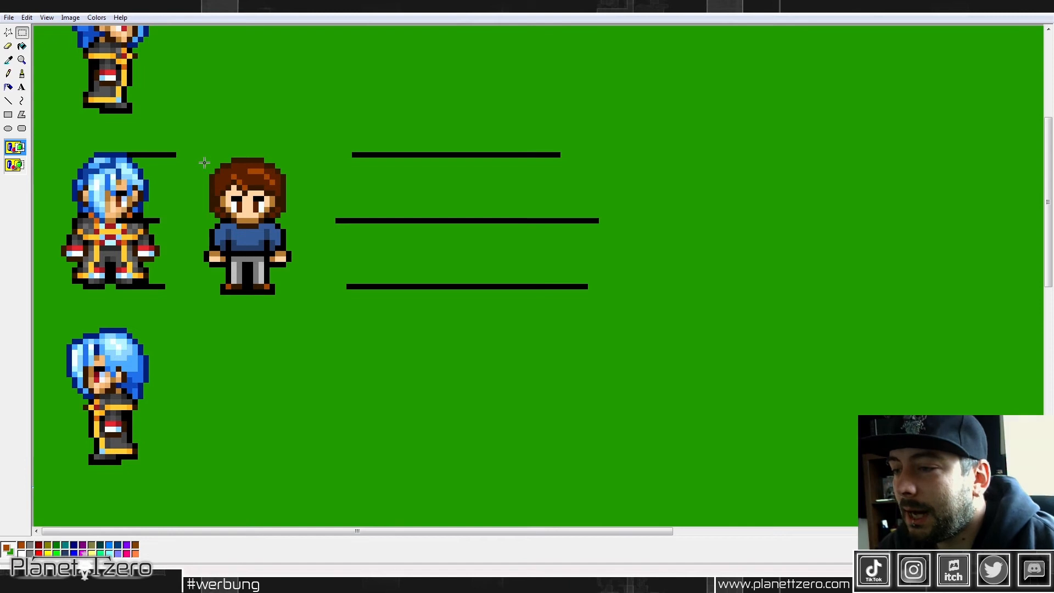
pyautogui.moveTo(205, 162); pyautogui.dragTo(270, 246)
pyautogui.press('Escape')
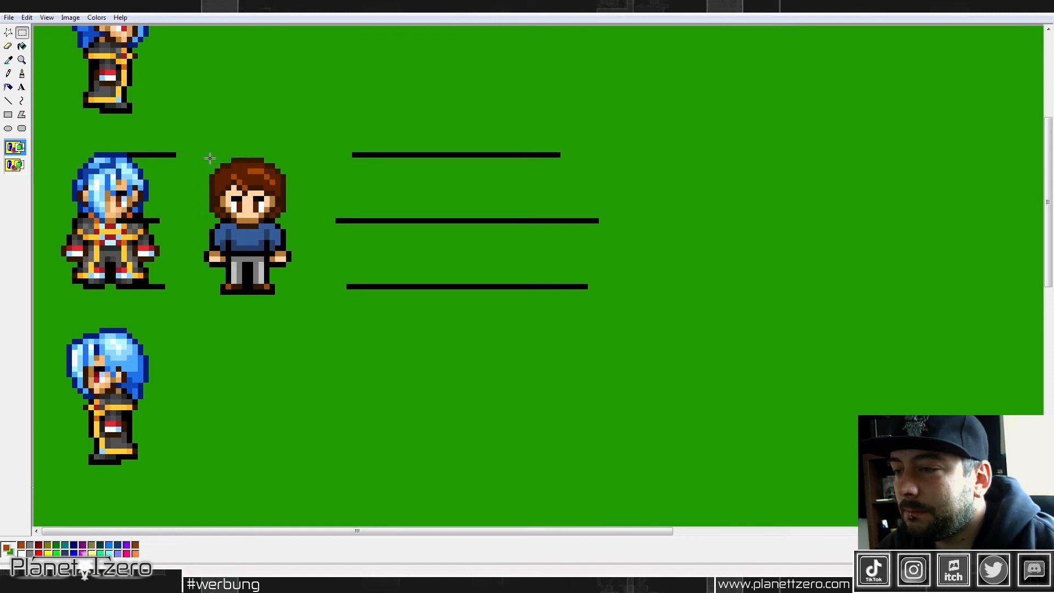
pyautogui.moveTo(204, 157); pyautogui.dragTo(293, 295)
pyautogui.rightClick(266, 197)
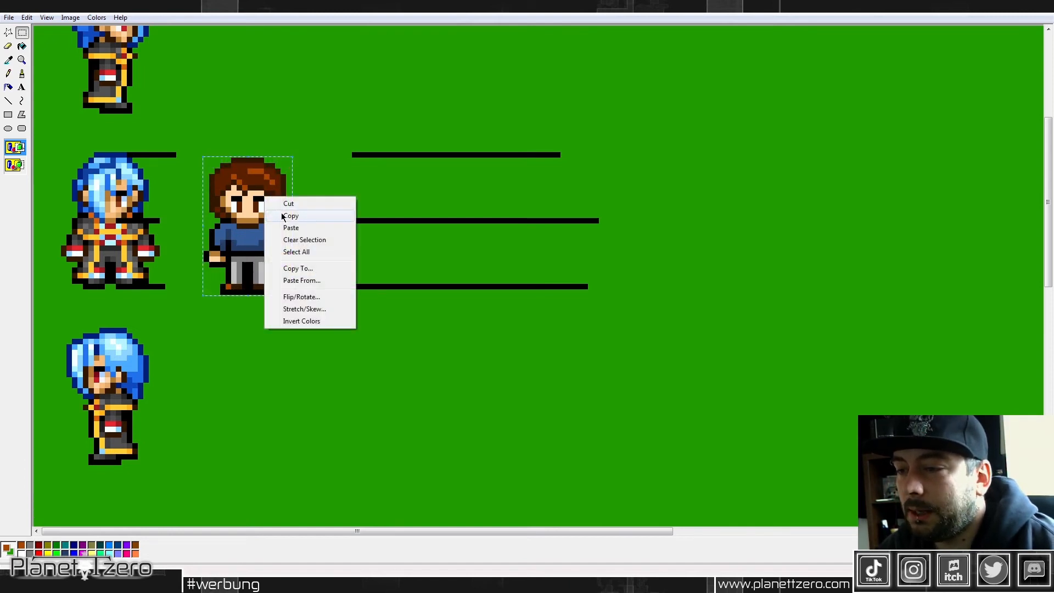
pyautogui.click(282, 217)
pyautogui.scroll(3, 245, 159)
pyautogui.rightClick(245, 154)
pyautogui.click(274, 183)
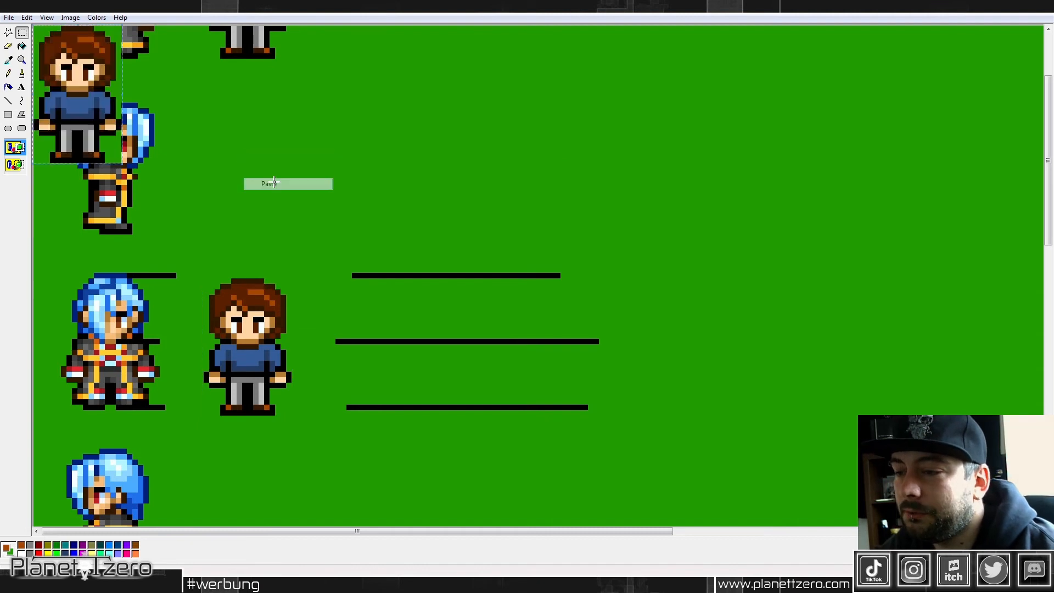
pyautogui.moveTo(72, 66); pyautogui.dragTo(247, 137)
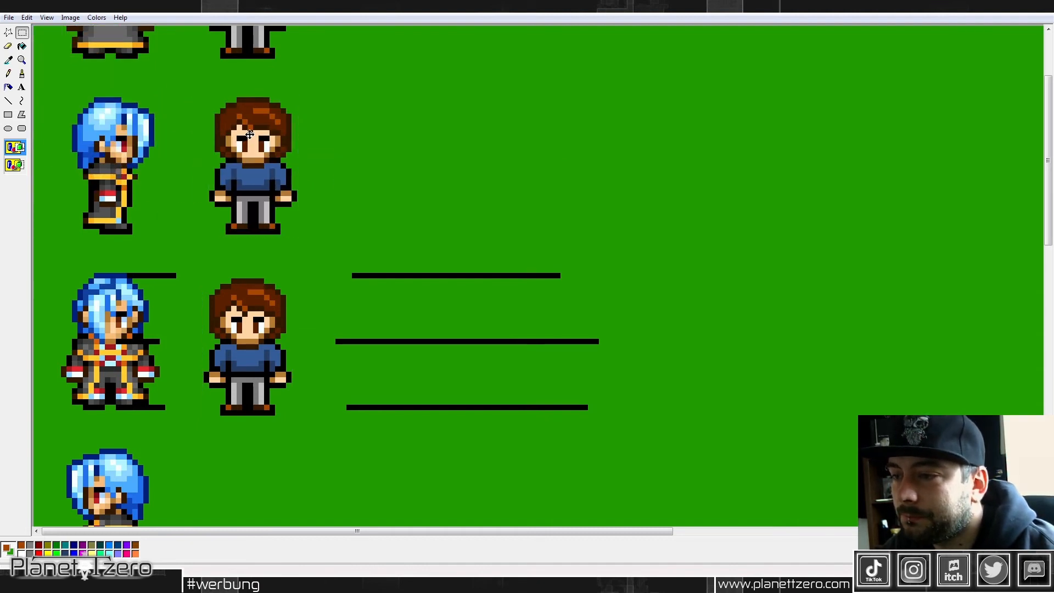
pyautogui.moveTo(320, 257); pyautogui.dragTo(99, 233)
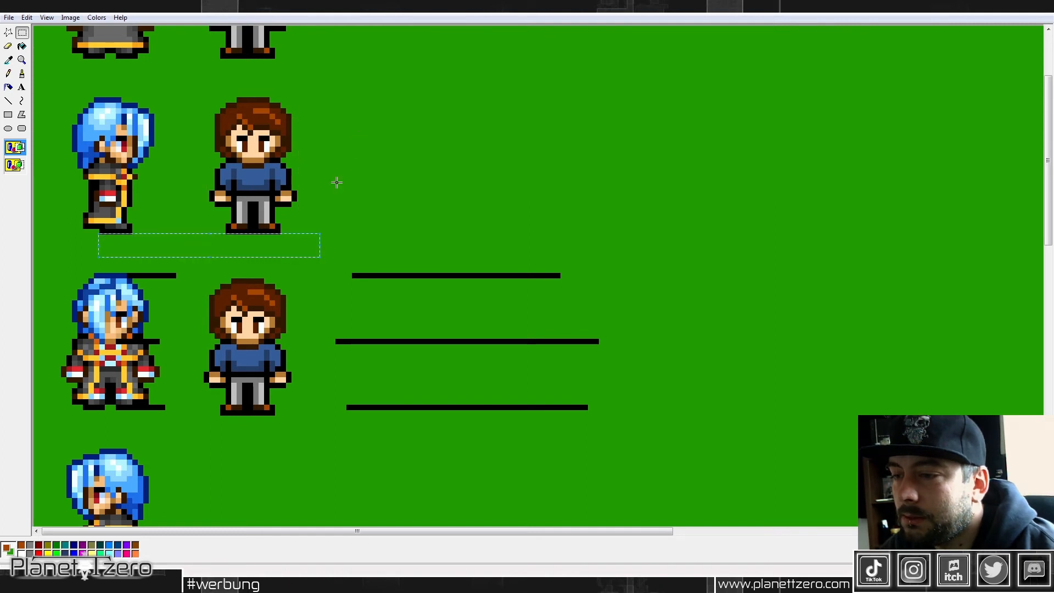
pyautogui.click(408, 159)
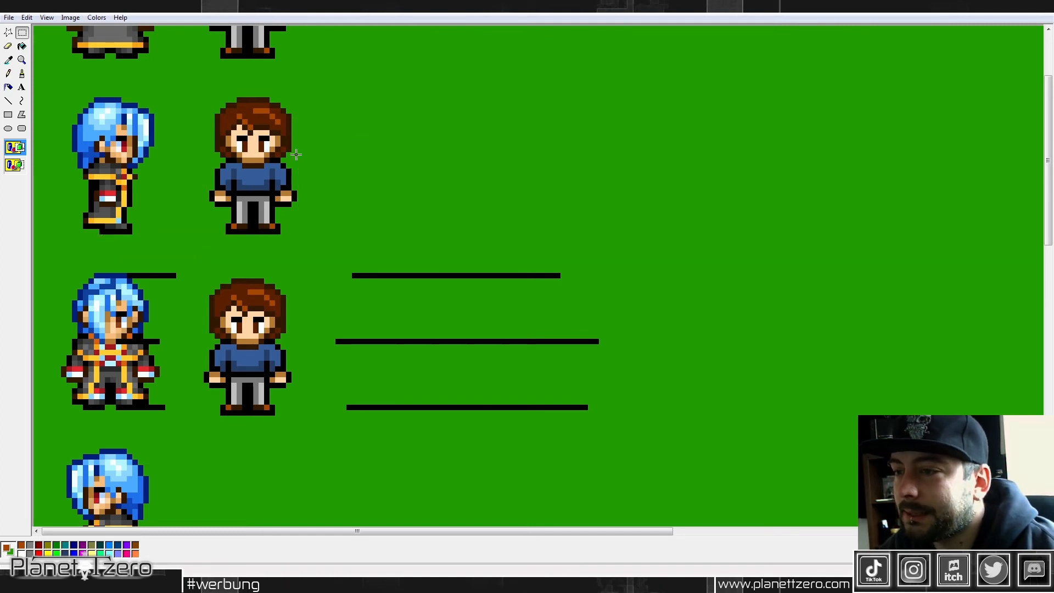
# Step: Copy one eye from the duplicate's face and place it on the empty green area beside the duplicate at eye height
pyautogui.moveTo(261, 137); pyautogui.dragTo(267, 149)
pyautogui.hotkey('ctrl', 'c')
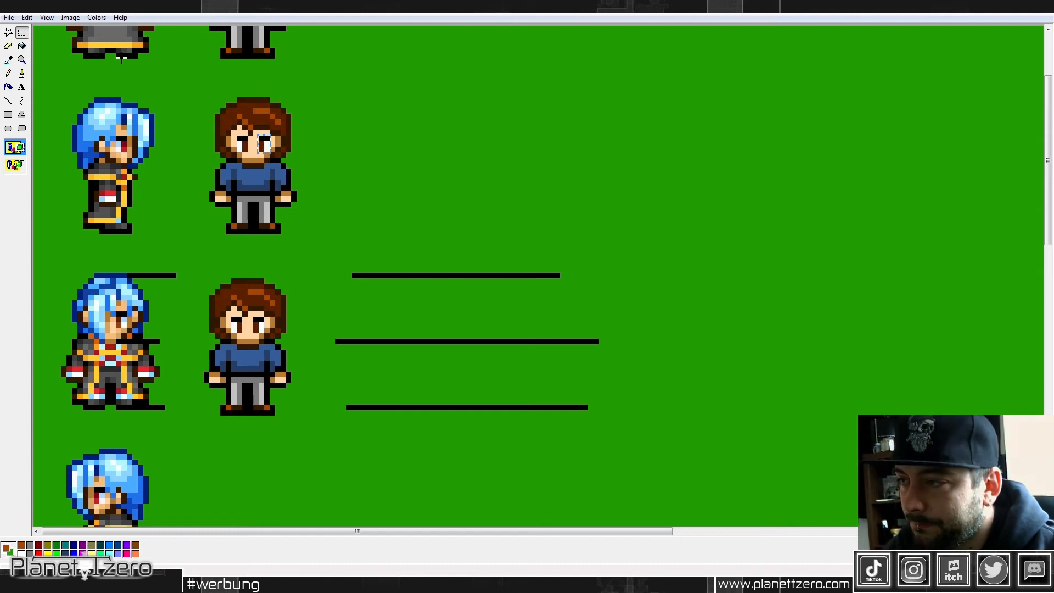
pyautogui.hotkey('ctrl', 'v')
pyautogui.moveTo(41, 34); pyautogui.dragTo(347, 144)
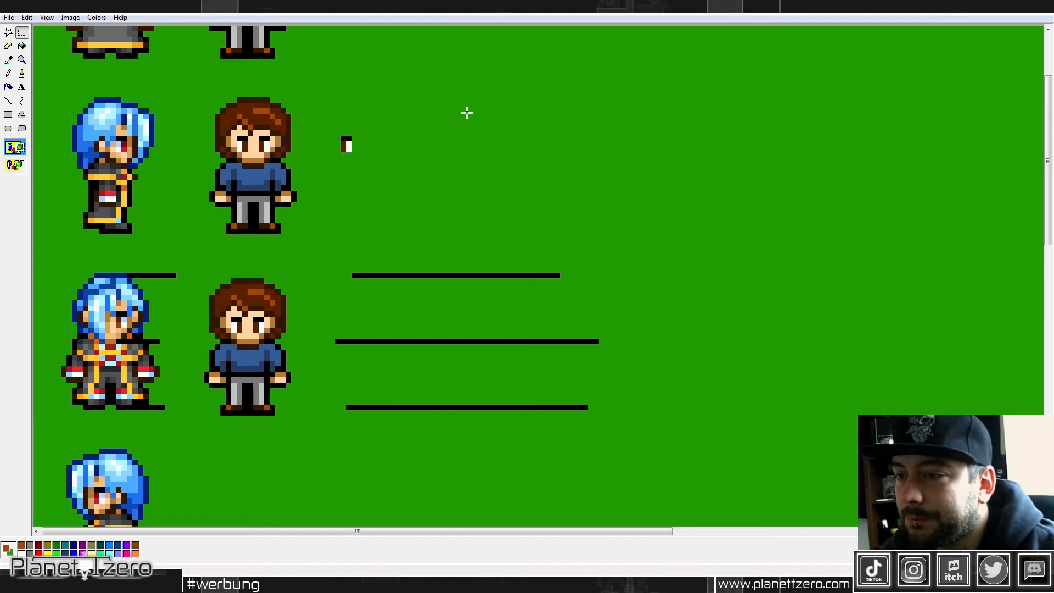
# Step: Draw the chin, jaw and front face outline of a side view around the copied eye in dark brown
pyautogui.click(9, 60)
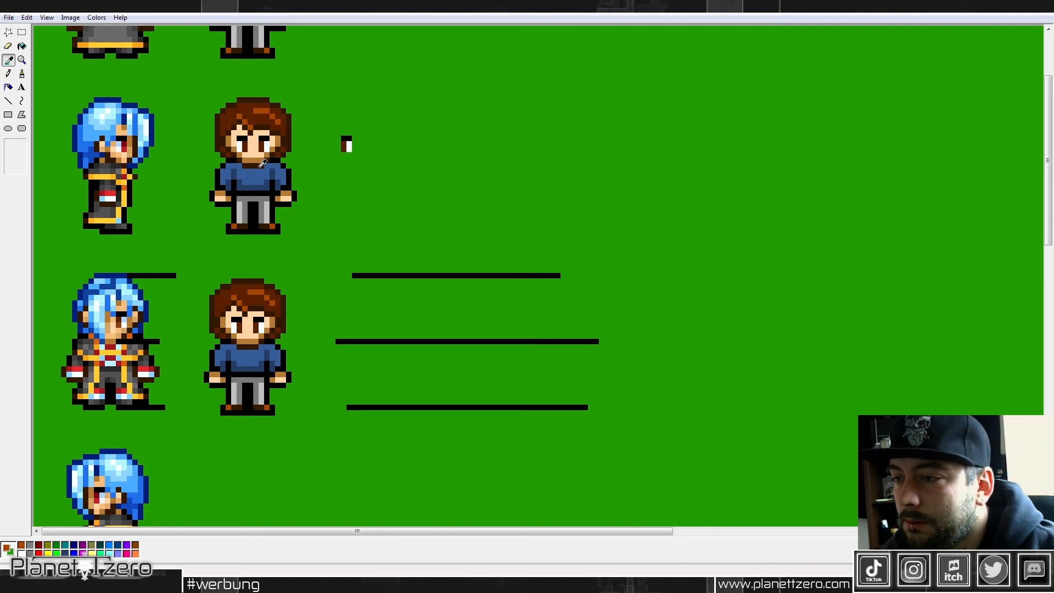
pyautogui.click(262, 163)
pyautogui.moveTo(266, 165); pyautogui.dragTo(351, 164)
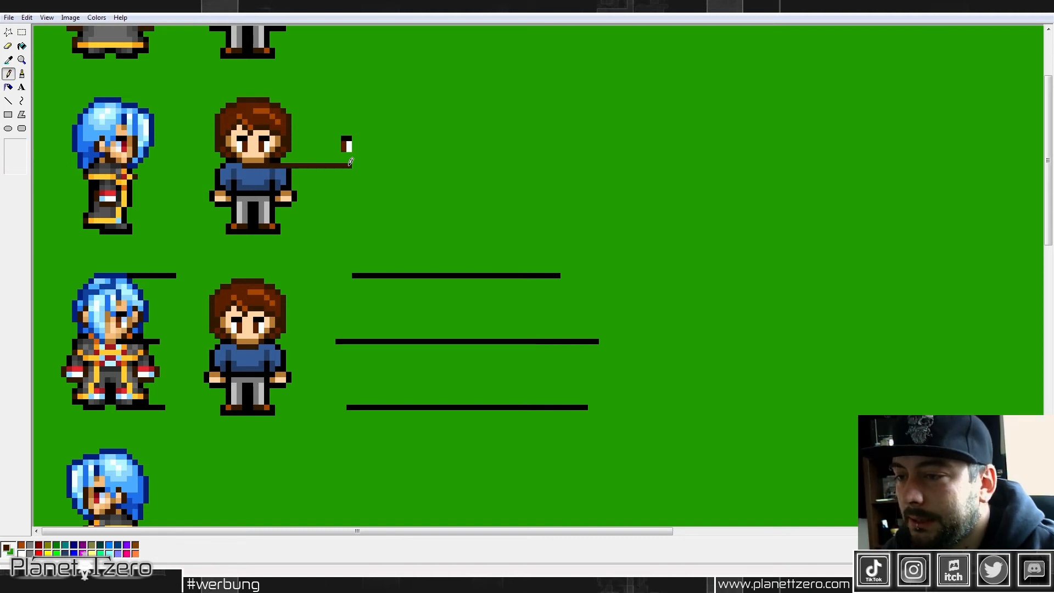
pyautogui.hotkey('ctrl', 'z')
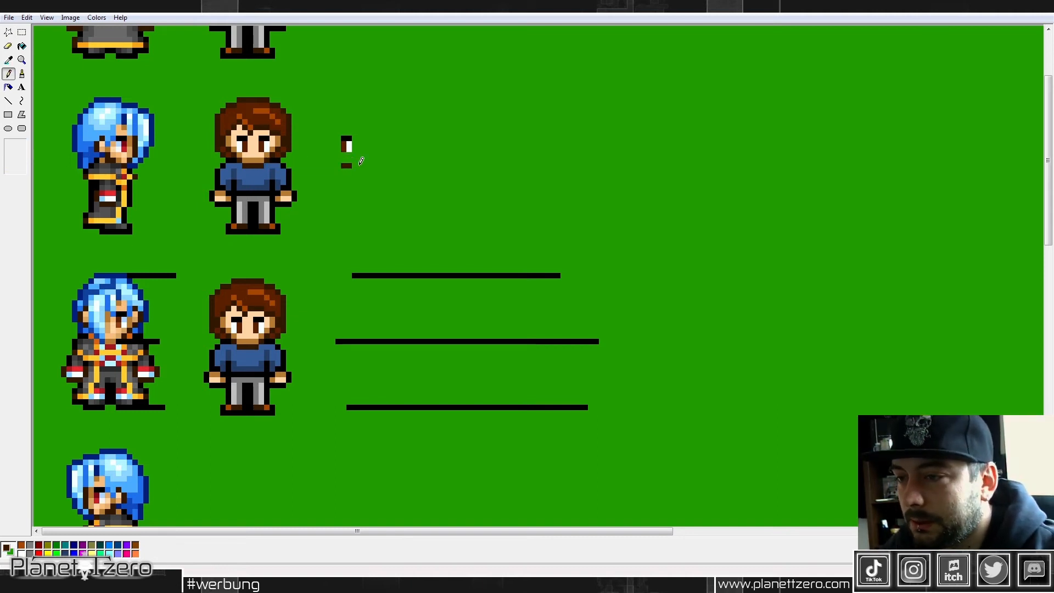
pyautogui.moveTo(357, 165); pyautogui.dragTo(363, 165)
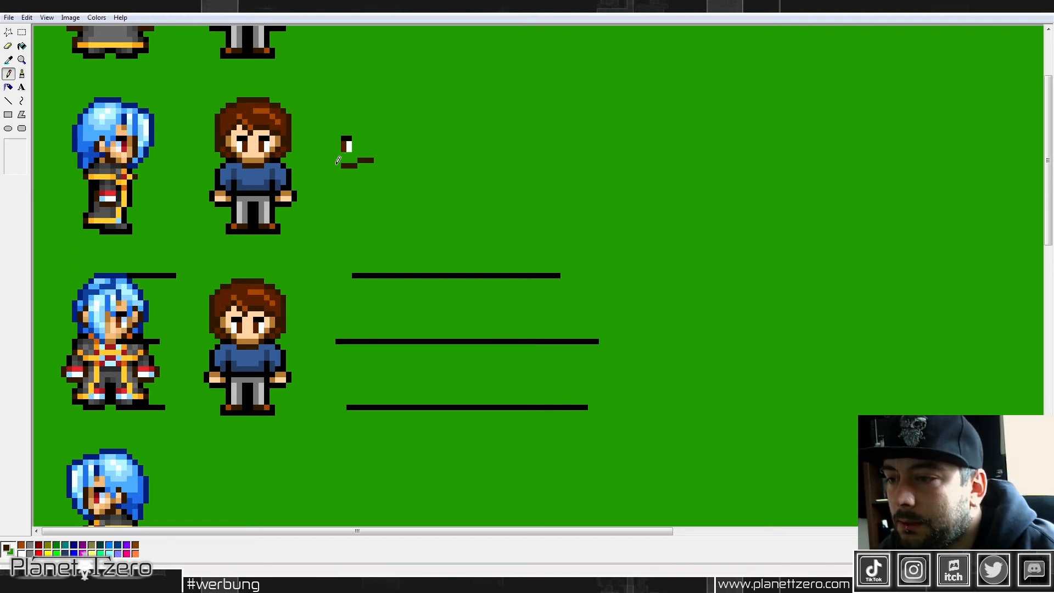
pyautogui.moveTo(333, 153); pyautogui.dragTo(334, 141)
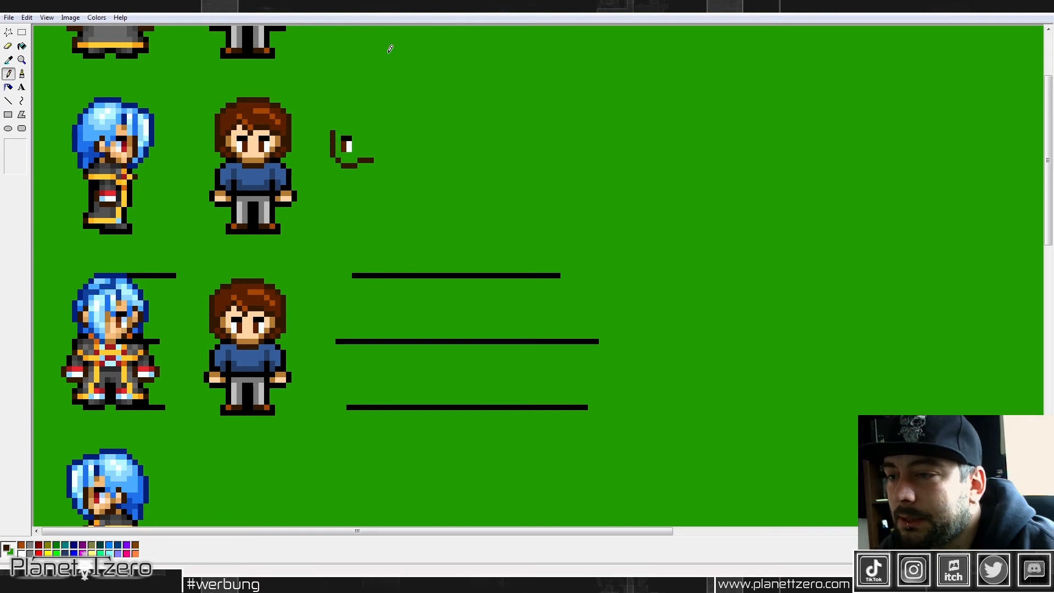
# Step: Paint the inside of the side-view face around the eye with the light skin color from the duplicate's face
pyautogui.click(8, 59)
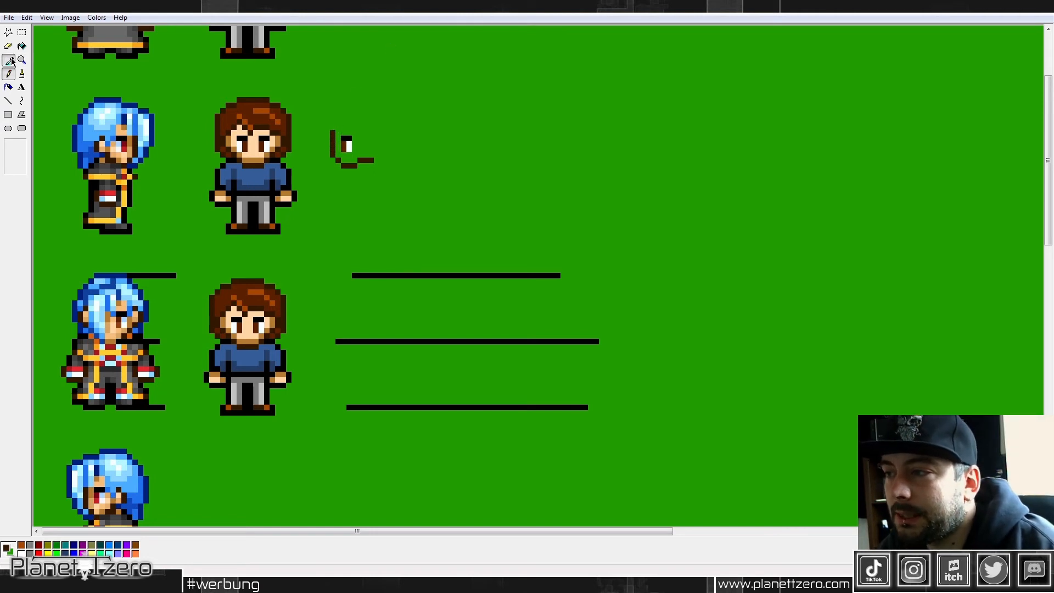
pyautogui.click(251, 151)
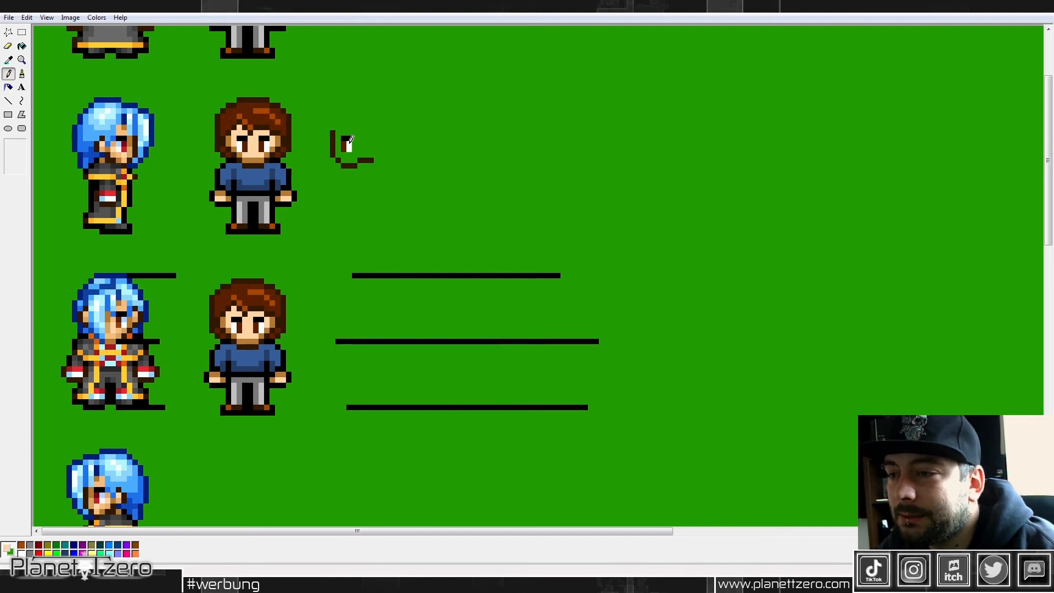
pyautogui.moveTo(340, 129)
pyautogui.mouseDown()
pyautogui.moveTo(347, 159)
pyautogui.moveTo(357, 142)
pyautogui.moveTo(370, 150)
pyautogui.moveTo(372, 133)
pyautogui.mouseUp()
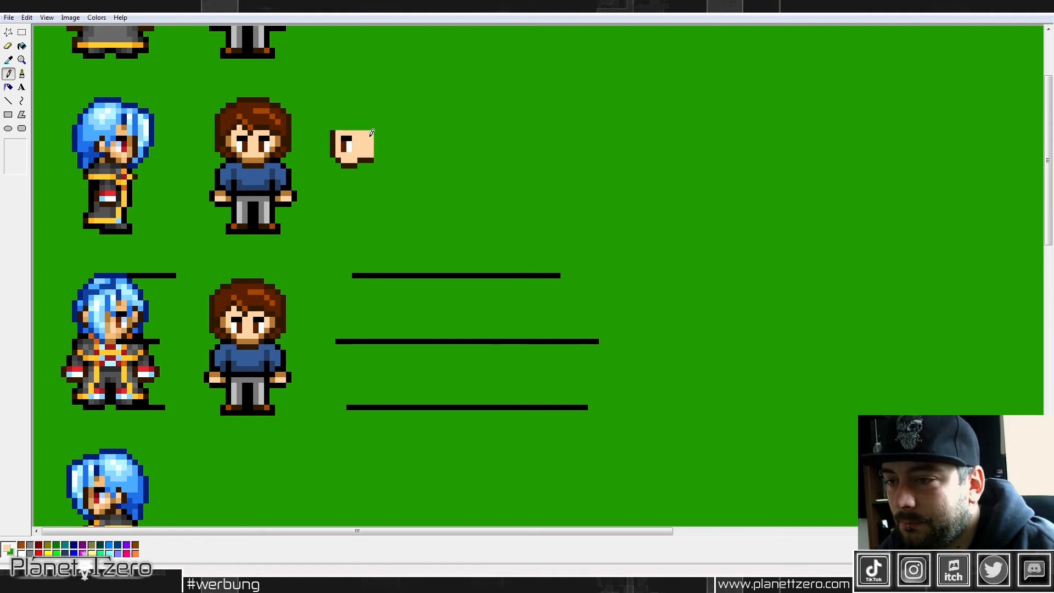
pyautogui.click(9, 60)
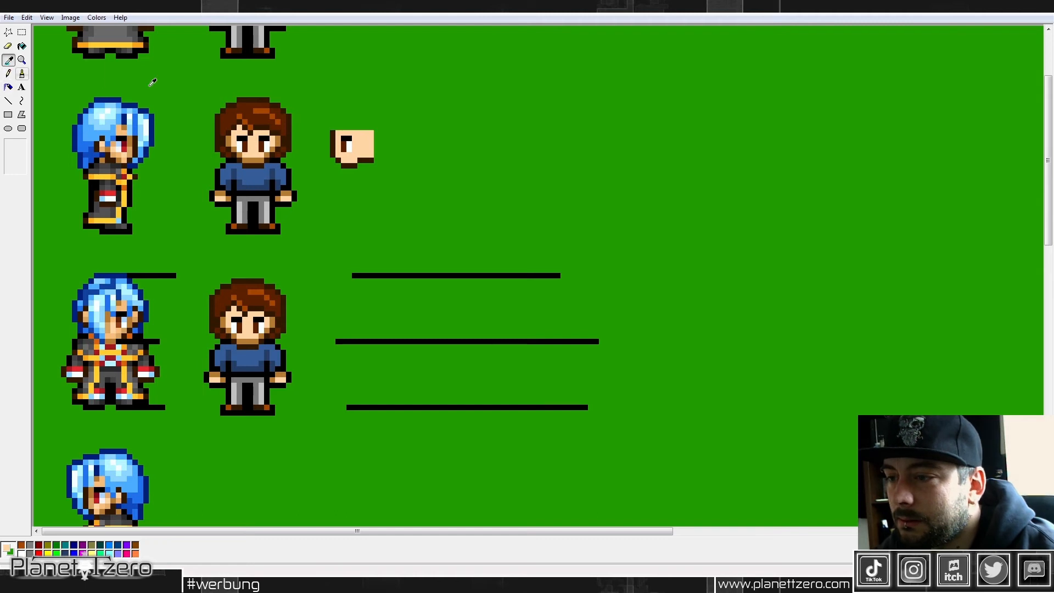
# Step: Copy the duplicate's arm with its sleeve and hand and place it below the back of the side-view jaw
pyautogui.click(23, 33)
pyautogui.moveTo(274, 157); pyautogui.dragTo(298, 208)
pyautogui.hotkey('ctrl', 'c')
pyautogui.hotkey('ctrl', 'v')
pyautogui.moveTo(50, 45); pyautogui.dragTo(390, 175)
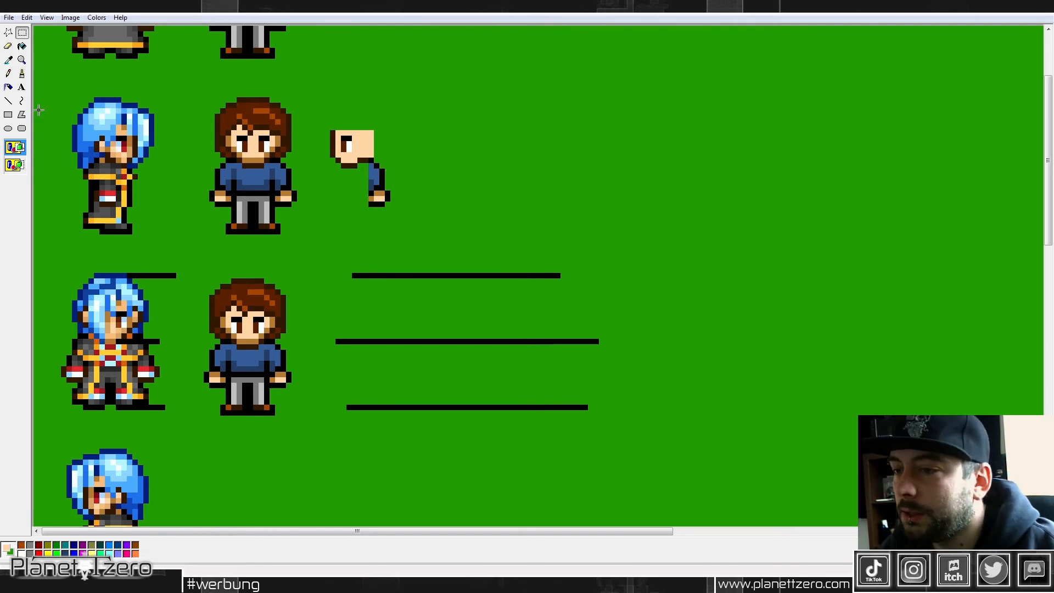
# Step: Draw the side view's torso outline in black between the chin and the copied arm, matching the duplicate's waist height
pyautogui.click(9, 73)
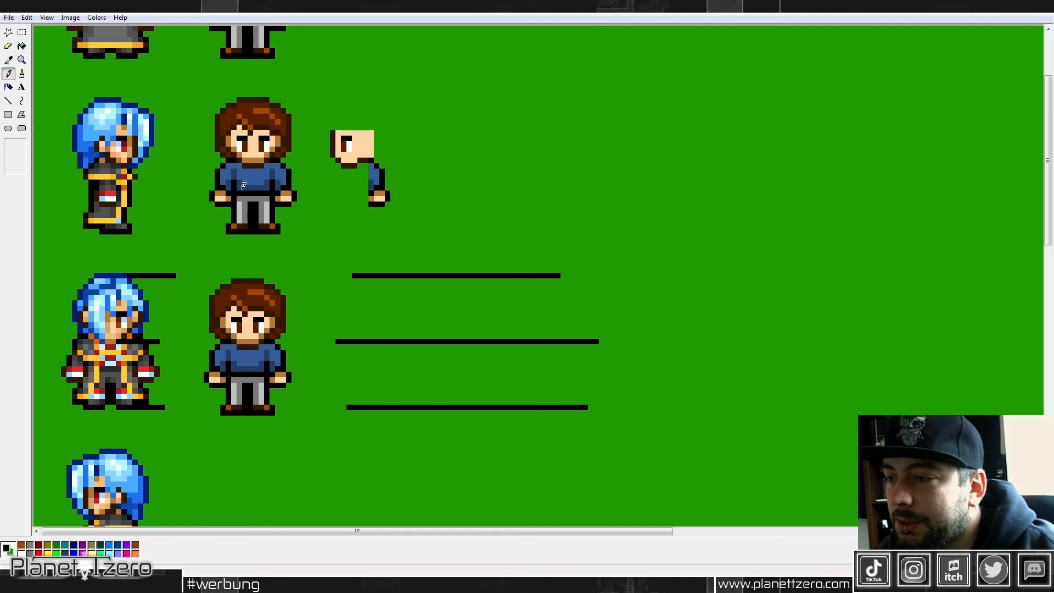
pyautogui.moveTo(344, 168)
pyautogui.mouseDown()
pyautogui.moveTo(345, 200)
pyautogui.moveTo(369, 199)
pyautogui.mouseUp()
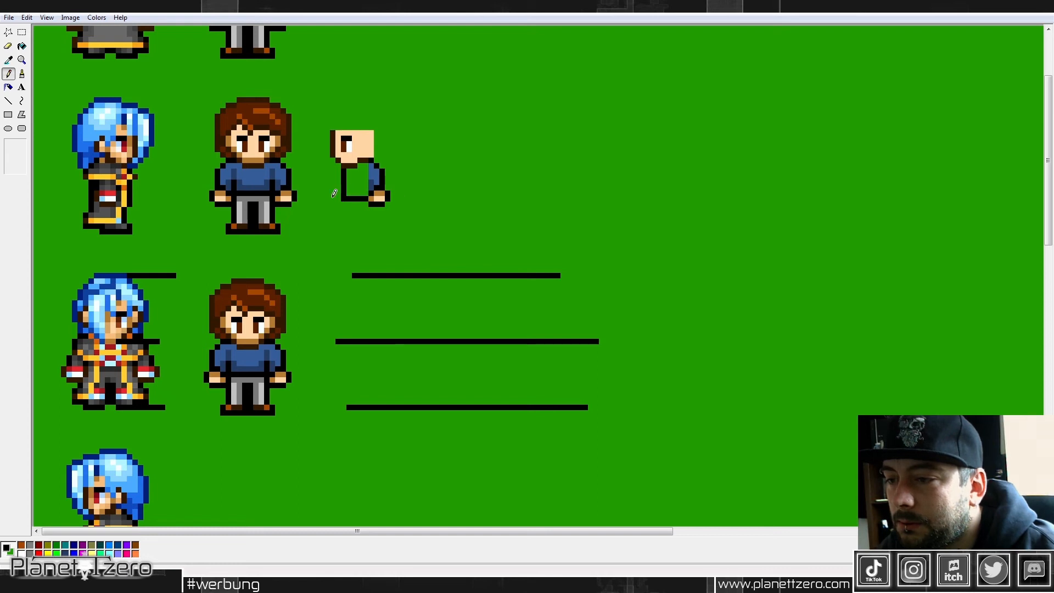
pyautogui.moveTo(292, 192); pyautogui.dragTo(355, 195)
pyautogui.hotkey('ctrl', 'z')
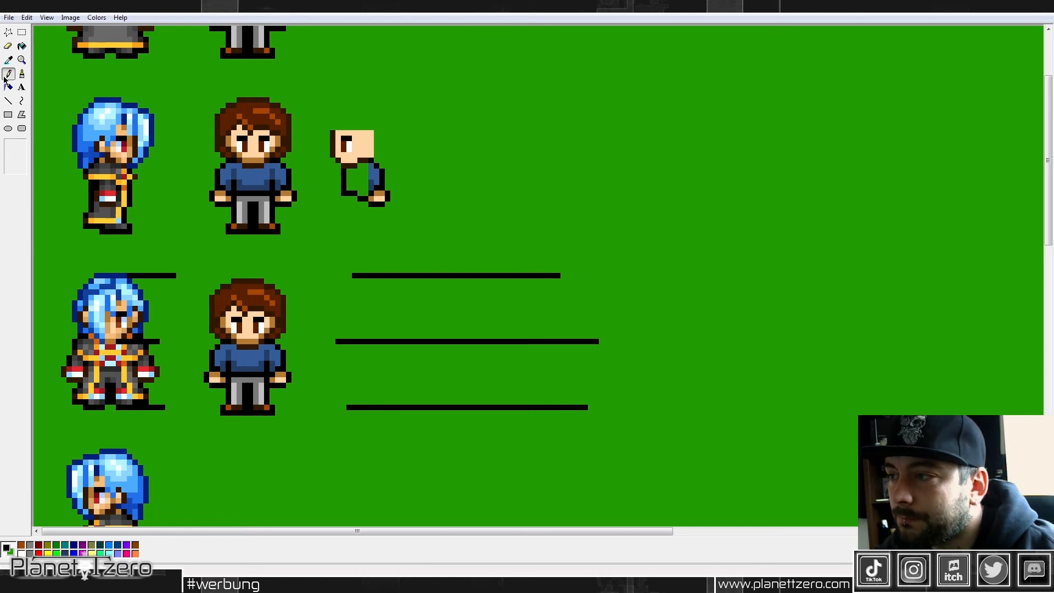
# Step: Fill the side view's torso with the blue of the duplicate's sweater
pyautogui.click(8, 59)
pyautogui.click(261, 179)
pyautogui.click(22, 47)
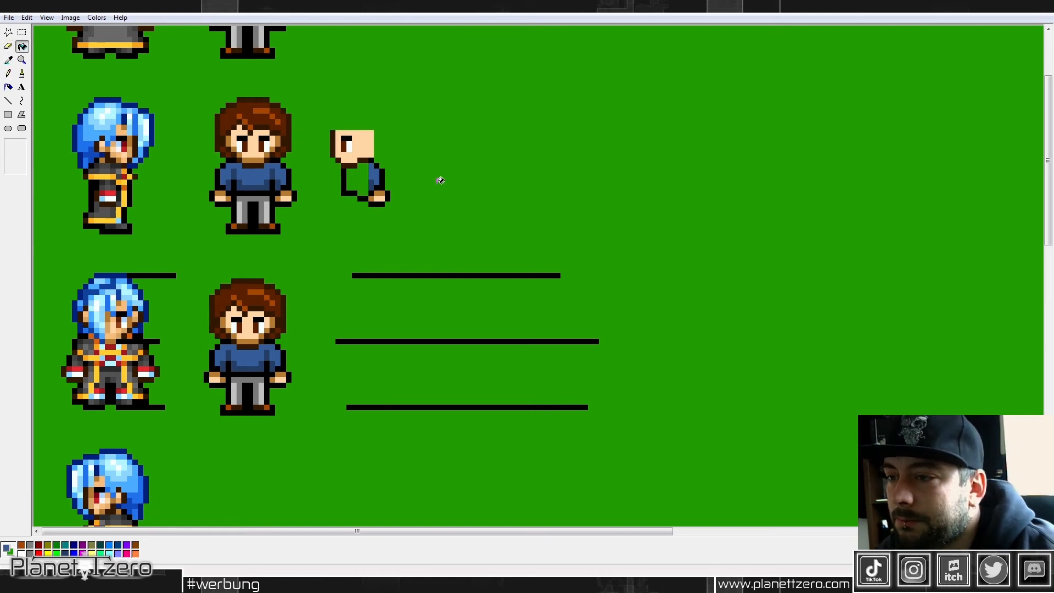
pyautogui.click(362, 180)
pyautogui.click(8, 59)
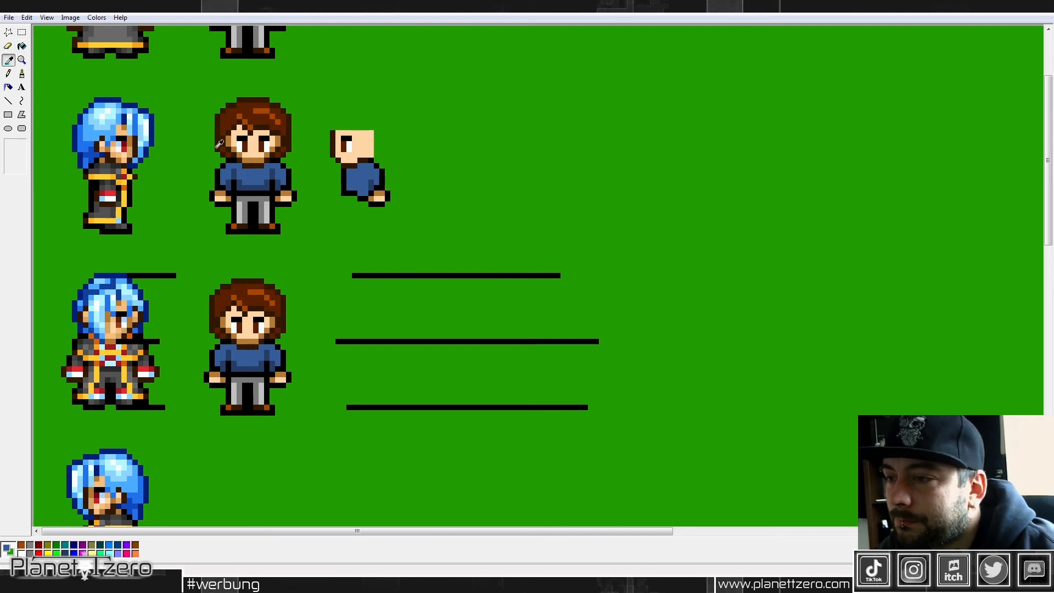
# Step: Draw black pixels along the inner edge of the side view's arm to separate it from the torso
pyautogui.click(277, 188)
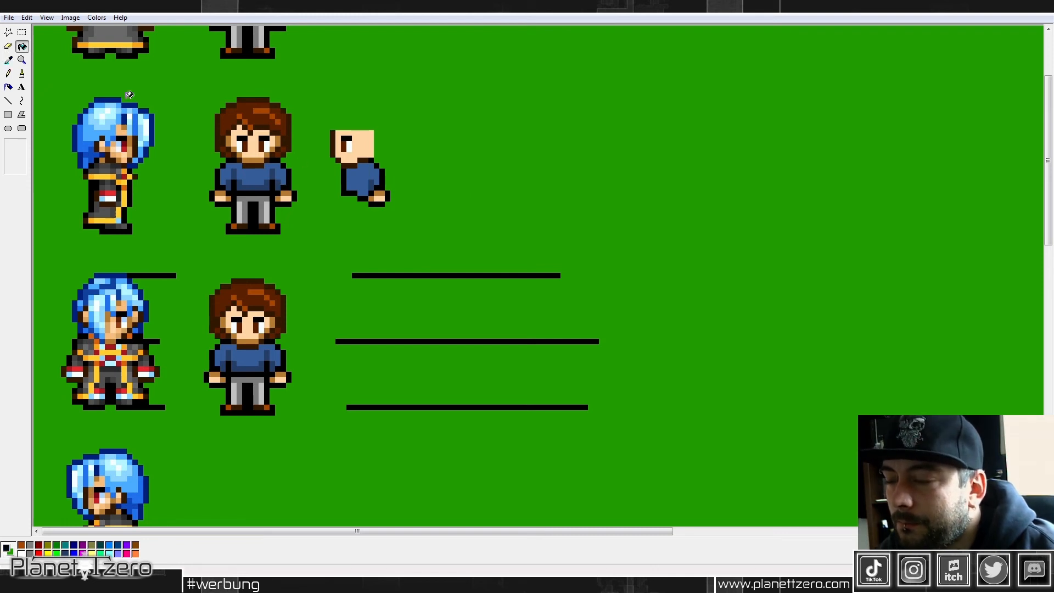
pyautogui.click(9, 73)
pyautogui.moveTo(371, 189); pyautogui.dragTo(371, 182)
pyautogui.click(367, 177)
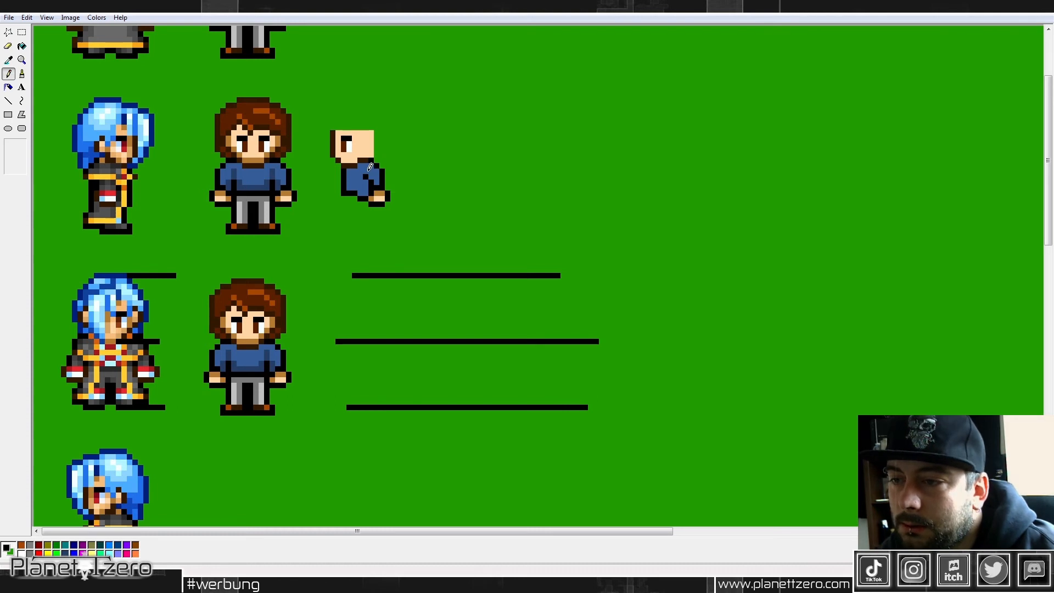
pyautogui.click(8, 59)
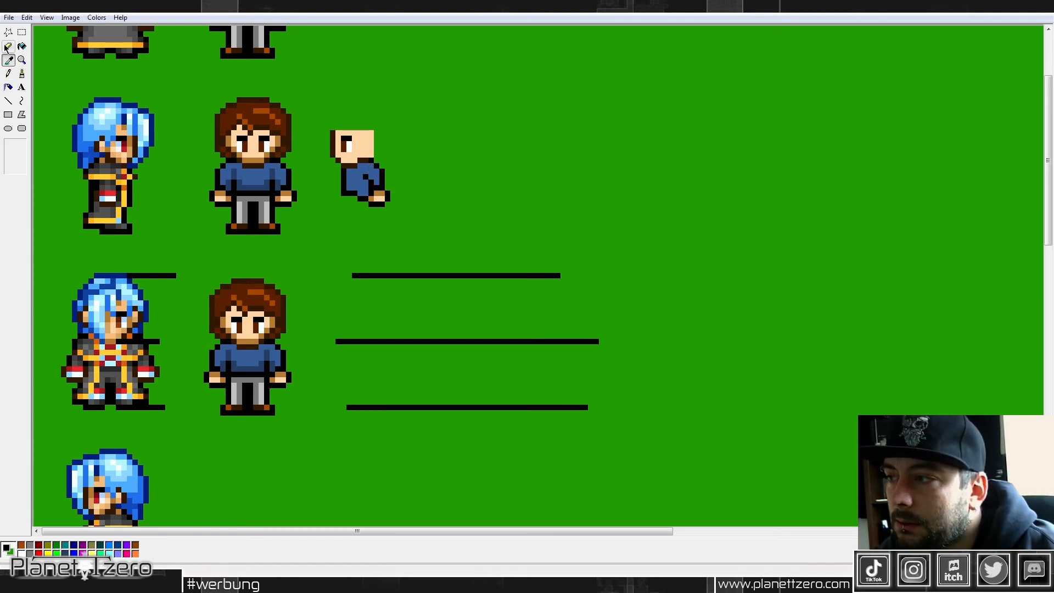
# Step: Copy one leg with its shoe from the duplicate and place it under the front of the side view's torso
pyautogui.click(22, 32)
pyautogui.moveTo(226, 196); pyautogui.dragTo(254, 235)
pyautogui.hotkey('ctrl', 'c')
pyautogui.hotkey('ctrl', 'v')
pyautogui.moveTo(47, 46); pyautogui.dragTo(349, 214)
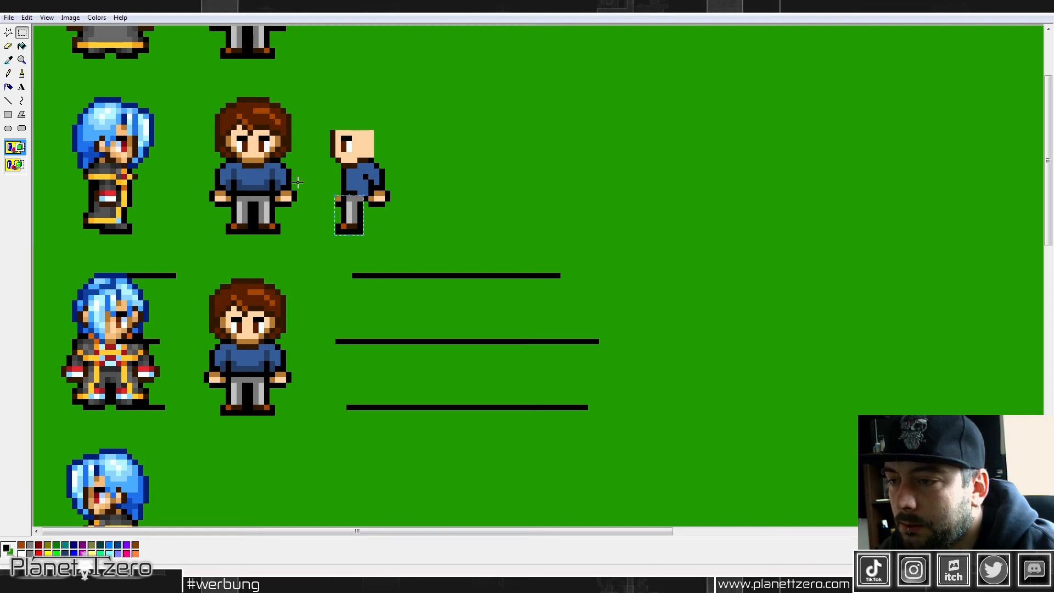
pyautogui.click(8, 73)
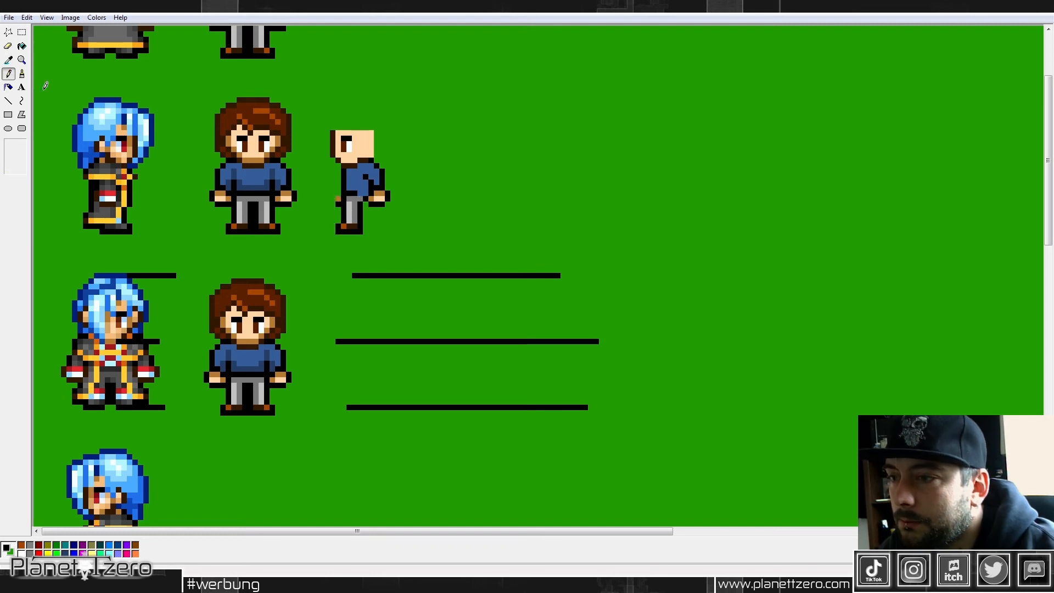
# Step: Copy the side view's leg and place it transparently as a second leg directly behind the first
pyautogui.click(22, 32)
pyautogui.moveTo(331, 197); pyautogui.dragTo(363, 232)
pyautogui.hotkey('ctrl', 'c')
pyautogui.hotkey('ctrl', 'v')
pyautogui.moveTo(54, 50); pyautogui.dragTo(365, 215)
pyautogui.click(14, 165)
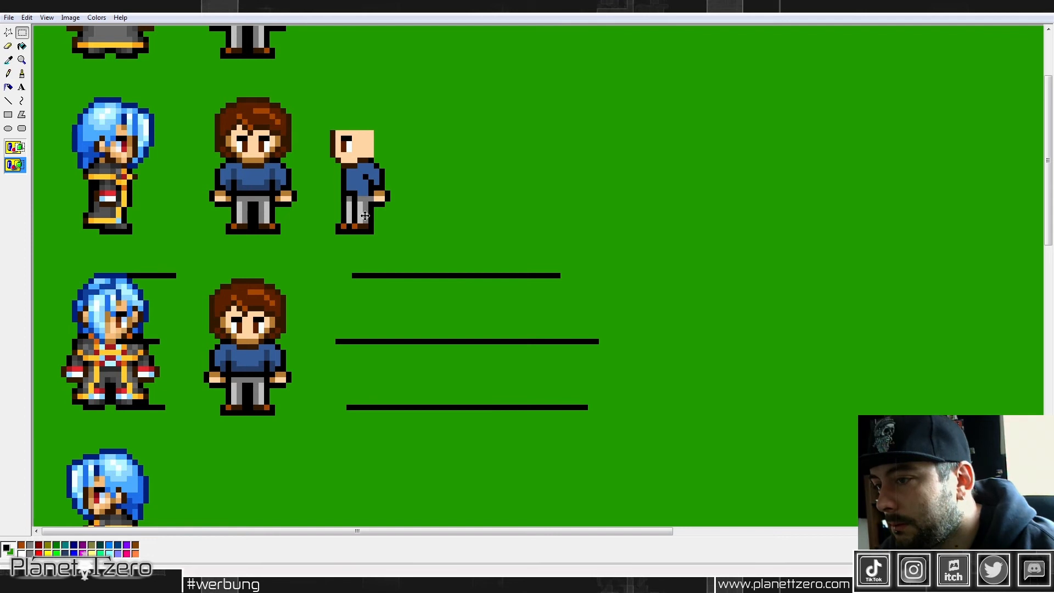
# Step: Touch up the joint between the side view's torso, hand and legs with sweater blue and black
pyautogui.click(8, 73)
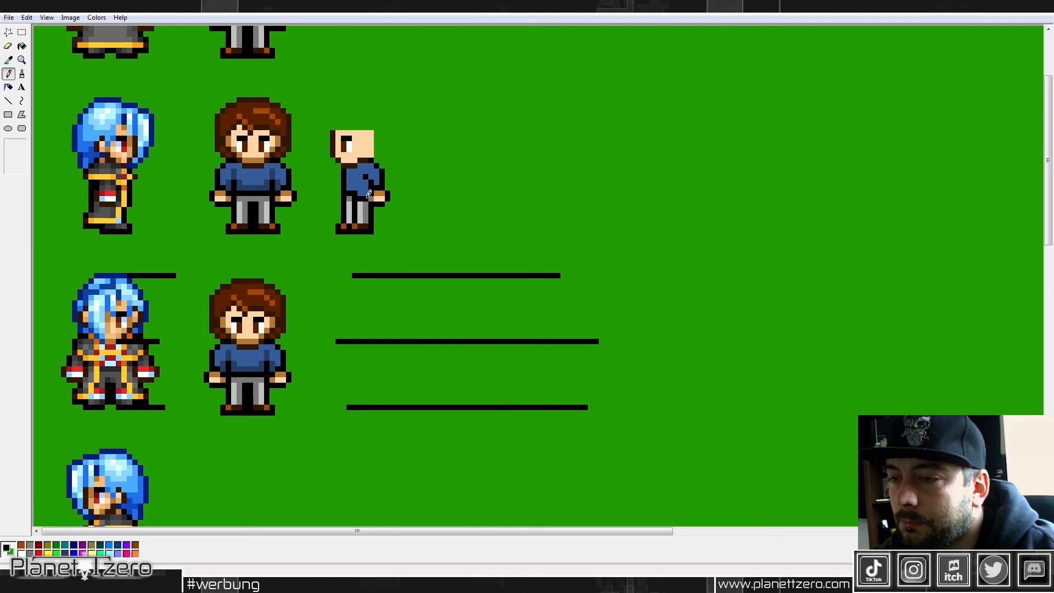
pyautogui.click(8, 59)
pyautogui.click(360, 185)
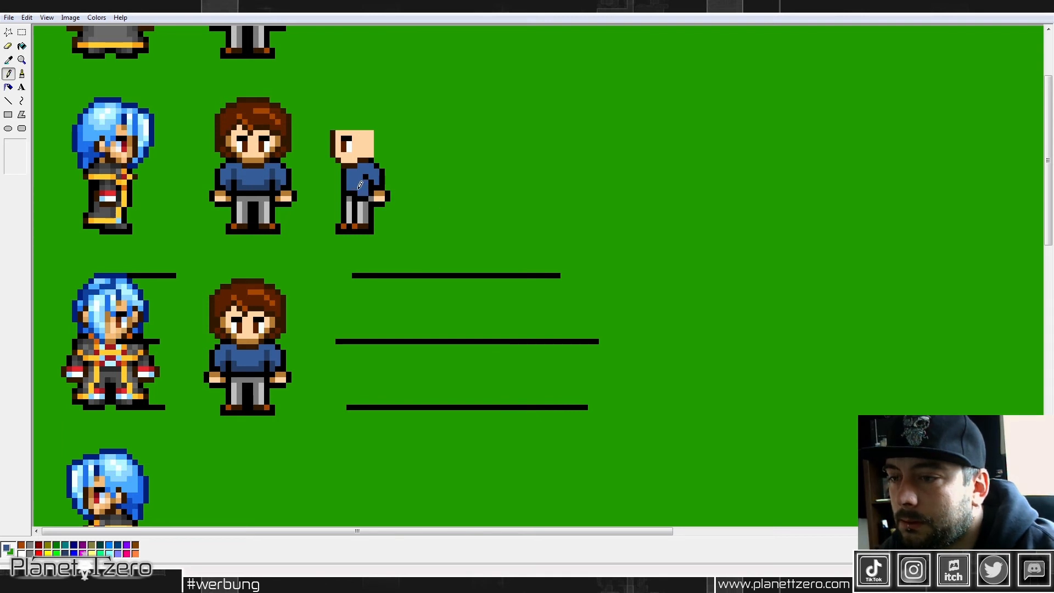
pyautogui.click(8, 59)
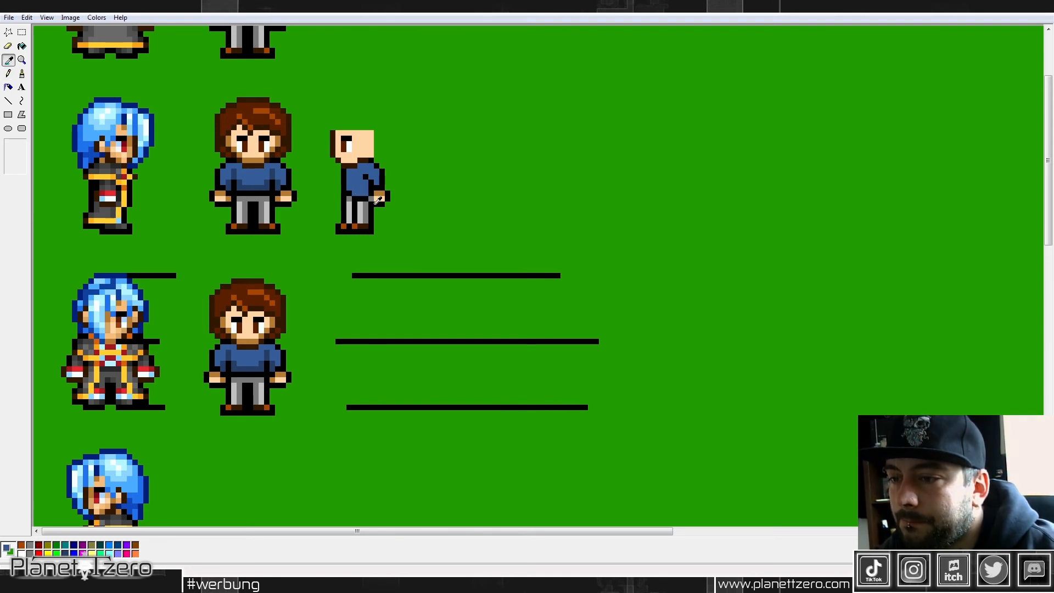
pyautogui.click(378, 201)
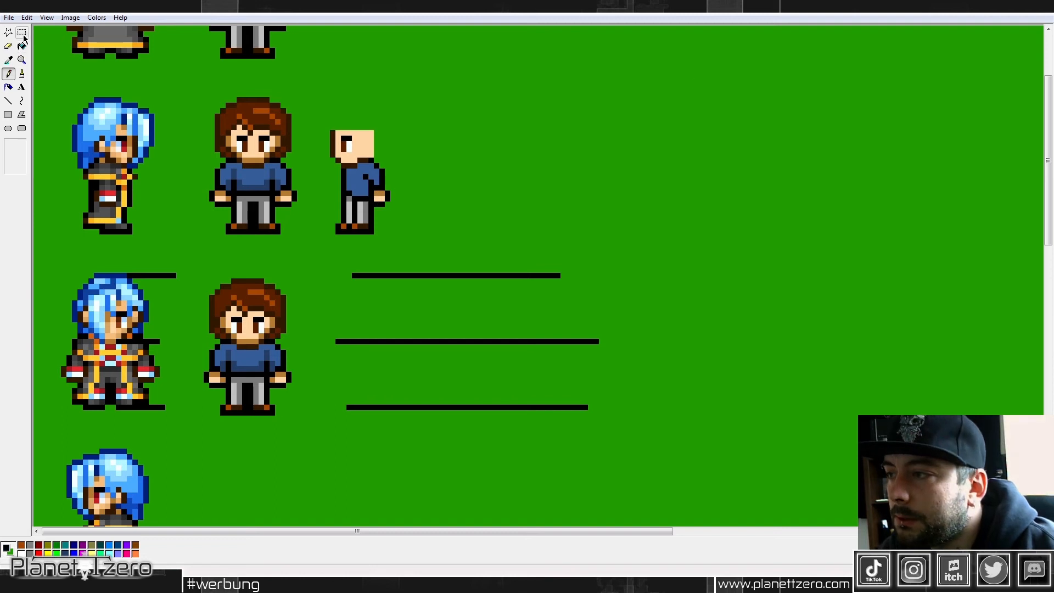
# Step: Draw the side view's hair top level with the duplicate's in dark brown, plus the hairline around the face and the nape
pyautogui.click(8, 60)
pyautogui.click(271, 99)
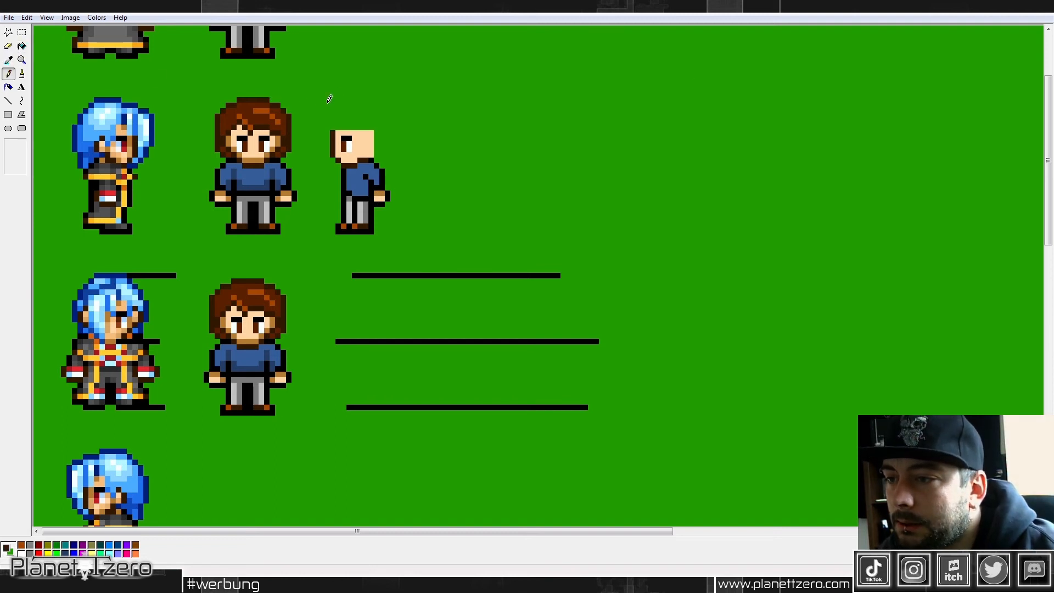
pyautogui.moveTo(331, 99)
pyautogui.mouseDown()
pyautogui.moveTo(379, 100)
pyautogui.moveTo(284, 98)
pyautogui.moveTo(382, 93)
pyautogui.mouseUp()
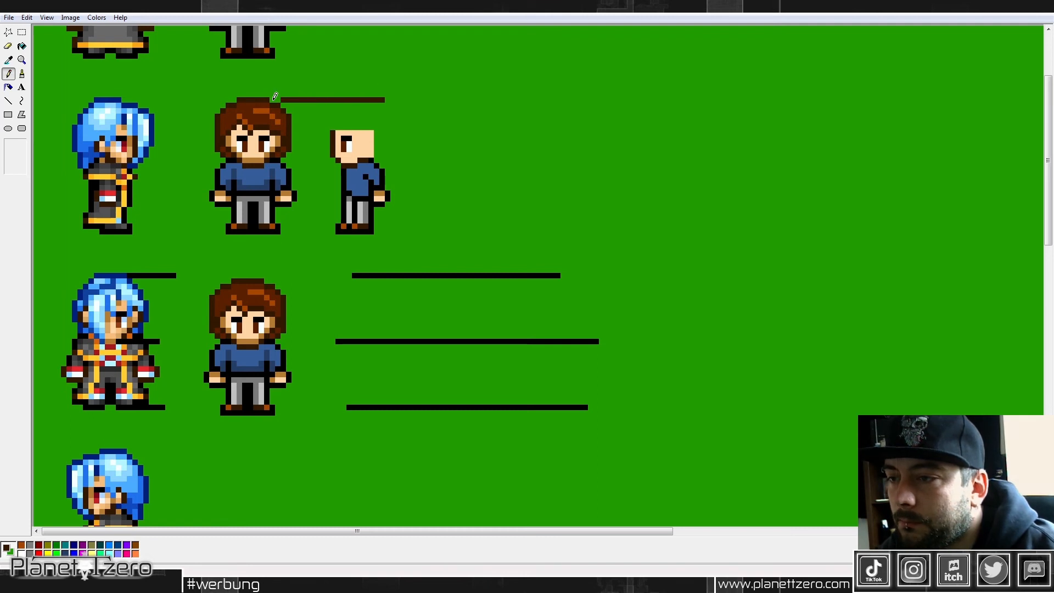
pyautogui.moveTo(276, 96); pyautogui.dragTo(346, 99)
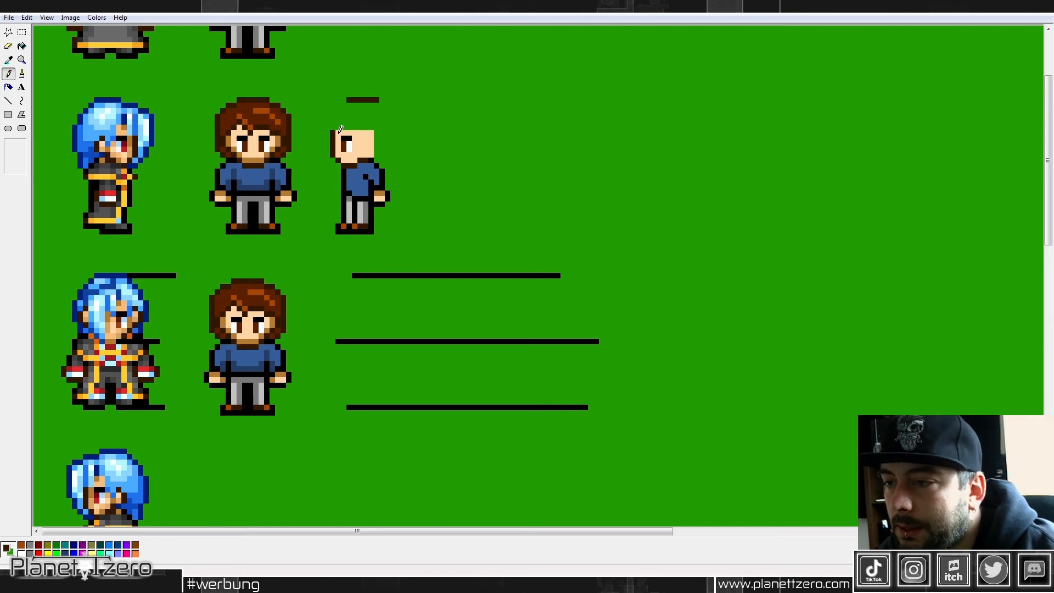
pyautogui.moveTo(343, 127)
pyautogui.mouseDown()
pyautogui.moveTo(370, 129)
pyautogui.moveTo(357, 131)
pyautogui.moveTo(375, 158)
pyautogui.mouseUp()
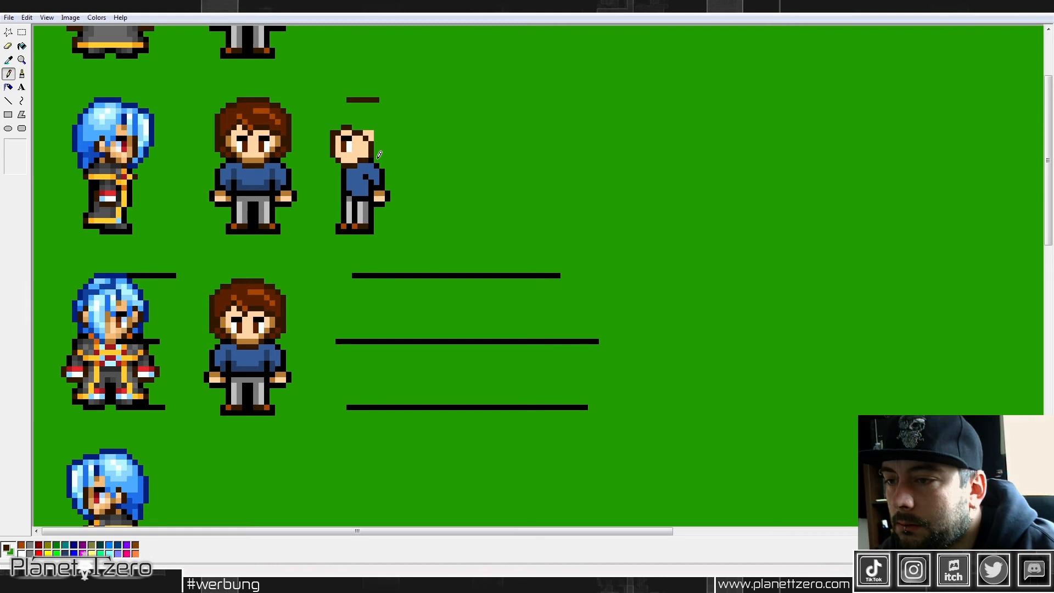
pyautogui.moveTo(386, 148); pyautogui.dragTo(394, 136)
# Step: Close the side-view hair outline in dark brown along the back of the head and above the forehead
pyautogui.click(22, 32)
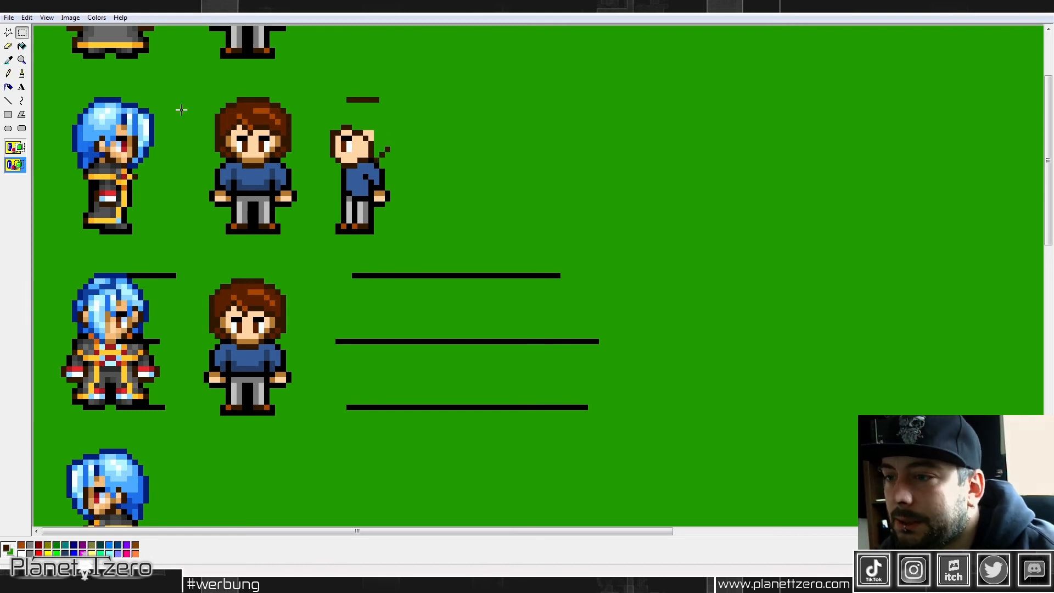
pyautogui.moveTo(457, 203); pyautogui.dragTo(181, 168)
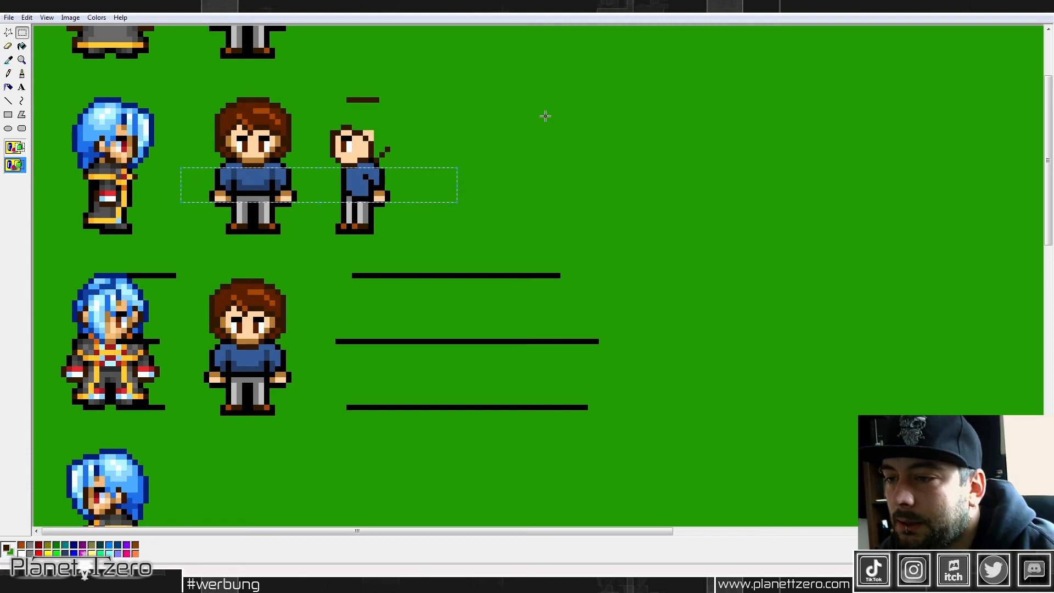
pyautogui.click(8, 73)
pyautogui.moveTo(389, 147); pyautogui.dragTo(387, 101)
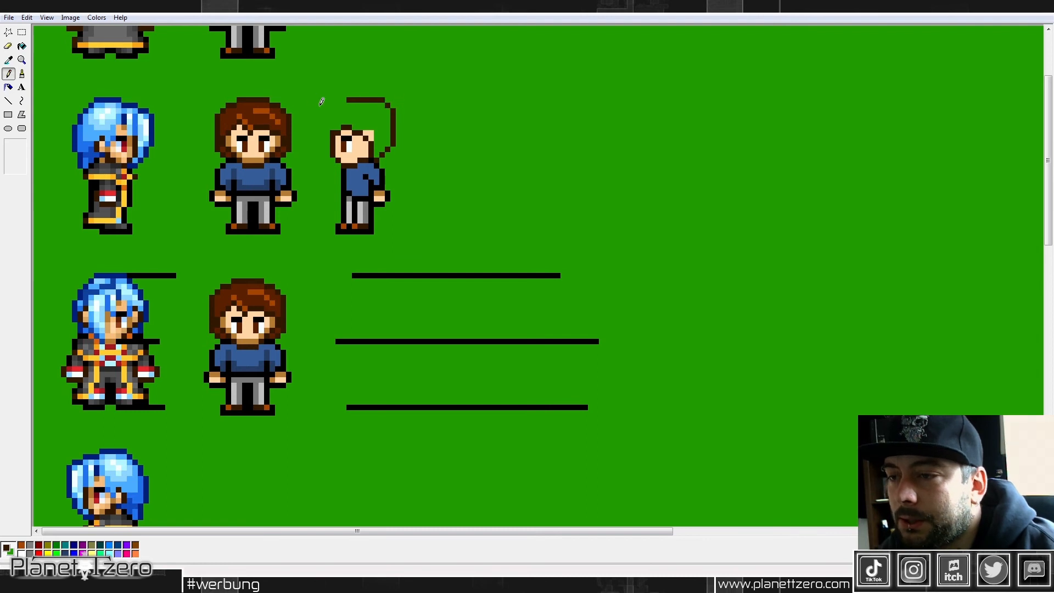
pyautogui.moveTo(337, 124); pyautogui.dragTo(336, 112)
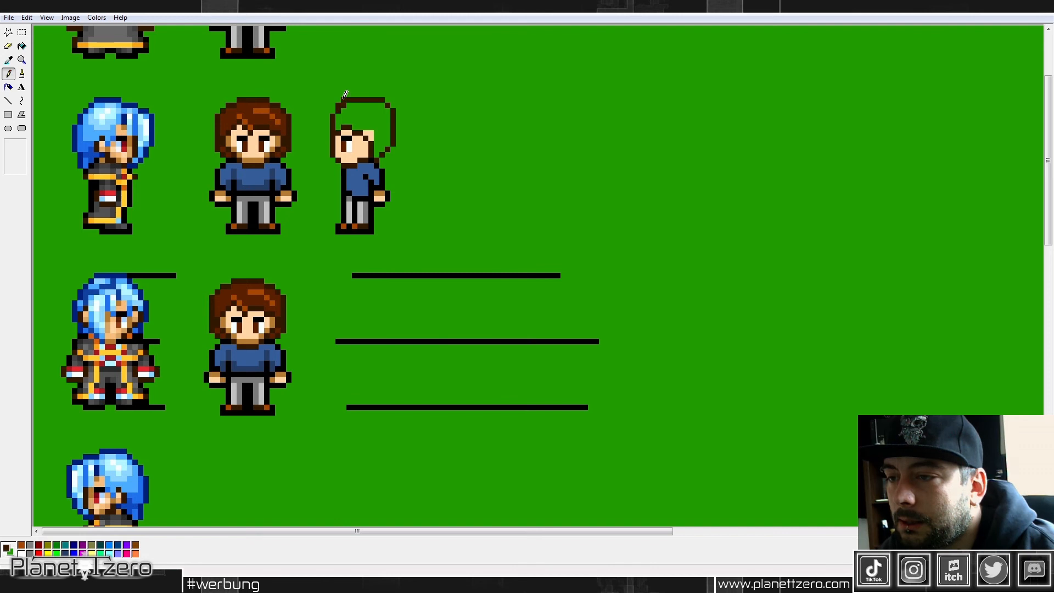
pyautogui.moveTo(338, 110); pyautogui.dragTo(334, 111)
pyautogui.click(339, 100)
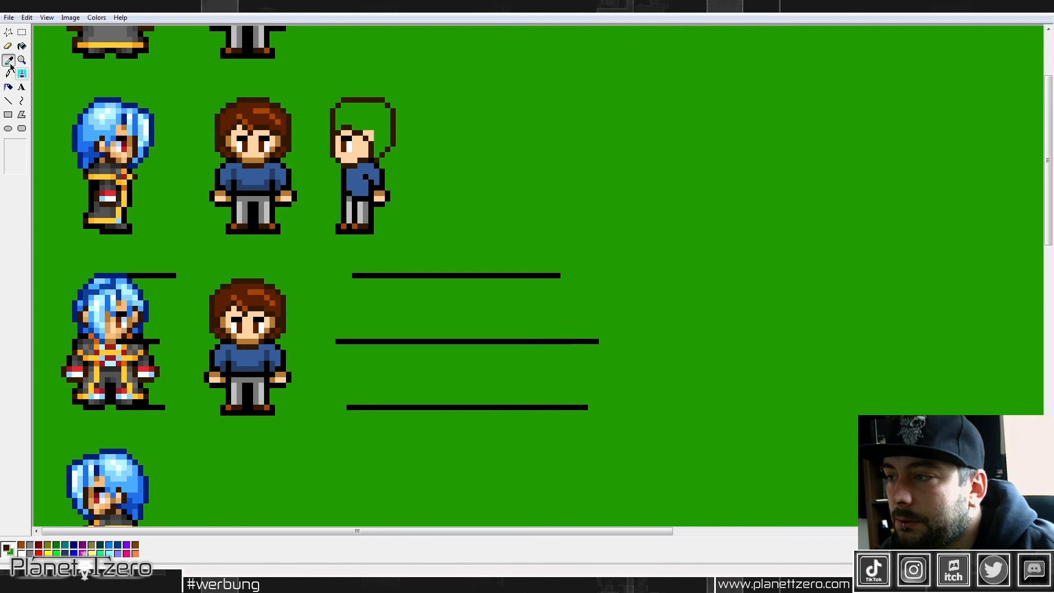
# Step: Fill the side view's hair with the duplicate's reddish brown
pyautogui.click(22, 46)
pyautogui.click(389, 116)
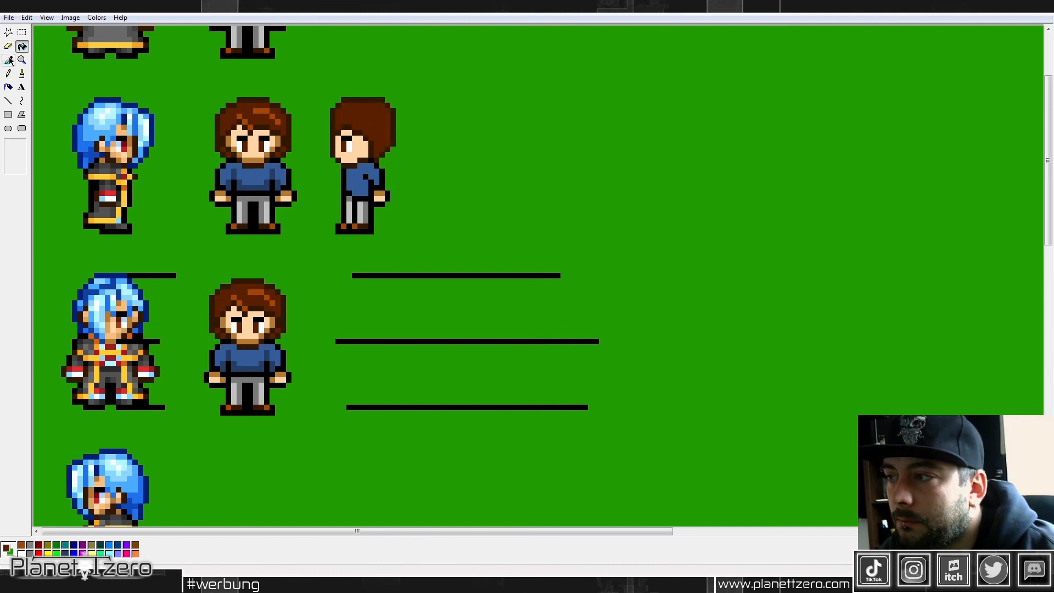
pyautogui.click(22, 32)
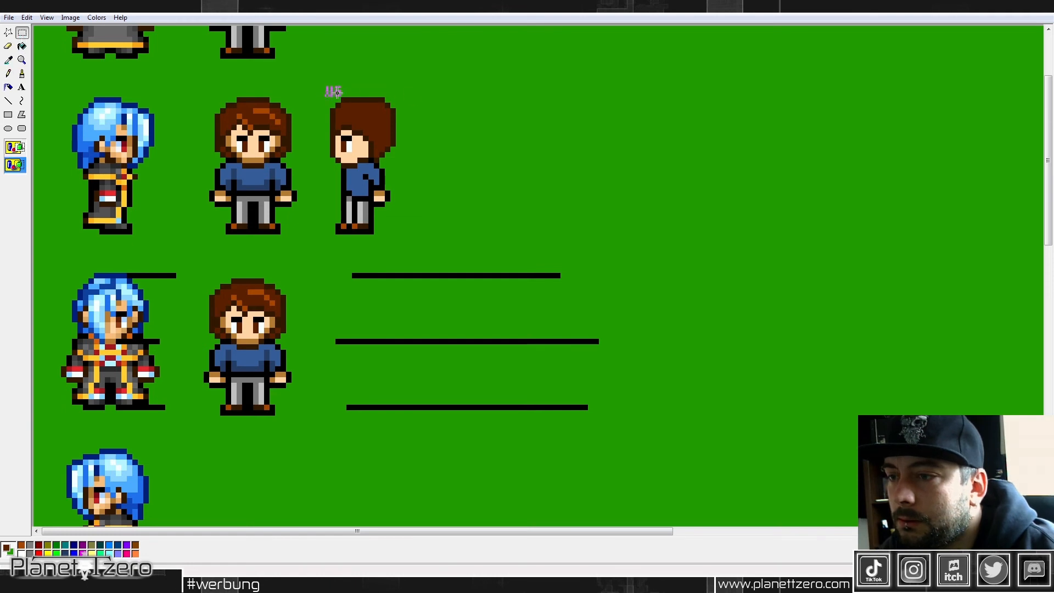
pyautogui.moveTo(328, 89); pyautogui.dragTo(381, 105)
# Step: Extend the side view's fringe outward in front of the face with a dark brown outline
pyautogui.click(8, 60)
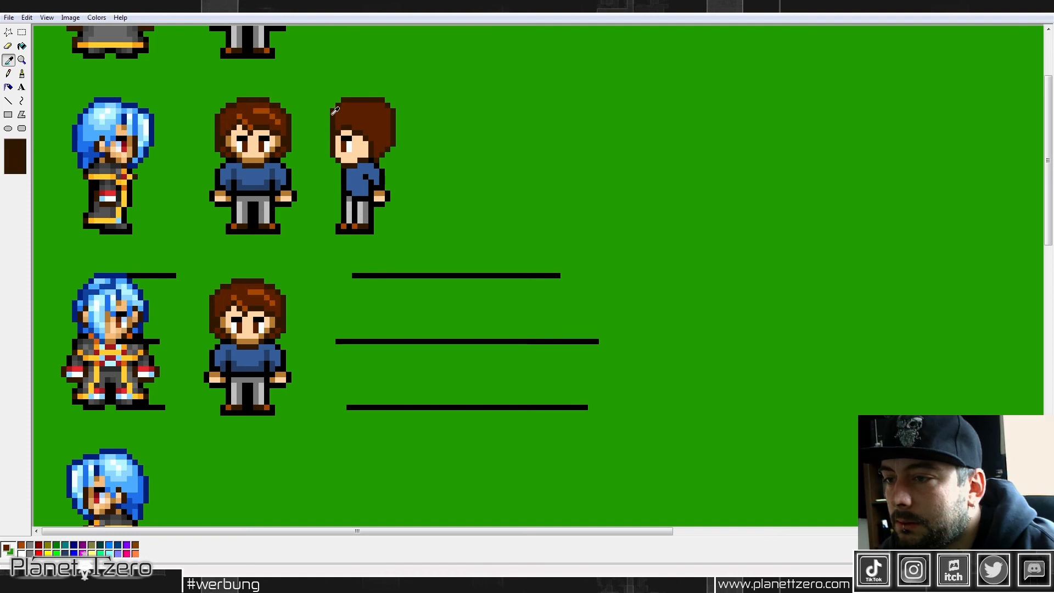
pyautogui.click(285, 109)
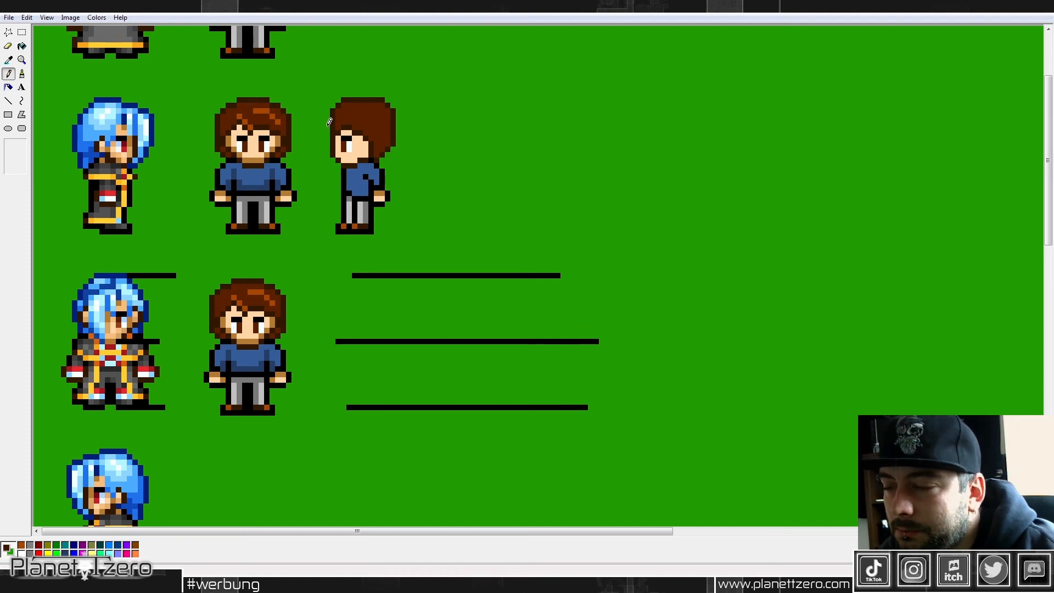
pyautogui.moveTo(328, 127); pyautogui.dragTo(327, 143)
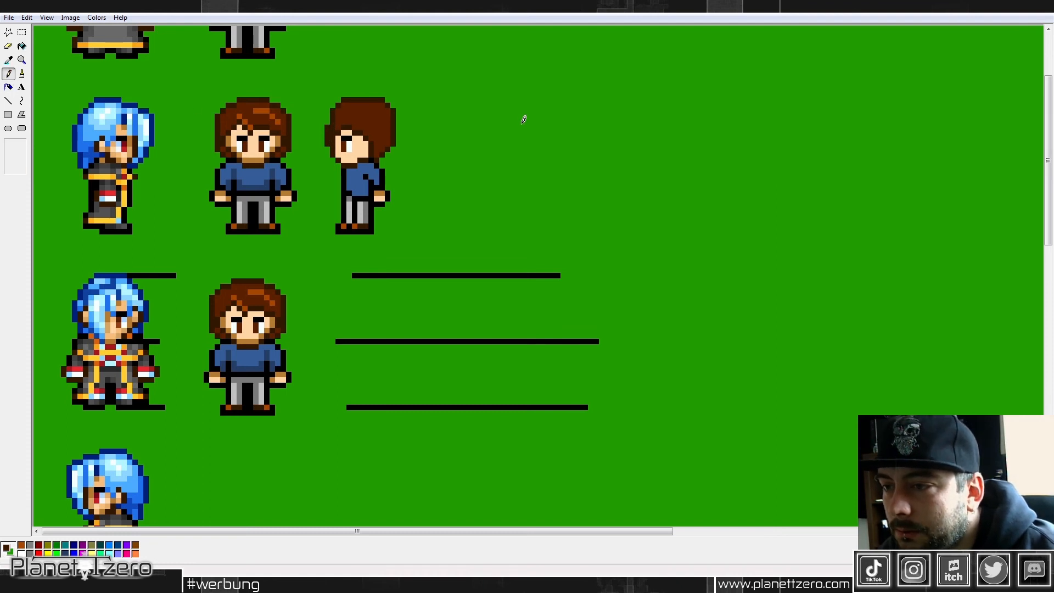
# Step: Round off the upper back corner of the side view's hair
pyautogui.click(9, 60)
pyautogui.click(357, 120)
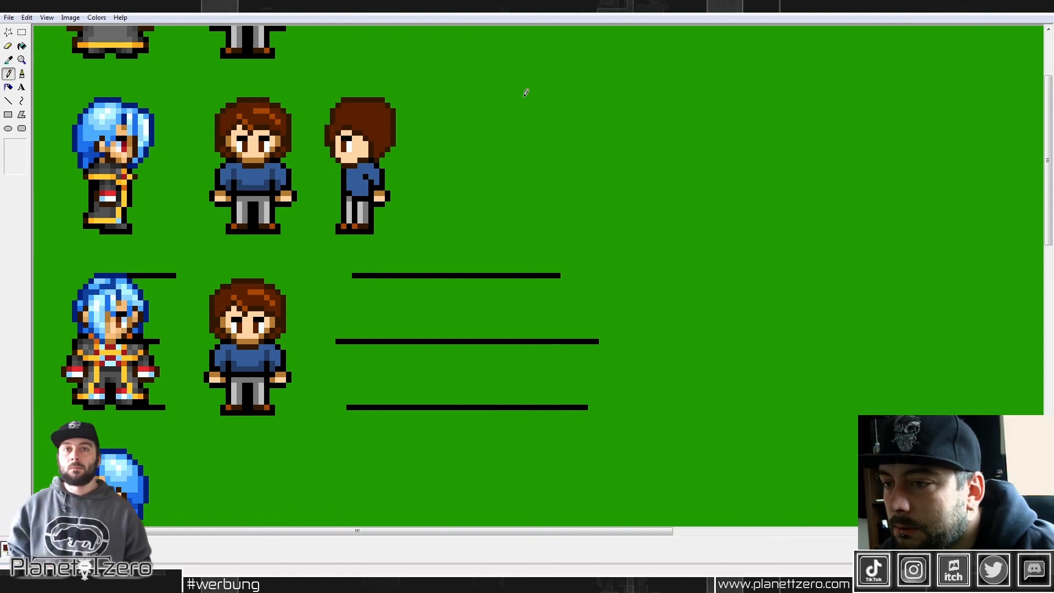
pyautogui.click(22, 32)
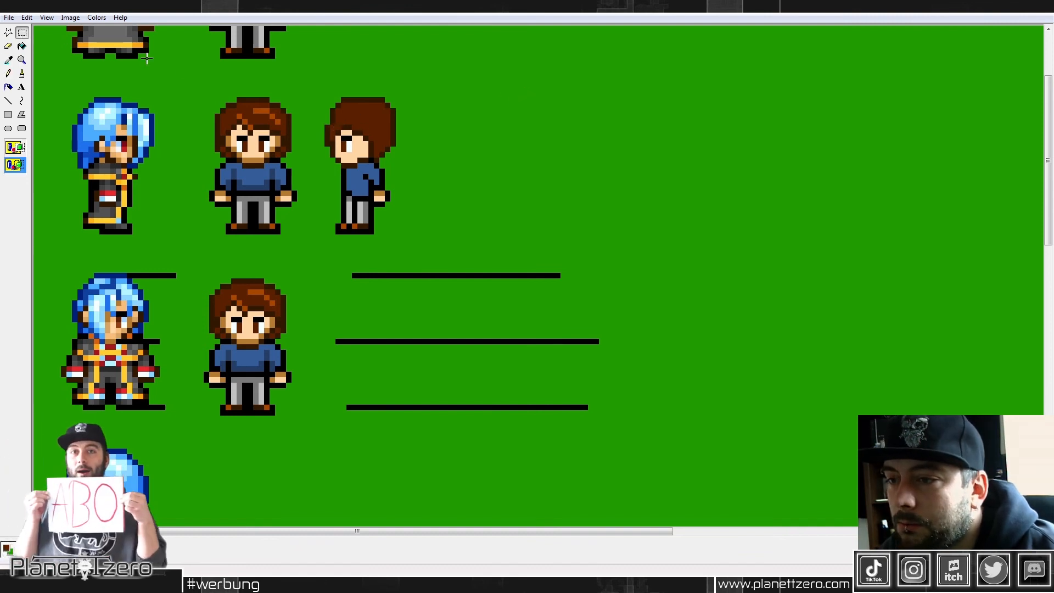
pyautogui.moveTo(378, 95); pyautogui.dragTo(389, 115)
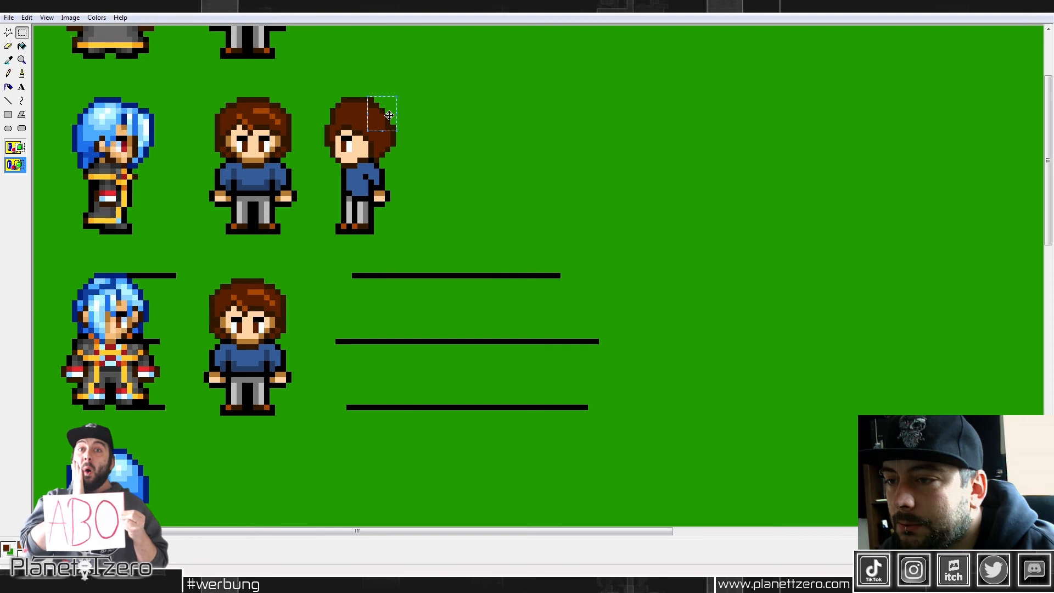
pyautogui.click(490, 110)
# Step: Add lighter brown highlights to the side view's hair and dark blue shading to its sweater, using the duplicate's colors
pyautogui.click(8, 73)
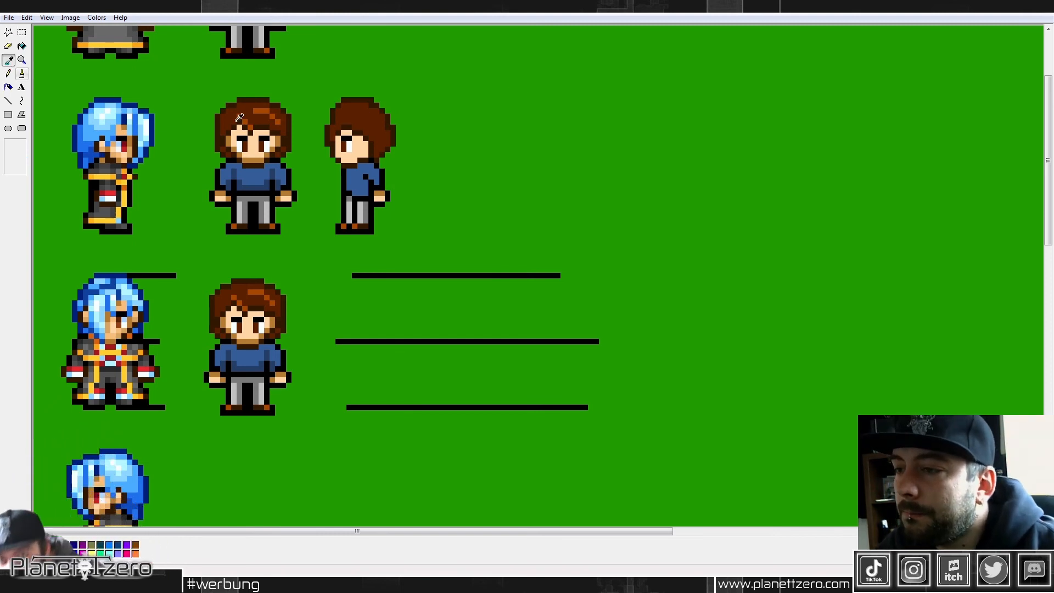
pyautogui.moveTo(348, 106); pyautogui.dragTo(362, 106)
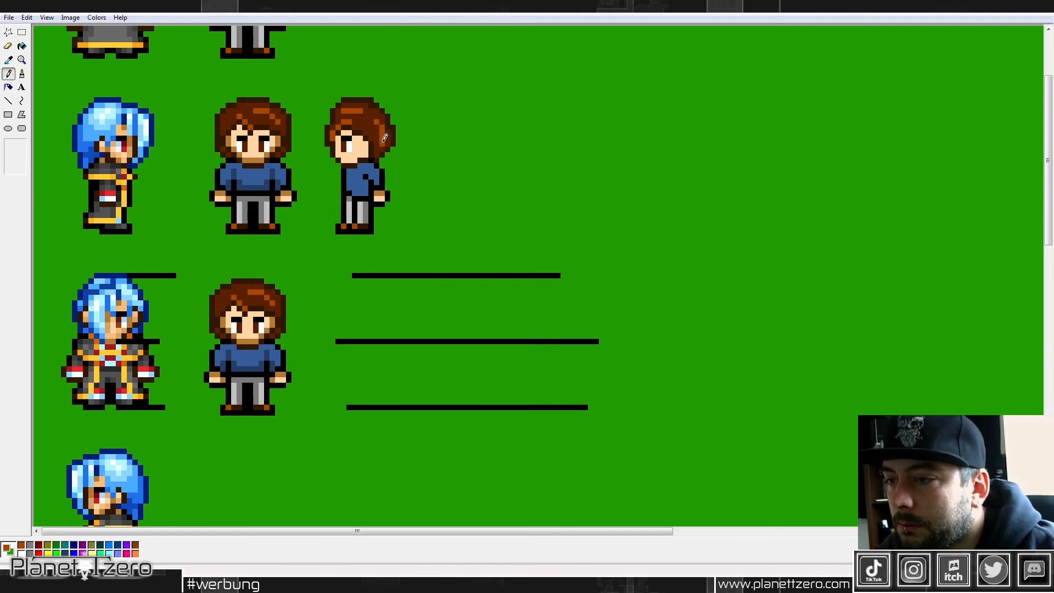
pyautogui.click(8, 59)
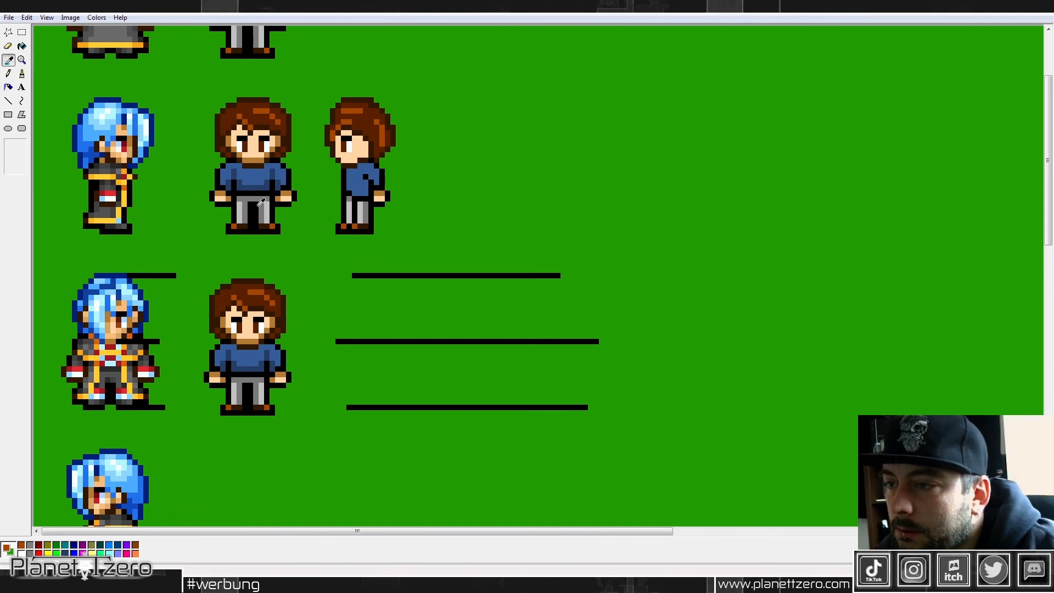
pyautogui.click(269, 184)
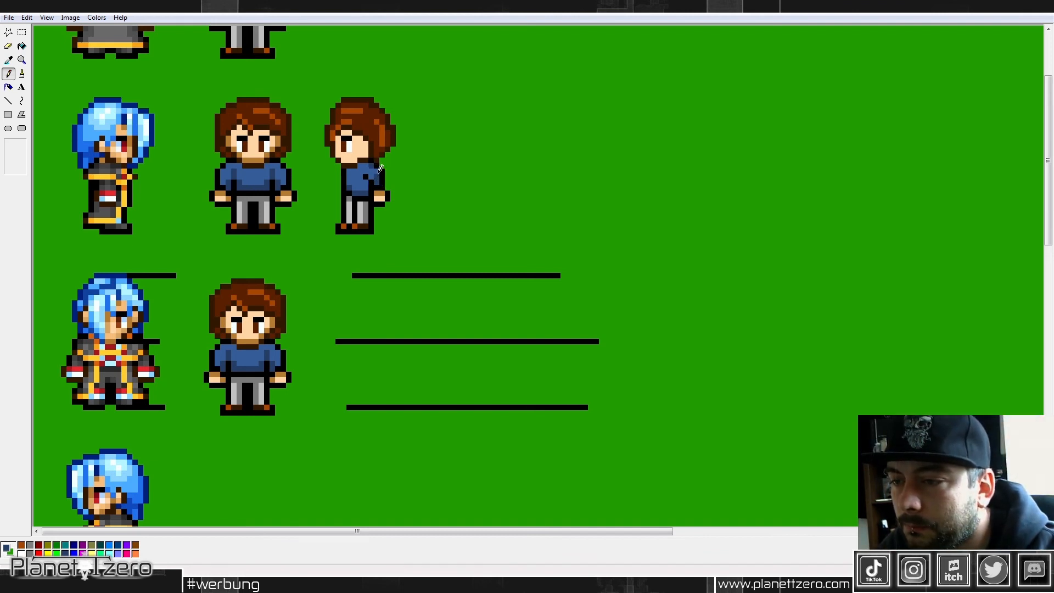
# Step: Move the finished side view down beside the left-facing blue-haired sprite and align their feet
pyautogui.click(22, 32)
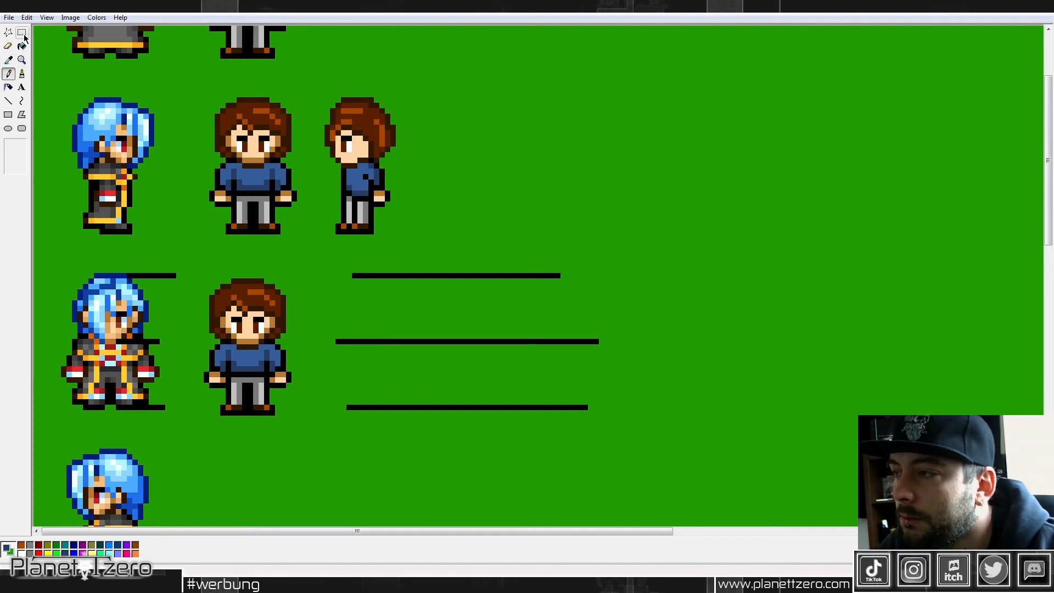
pyautogui.moveTo(324, 97); pyautogui.dragTo(397, 235)
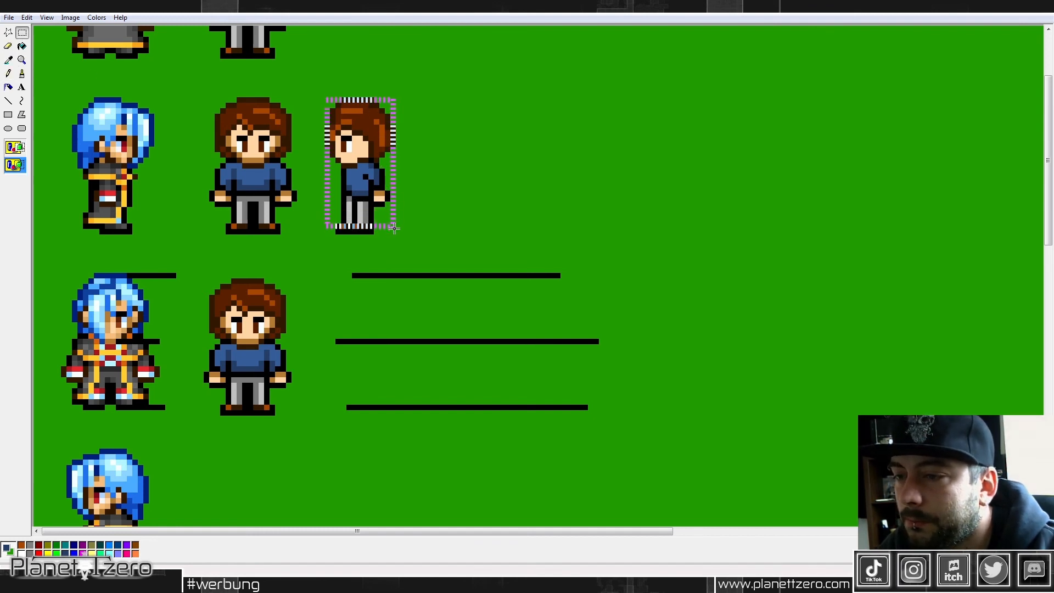
pyautogui.moveTo(379, 198); pyautogui.dragTo(260, 273)
pyautogui.scroll(-4, 393, 139)
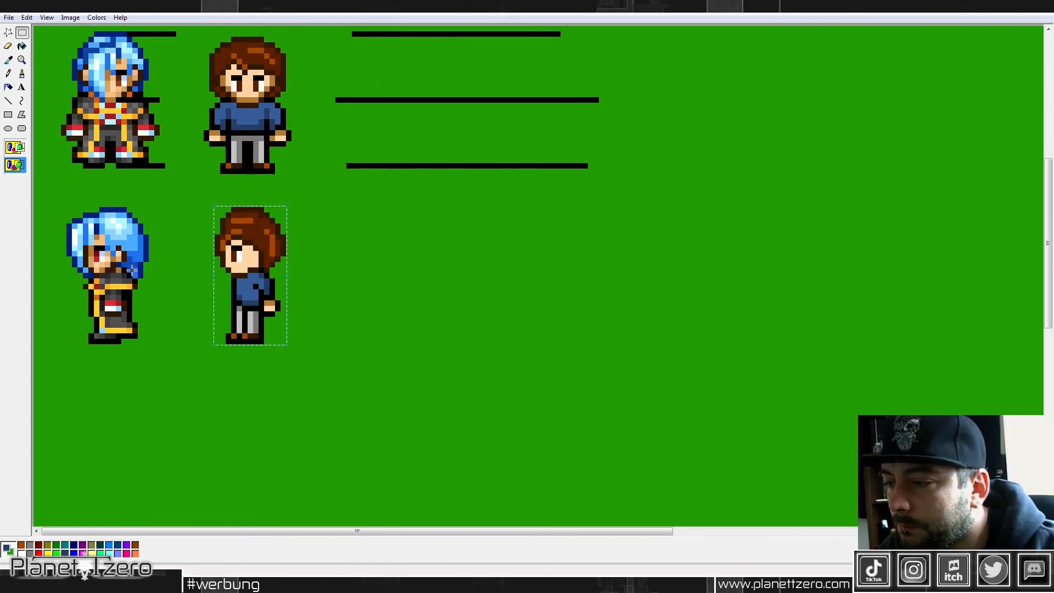
pyautogui.moveTo(353, 384); pyautogui.dragTo(76, 344)
pyautogui.moveTo(197, 201); pyautogui.dragTo(298, 356)
pyautogui.rightClick(255, 258)
pyautogui.click(292, 278)
pyautogui.scroll(6, 299, 241)
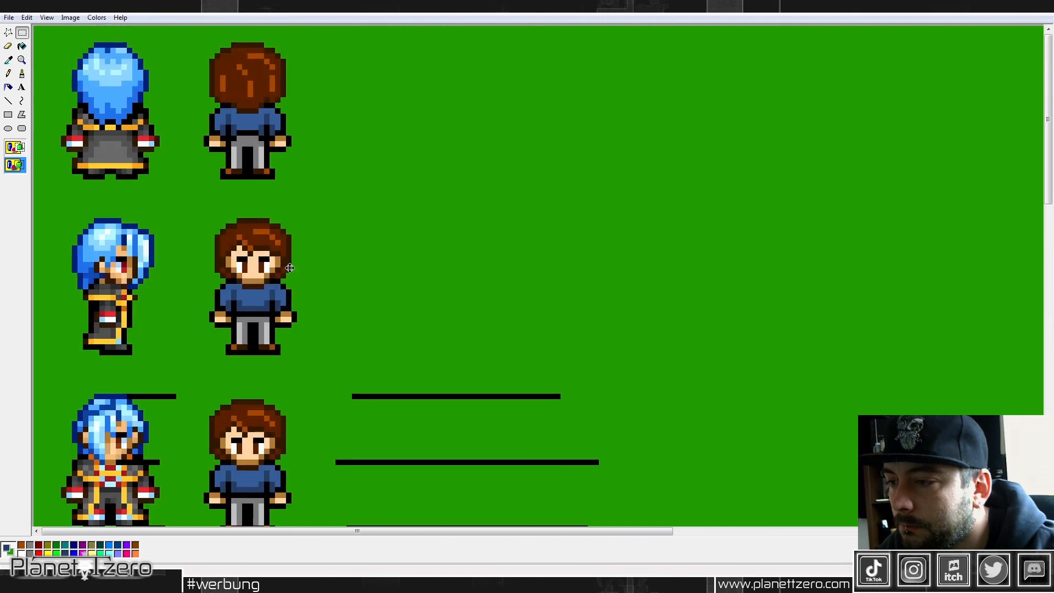
pyautogui.scroll(-4, 311, 196)
pyautogui.scroll(4, 311, 196)
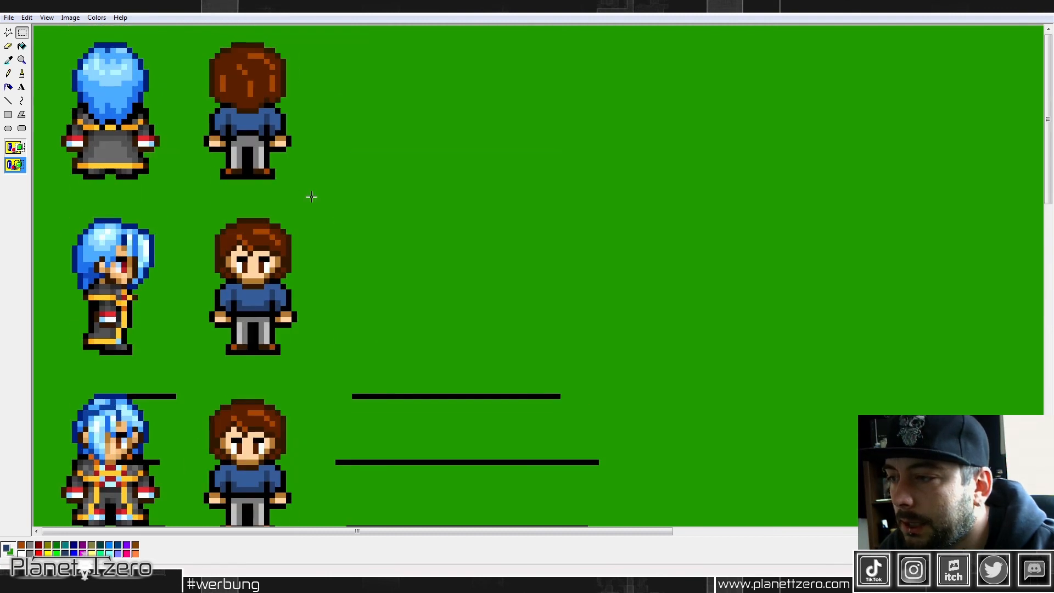
pyautogui.scroll(-6, 311, 196)
pyautogui.rightClick(337, 192)
pyautogui.click(363, 222)
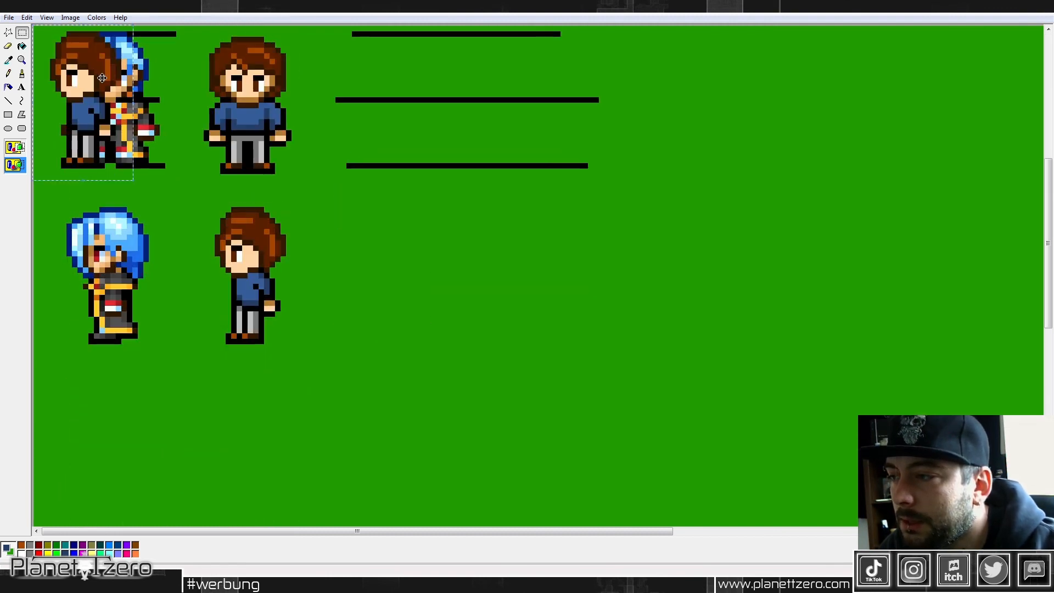
pyautogui.moveTo(108, 89); pyautogui.dragTo(404, 254)
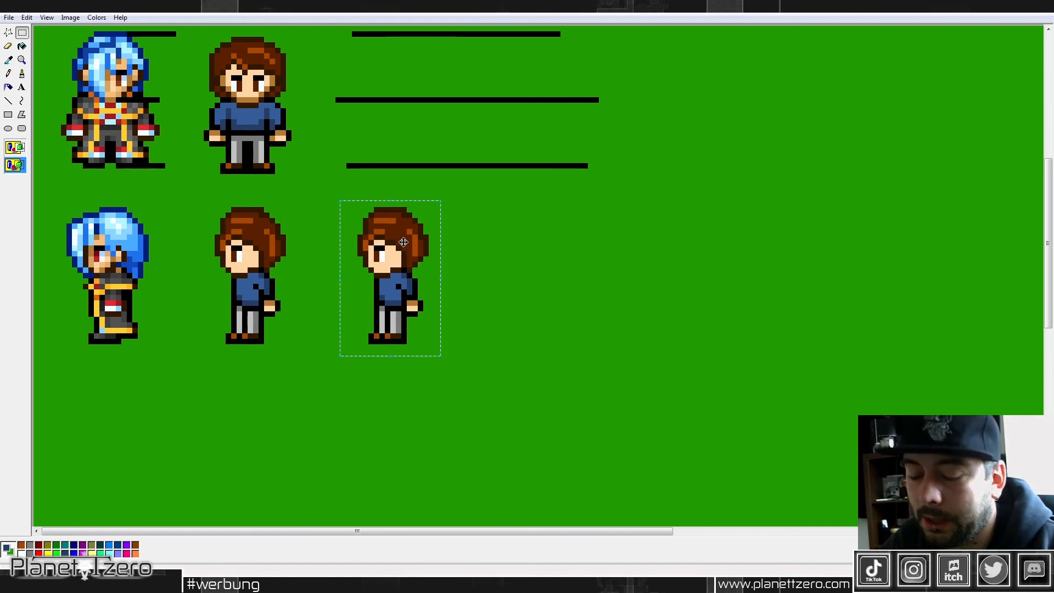
pyautogui.press('Delete')
# Step: Add tan skin shading to the brown-haired side view's face, using the front view's shadow color
pyautogui.click(8, 59)
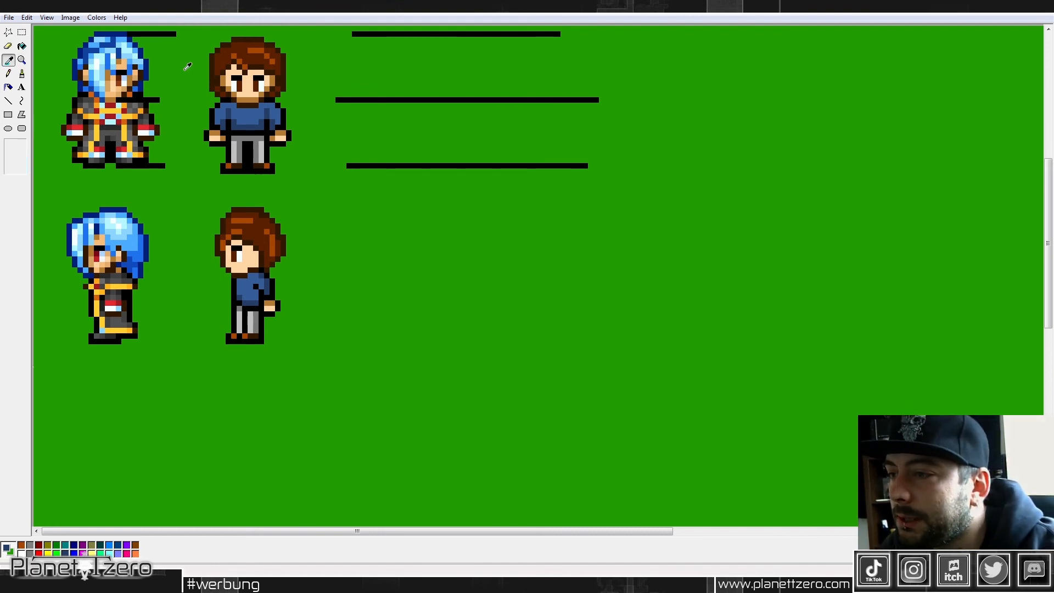
pyautogui.click(253, 96)
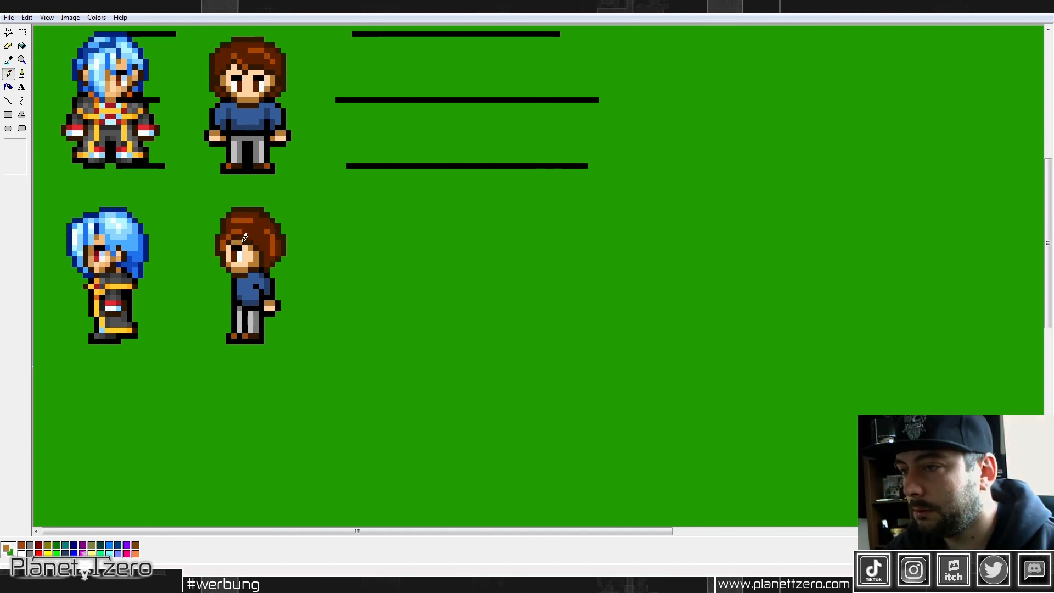
pyautogui.click(8, 61)
pyautogui.click(245, 259)
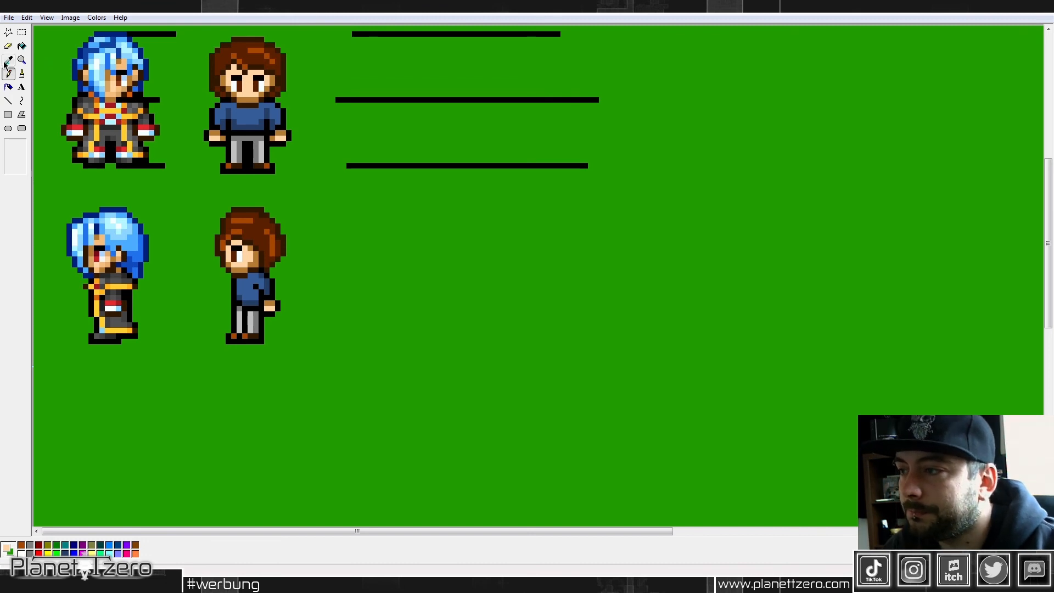
# Step: Try to shift the brown-haired side view's arm and hand slightly inward toward the body
pyautogui.click(22, 33)
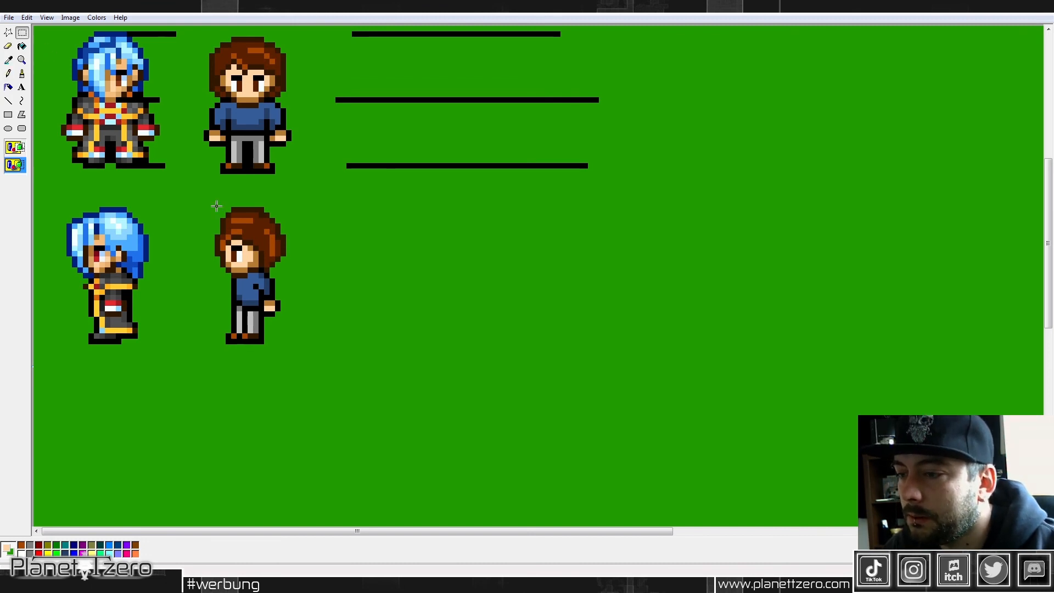
pyautogui.moveTo(214, 201); pyautogui.dragTo(293, 349)
pyautogui.click(338, 270)
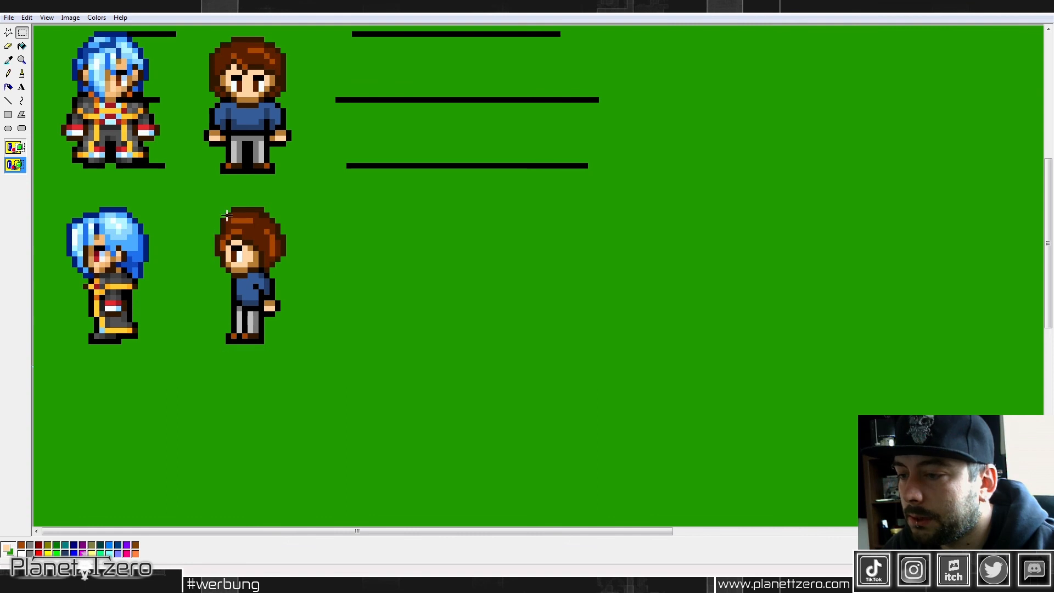
pyautogui.moveTo(203, 201); pyautogui.dragTo(278, 253)
pyautogui.click(318, 254)
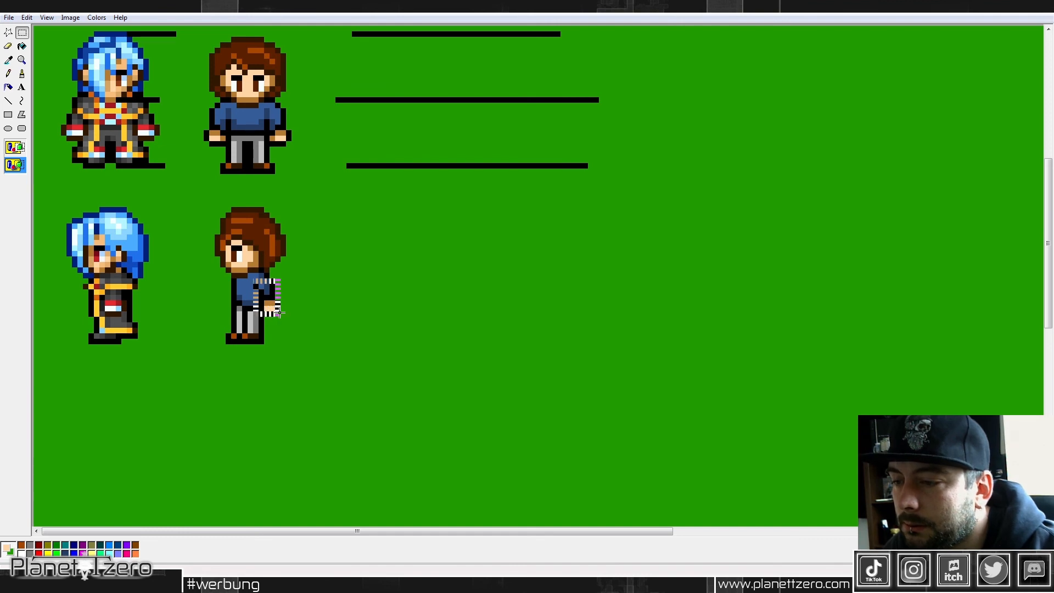
pyautogui.moveTo(277, 306); pyautogui.dragTo(271, 309)
pyautogui.click(360, 303)
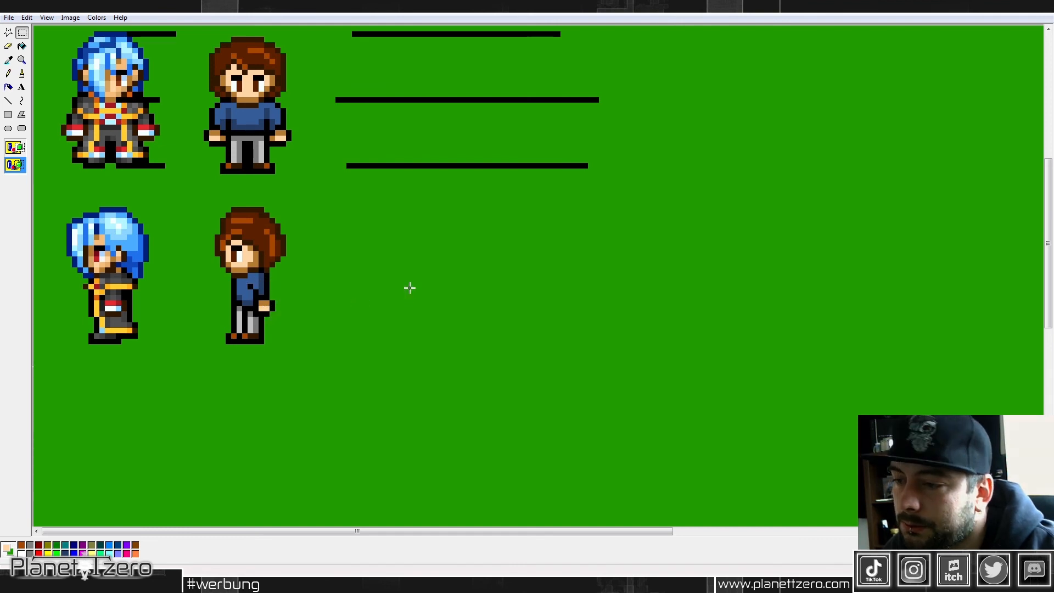
pyautogui.hotkey('ctrl', 'z')
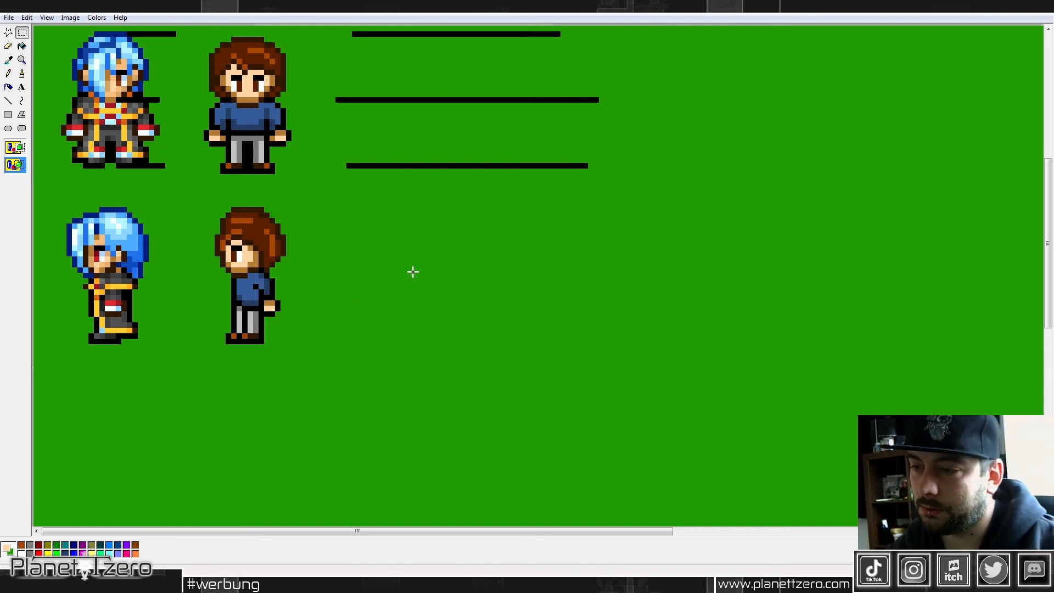
# Step: Duplicate the brown-haired side view, flip the copy horizontally and place it directly below the original, aligned with it
pyautogui.moveTo(203, 201); pyautogui.dragTo(287, 350)
pyautogui.hotkey('ctrl', 'c')
pyautogui.hotkey('ctrl', 'v')
pyautogui.rightClick(62, 108)
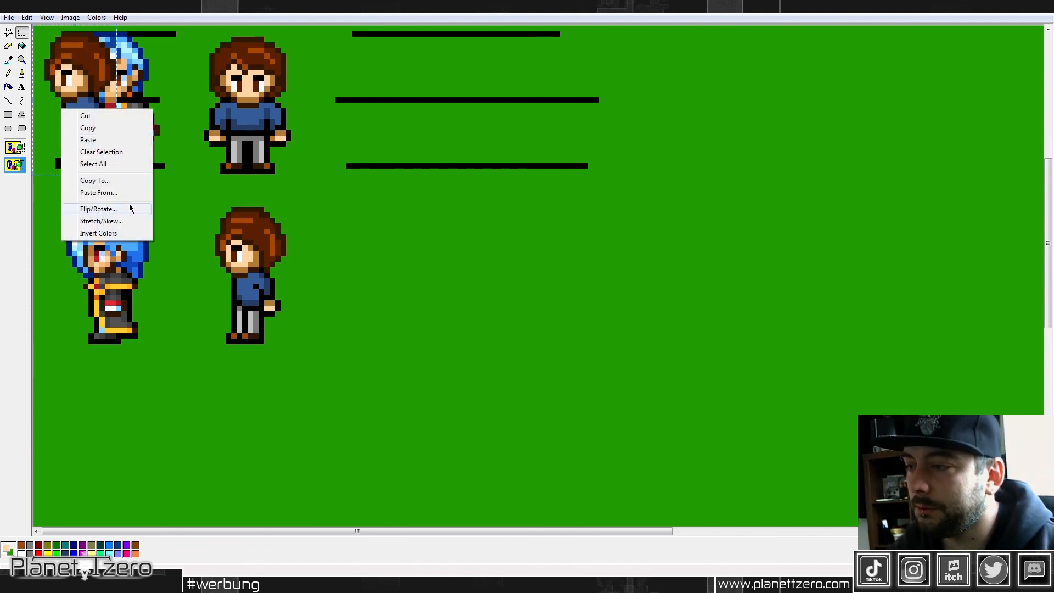
pyautogui.click(129, 203)
pyautogui.click(163, 64)
pyautogui.moveTo(75, 98); pyautogui.dragTo(245, 439)
pyautogui.scroll(-2, 351, 328)
pyautogui.moveTo(257, 293); pyautogui.dragTo(263, 309)
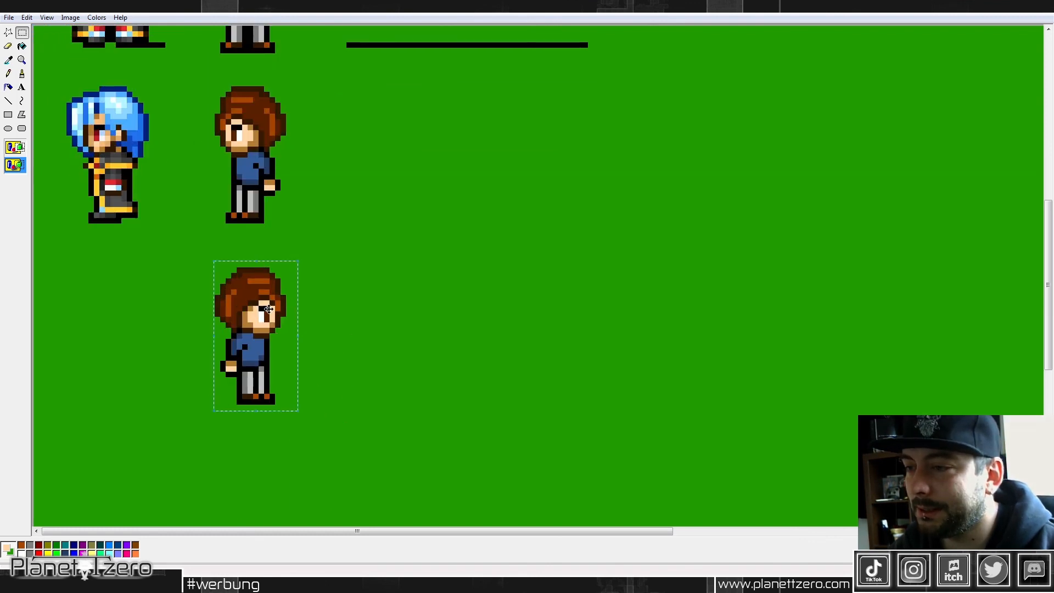
pyautogui.click(401, 282)
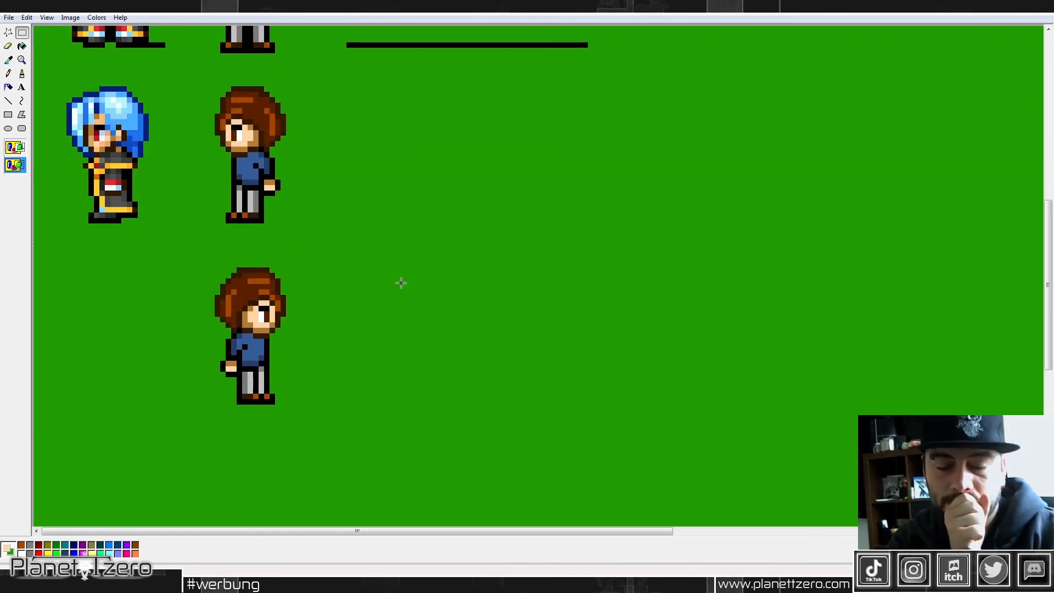
# Step: Switch to the photo viewer, examine the reference sheet's character views up close and return to Paint
pyautogui.scroll(9, 402, 282)
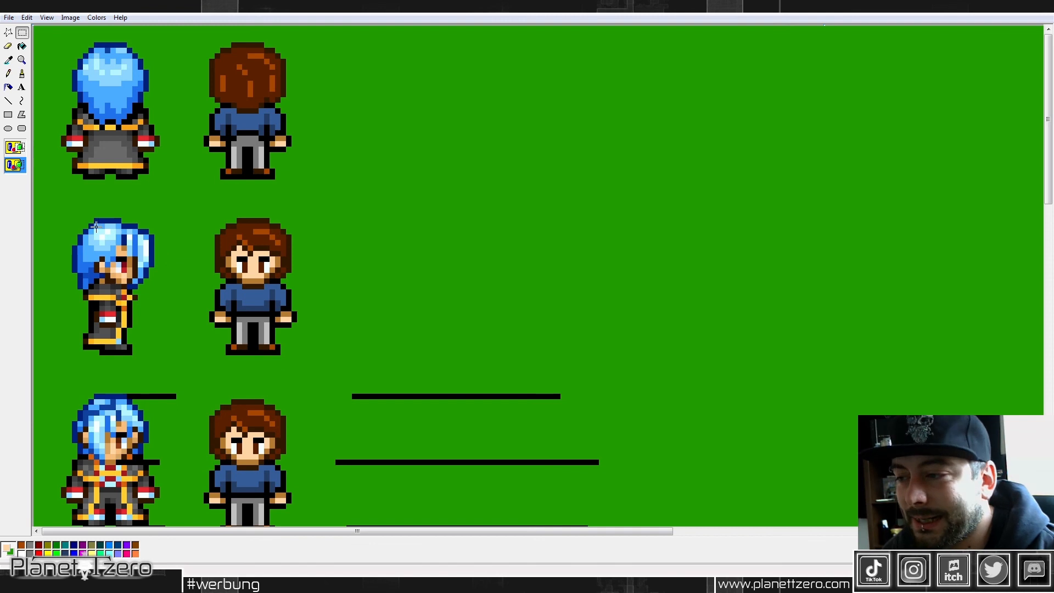
pyautogui.scroll(-3, 237, 278)
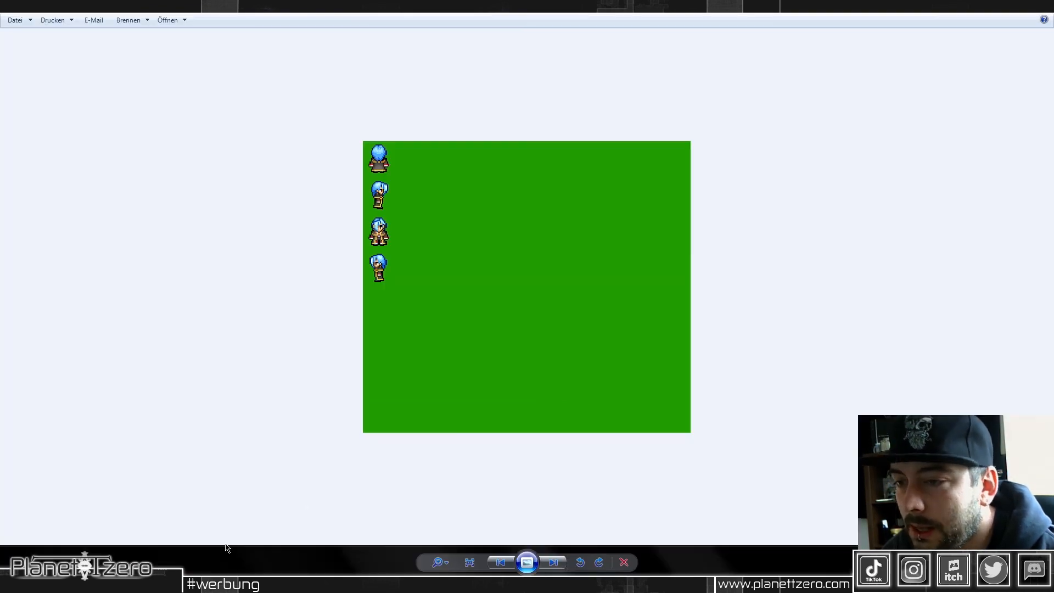
pyautogui.press('Right')
pyautogui.scroll(5, 505, 214)
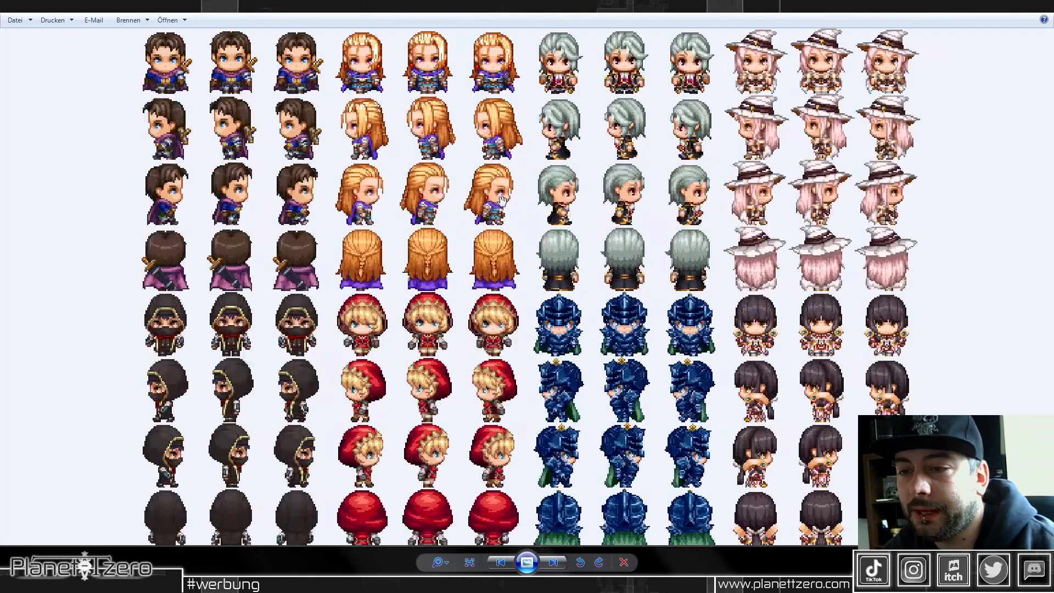
pyautogui.scroll(2, 423, 108)
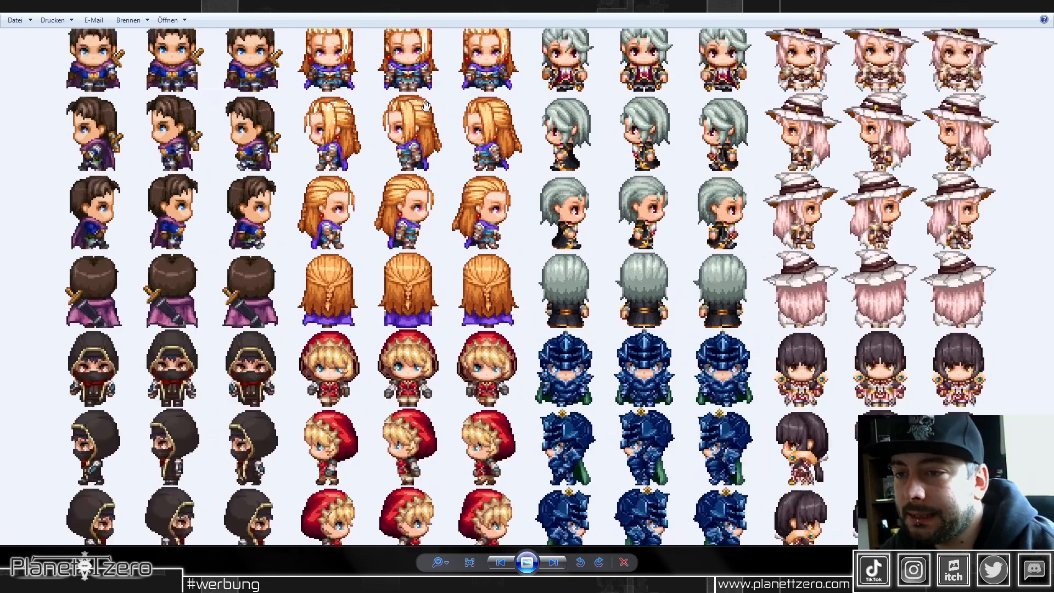
pyautogui.scroll(2, 363, 222)
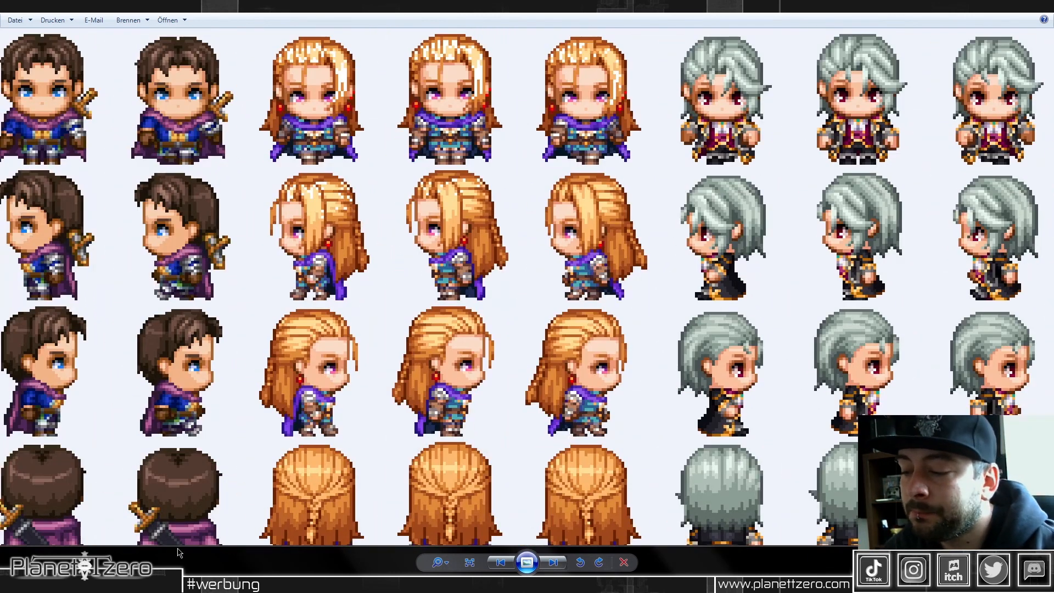
pyautogui.click(171, 584)
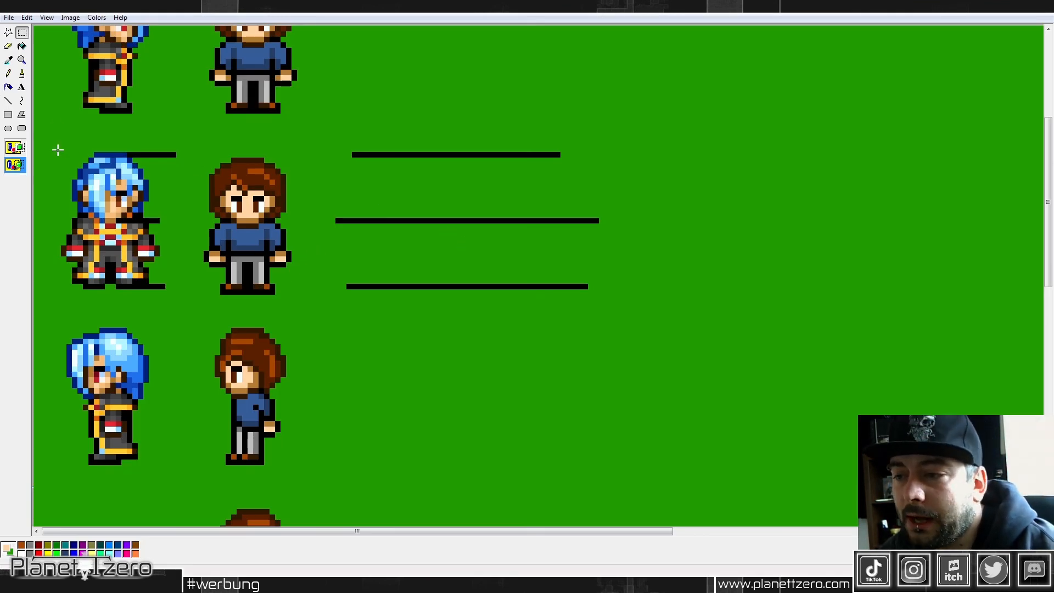
# Step: Review the blue-haired and brown-haired sprites at several zoom levels, down to the mirrored side view
pyautogui.click(22, 60)
pyautogui.click(18, 164)
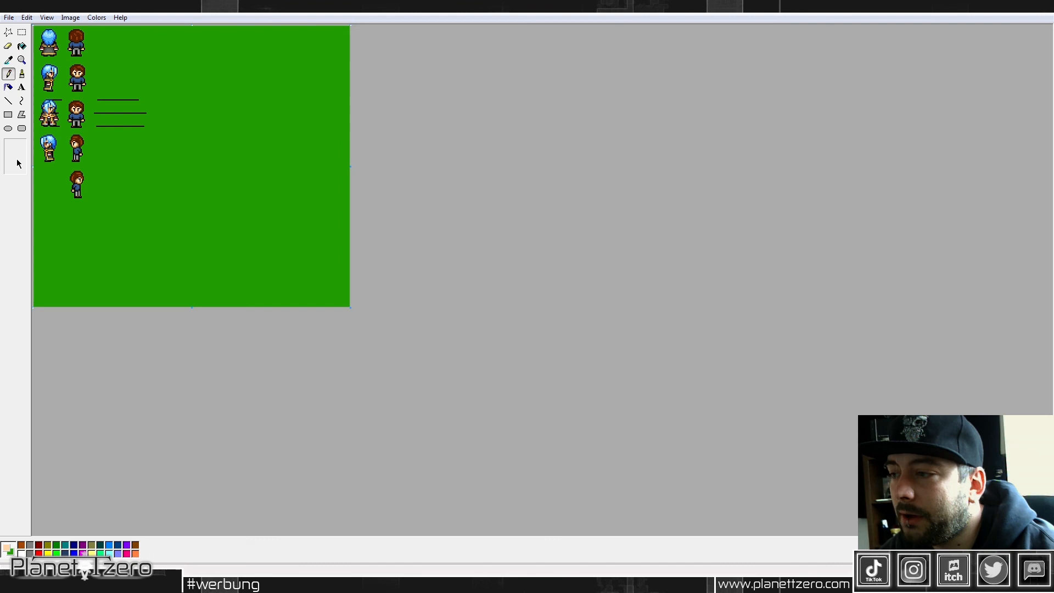
pyautogui.click(22, 60)
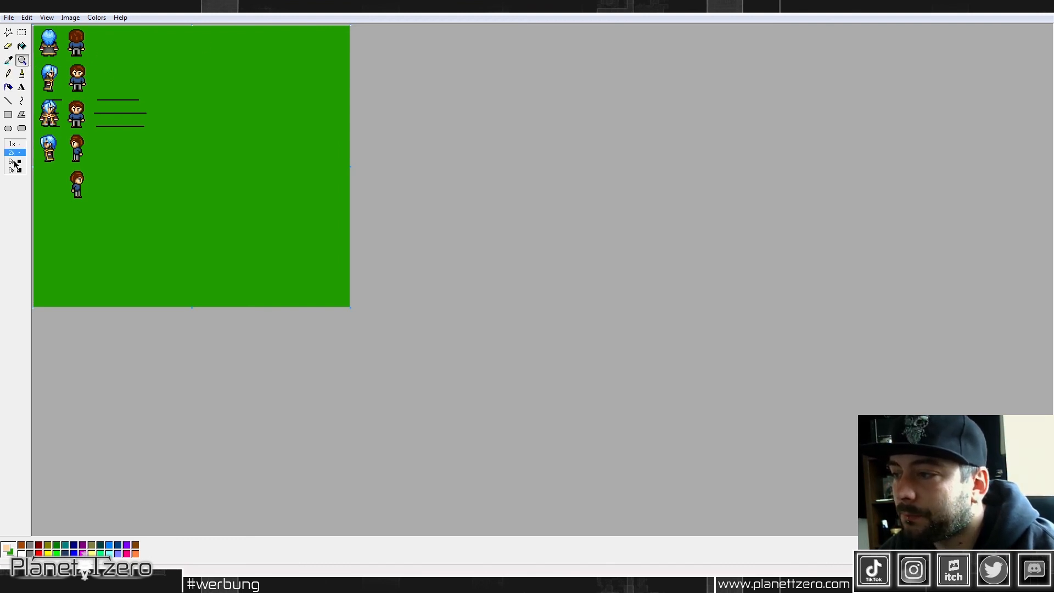
pyautogui.click(15, 163)
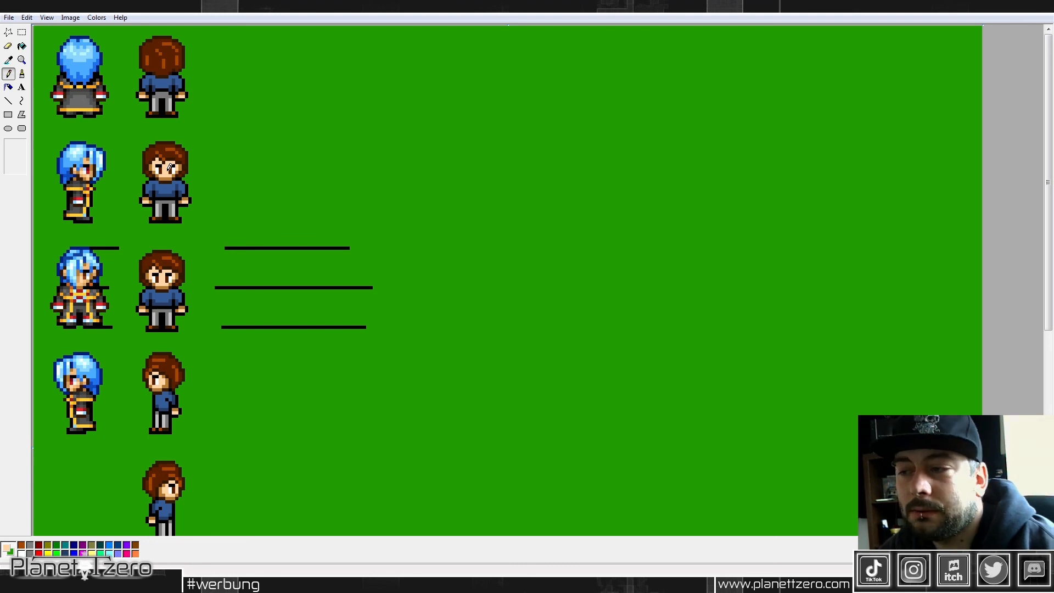
pyautogui.click(21, 60)
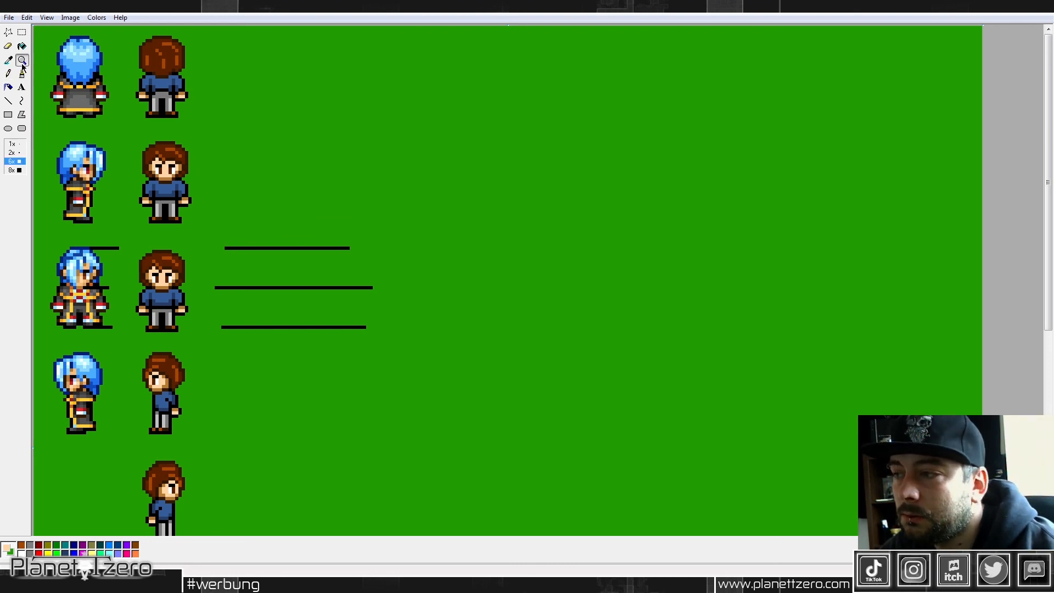
pyautogui.click(15, 171)
pyautogui.click(11, 61)
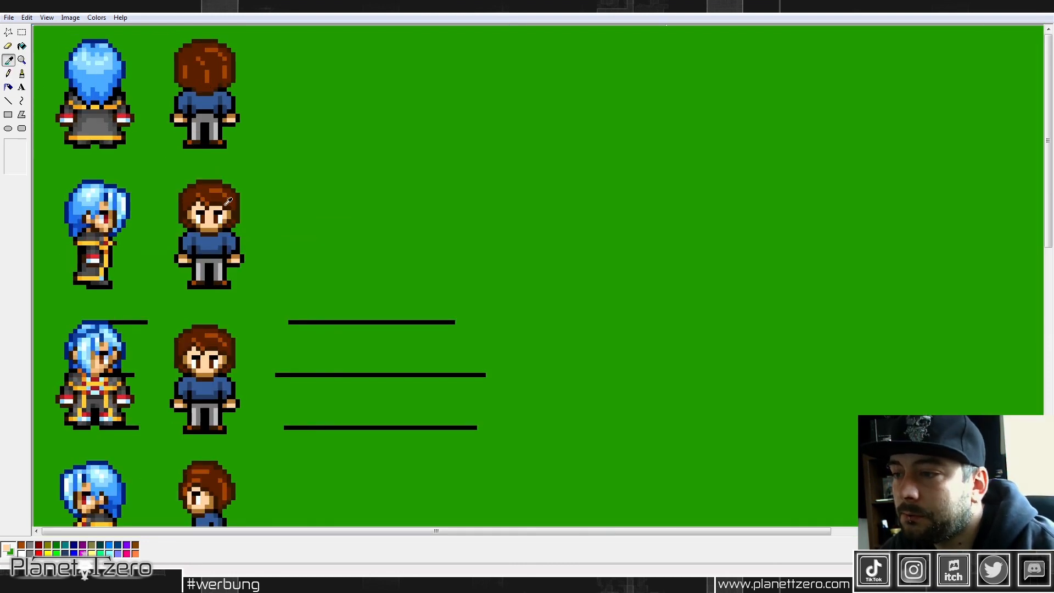
pyautogui.click(203, 190)
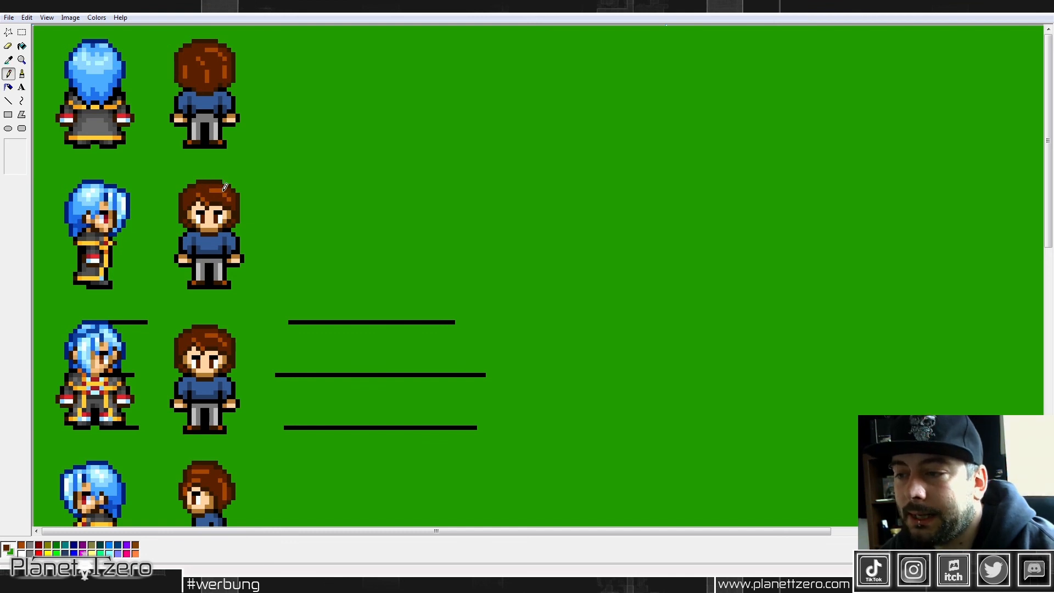
pyautogui.scroll(-2, 229, 230)
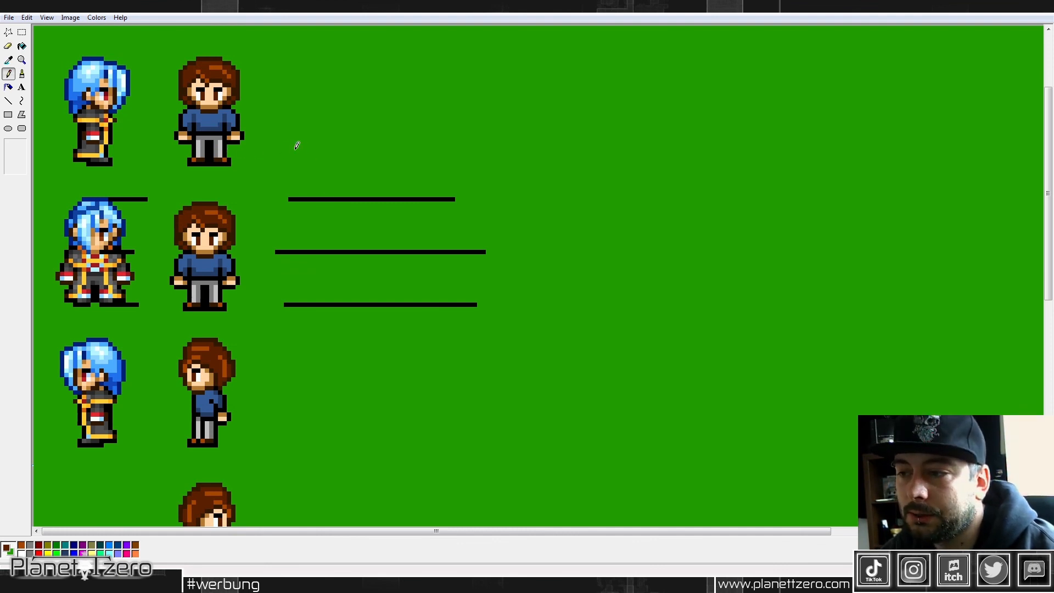
pyautogui.scroll(-3, 293, 143)
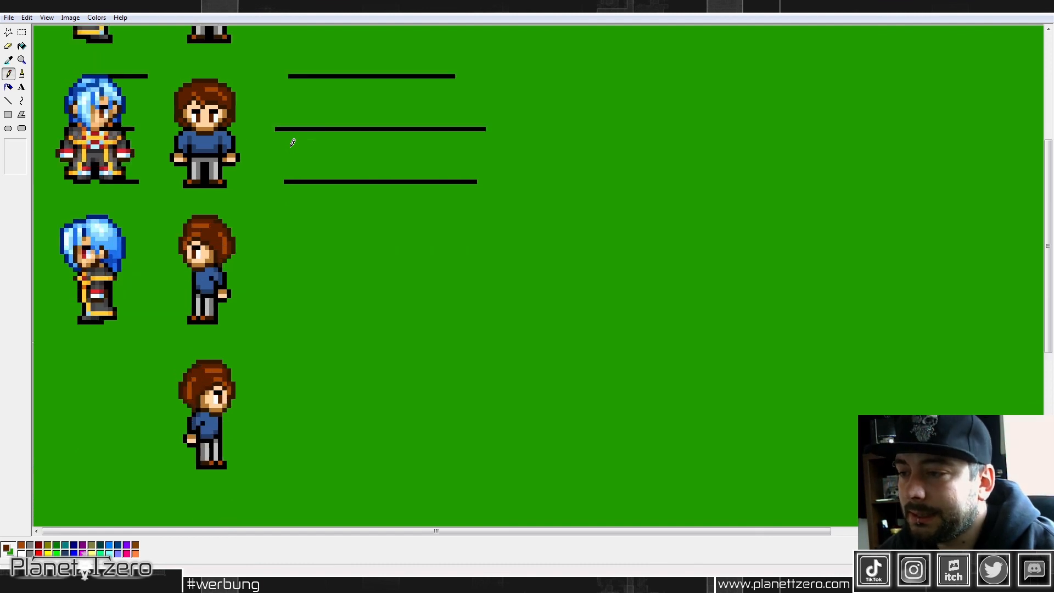
# Step: Compare the front-facing brown-haired sprite's height with the blue-haired one against the black guide lines
pyautogui.click(22, 33)
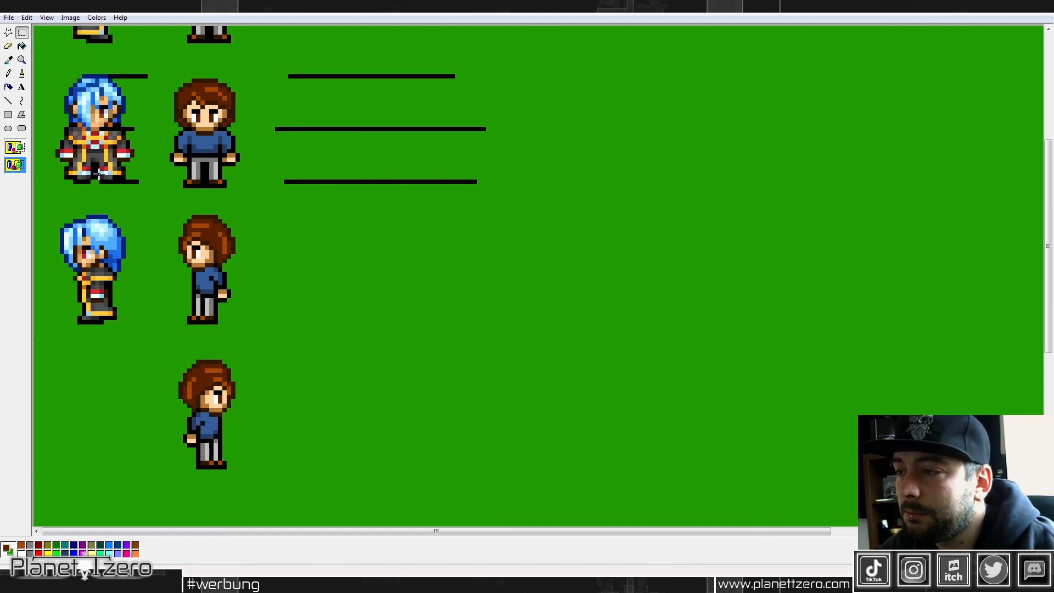
pyautogui.scroll(3, 183, 120)
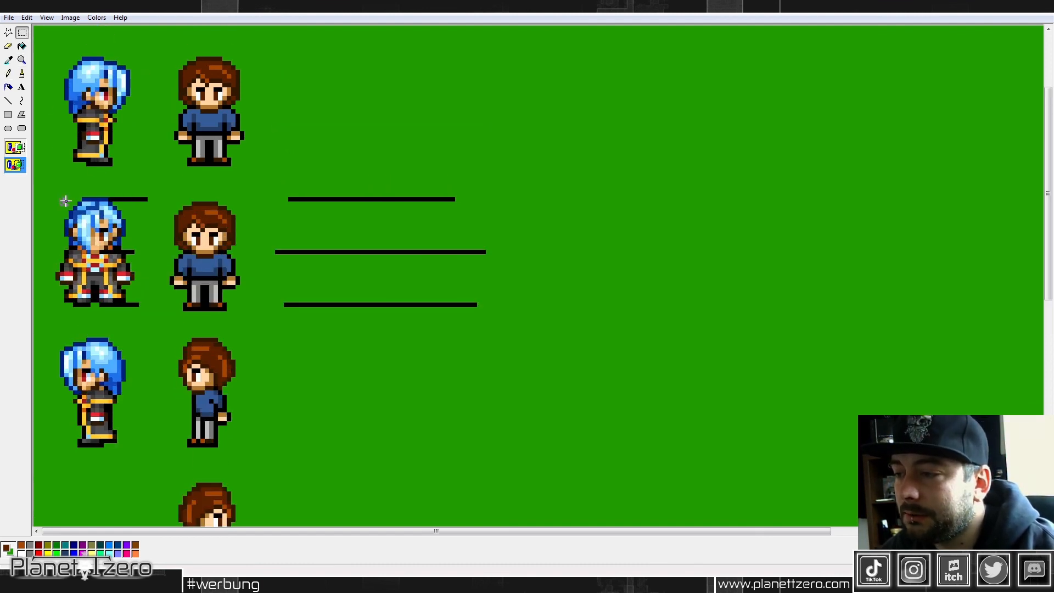
pyautogui.moveTo(61, 198); pyautogui.dragTo(479, 306)
pyautogui.click(528, 256)
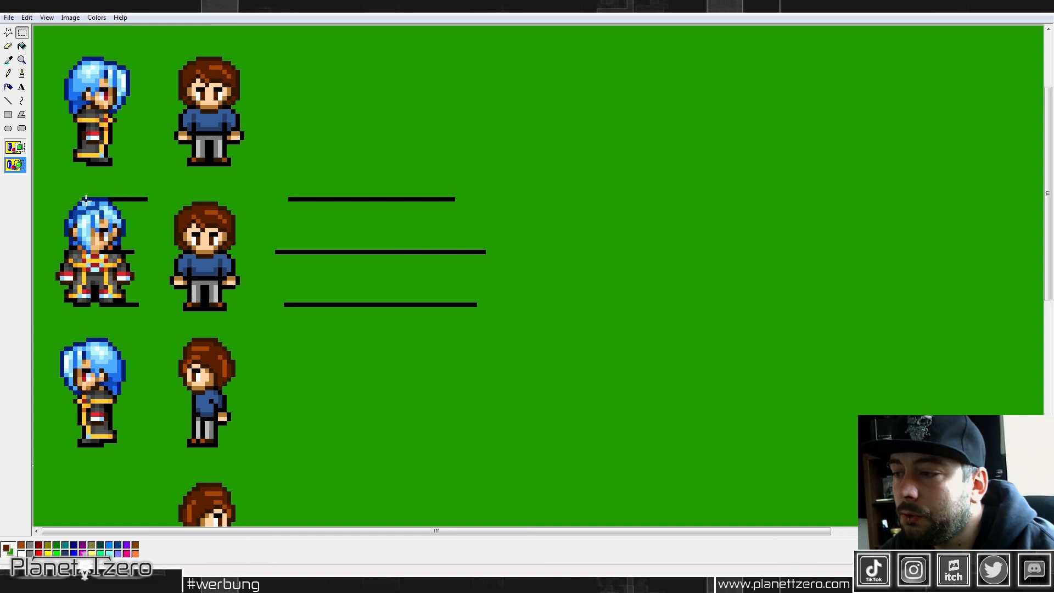
pyautogui.moveTo(82, 198); pyautogui.dragTo(441, 304)
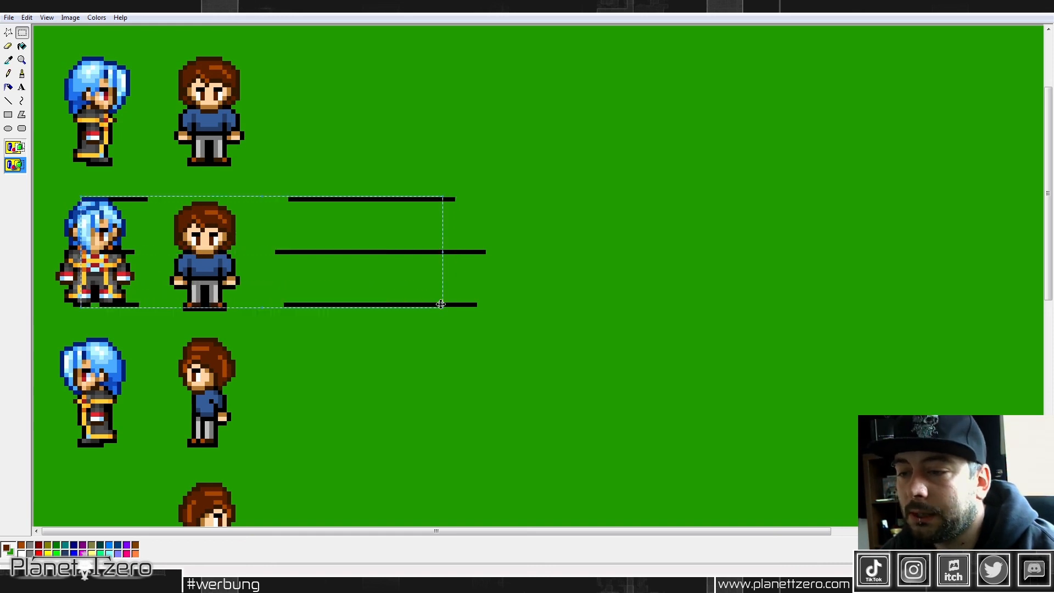
pyautogui.click(550, 271)
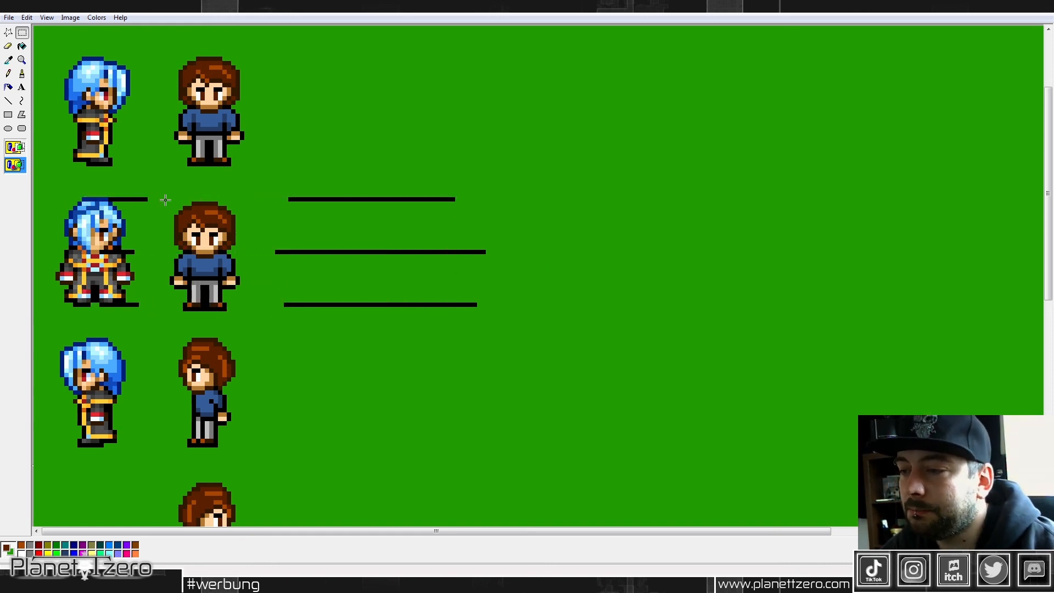
pyautogui.moveTo(167, 200); pyautogui.dragTo(249, 313)
pyautogui.click(408, 232)
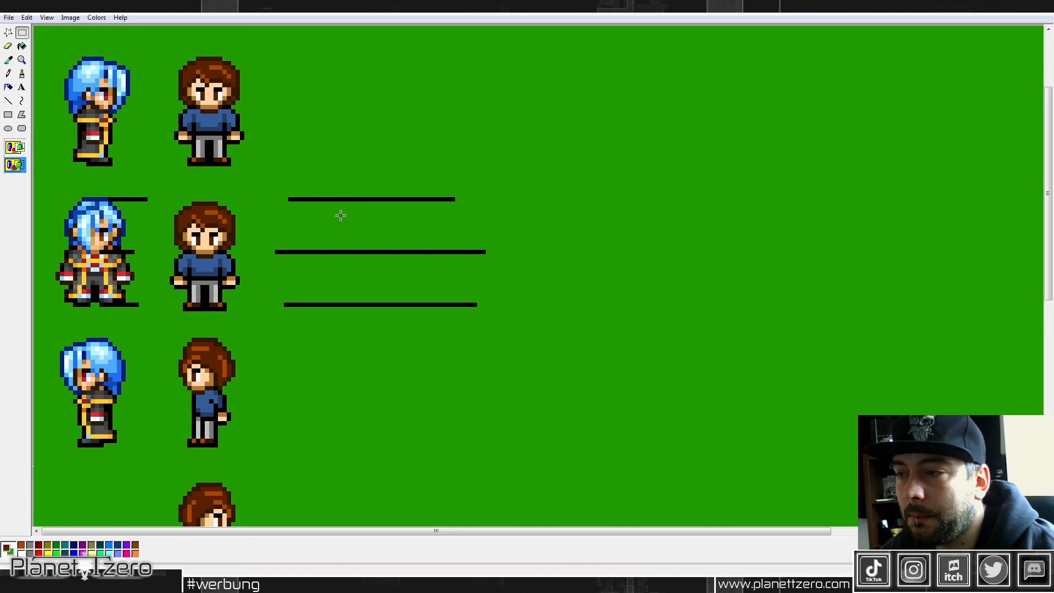
# Step: Switch to the photo viewer, study the front and side views of the blonde and neighbouring reference characters, and return to Paint
pyautogui.scroll(3, 340, 212)
pyautogui.scroll(-6, 340, 212)
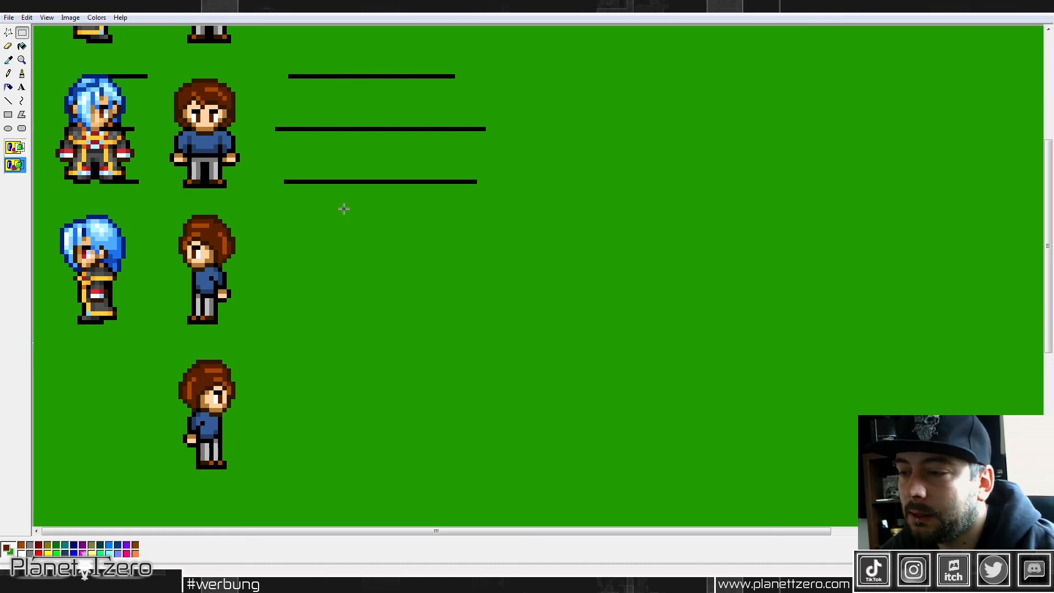
pyautogui.scroll(6, 344, 206)
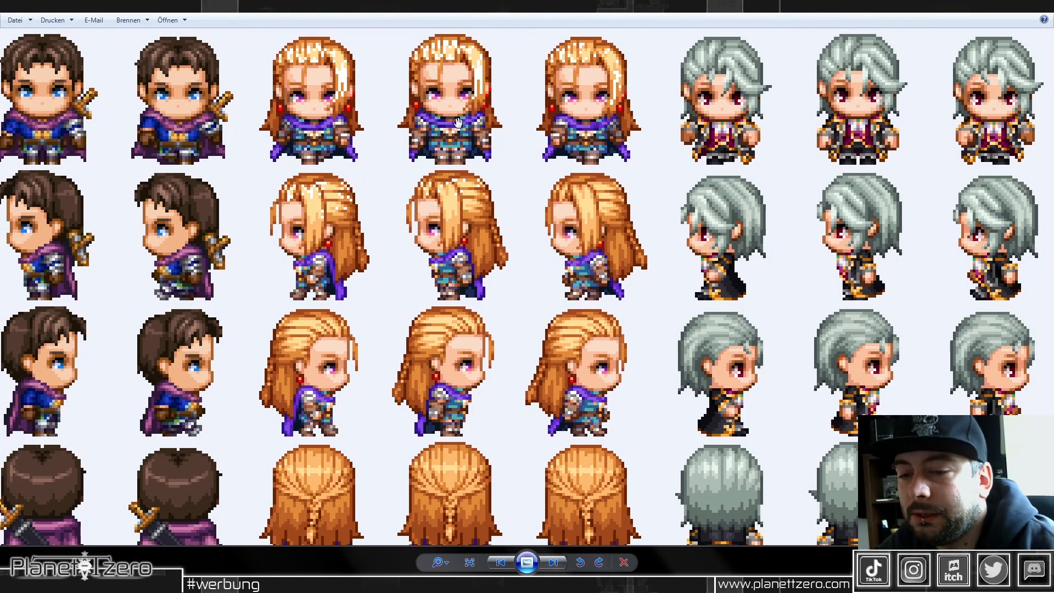
pyautogui.scroll(2, 459, 122)
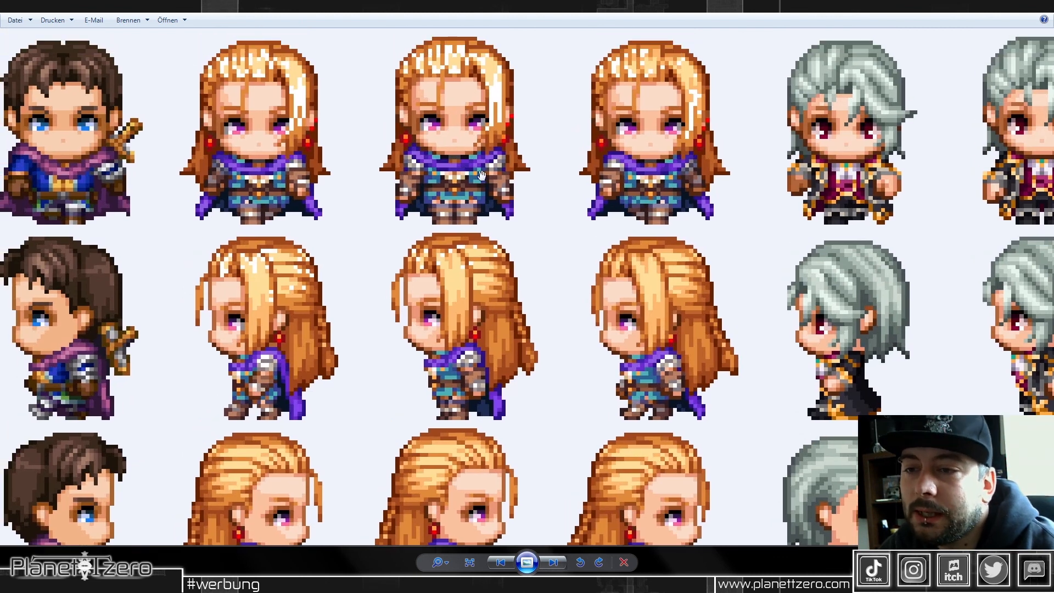
pyautogui.scroll(-3, 481, 175)
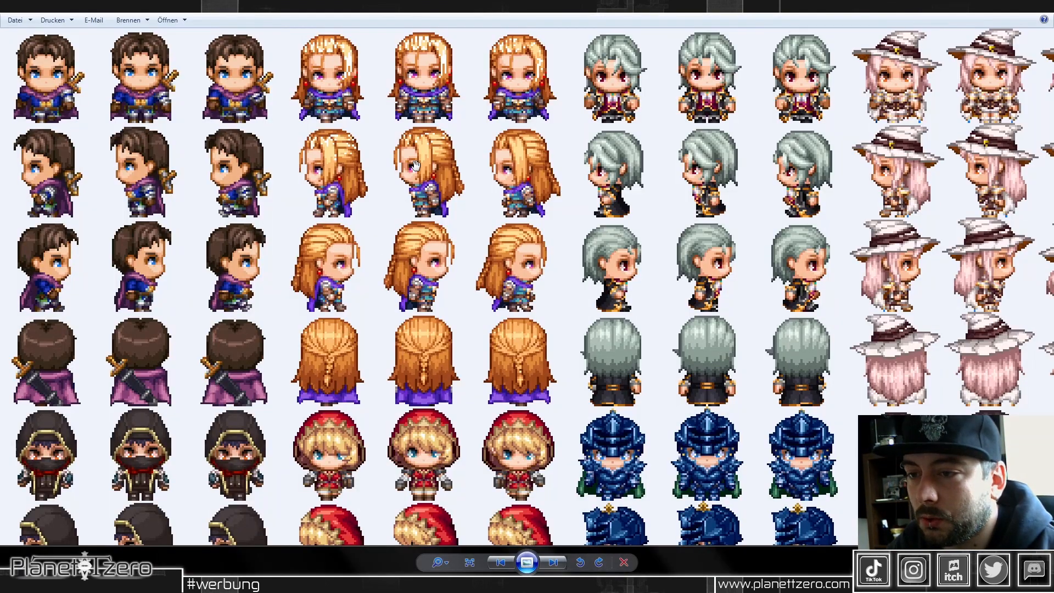
pyautogui.scroll(2, 412, 165)
pyautogui.moveTo(403, 139); pyautogui.dragTo(407, 315)
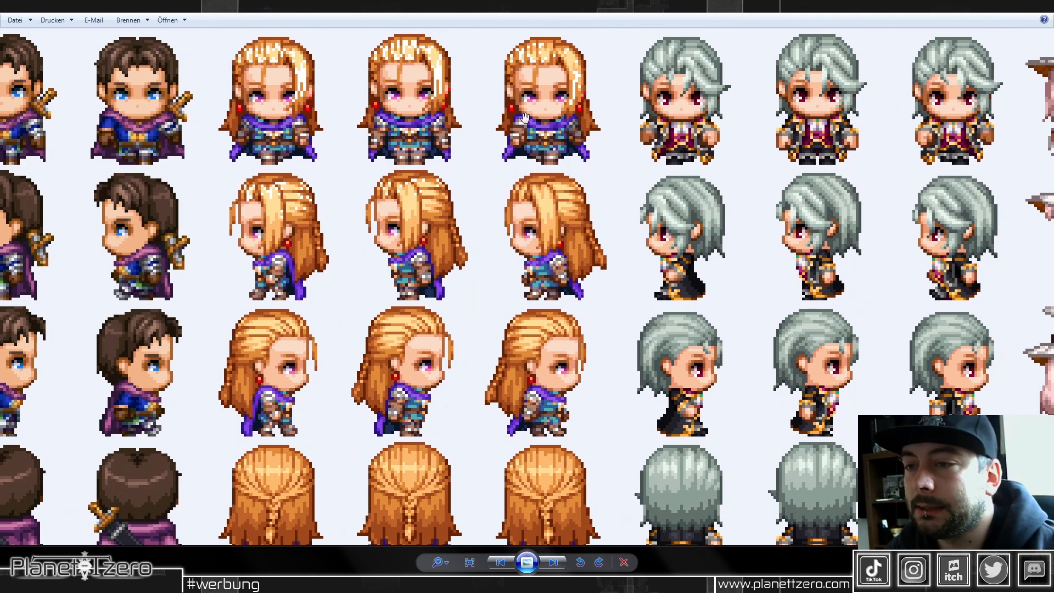
pyautogui.scroll(-3, 385, 155)
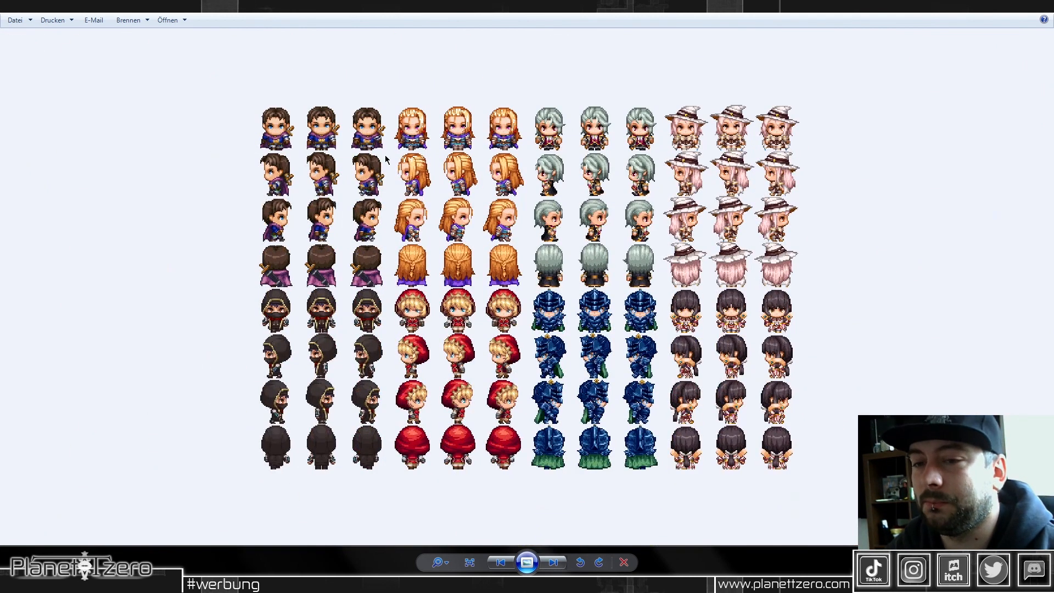
pyautogui.hotkey('alt', 'Tab')
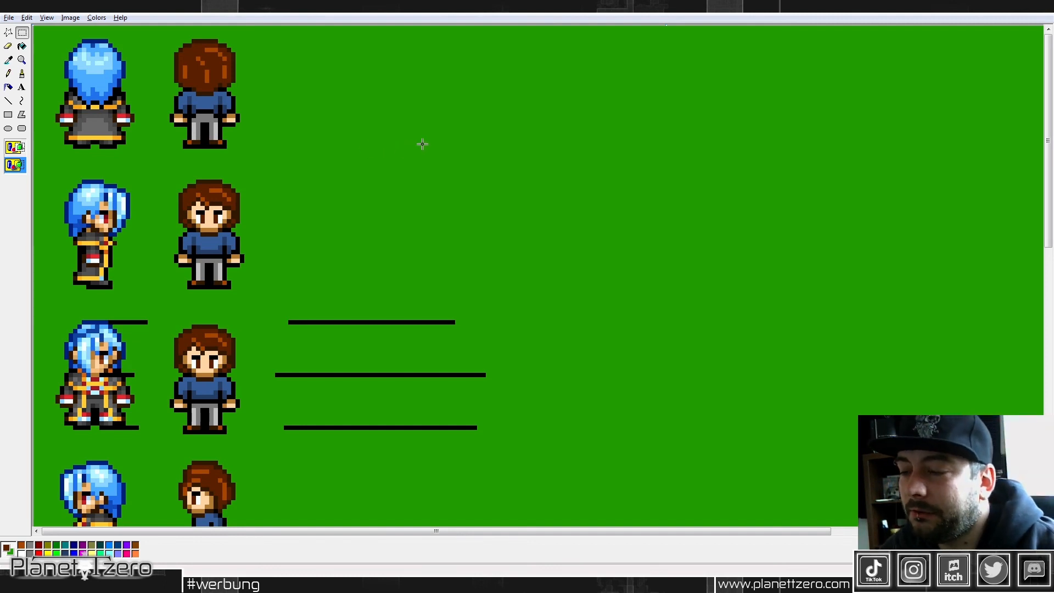
# Step: Select the three separate black guide lines beside the front-facing brown-haired sprite and remove them from the green canvas
pyautogui.scroll(-4, 423, 142)
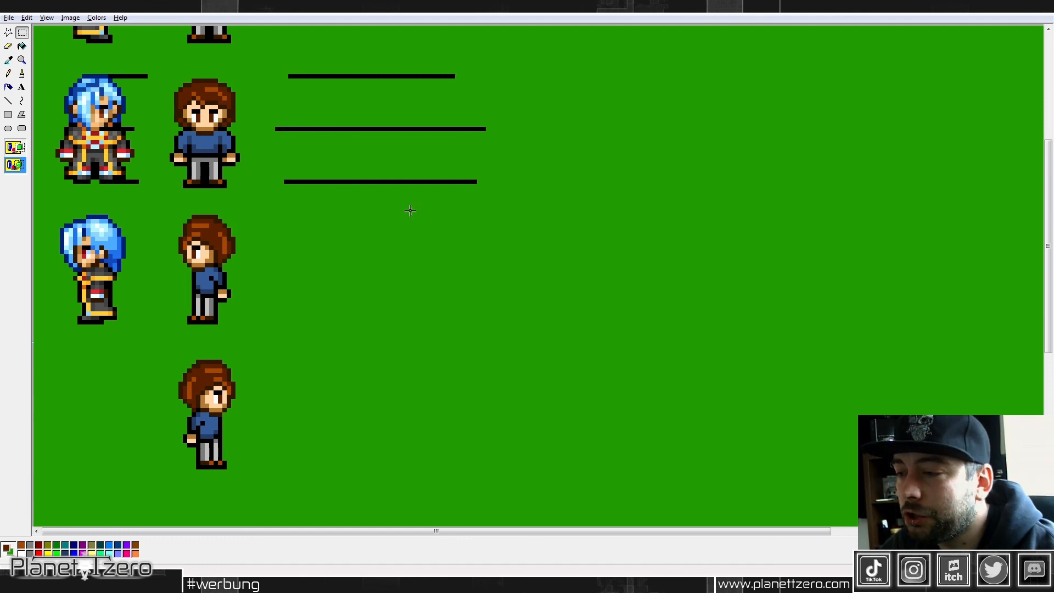
pyautogui.scroll(2, 225, 225)
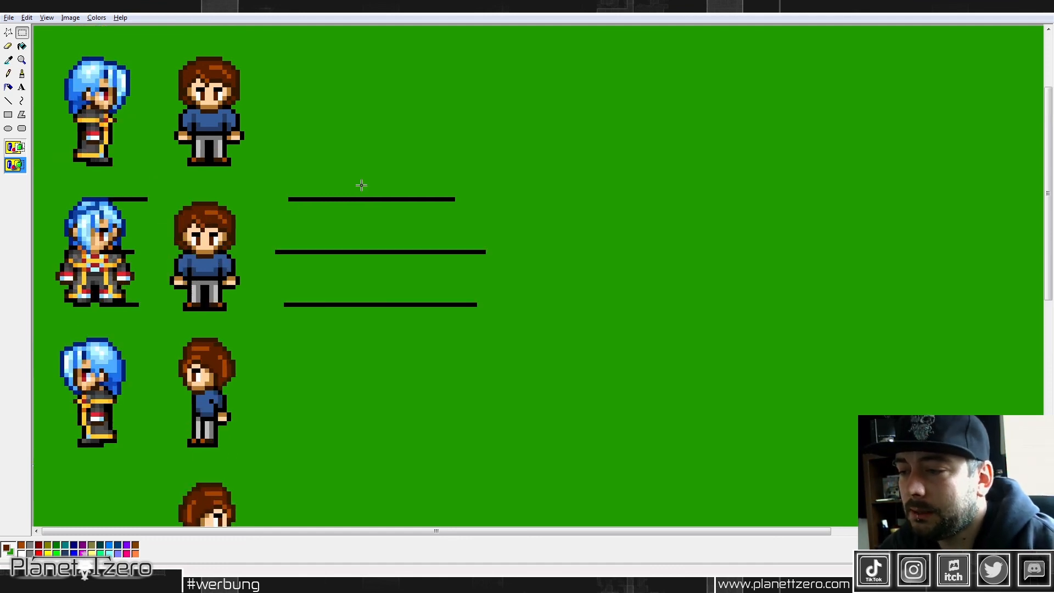
pyautogui.scroll(-2, 358, 179)
pyautogui.scroll(2, 359, 179)
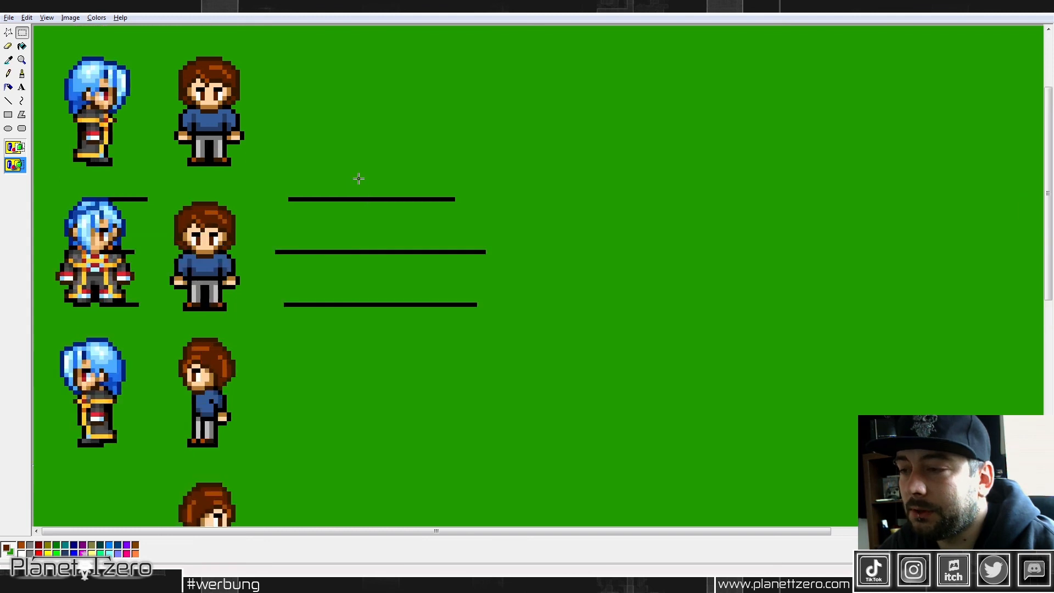
pyautogui.moveTo(266, 183); pyautogui.dragTo(518, 377)
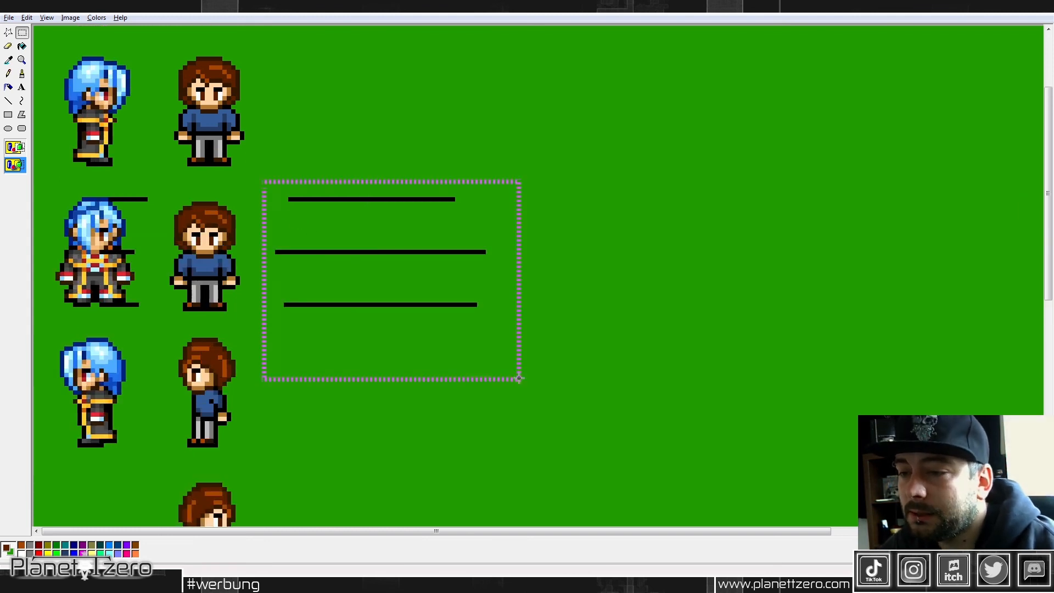
pyautogui.rightClick(389, 248)
pyautogui.click(407, 252)
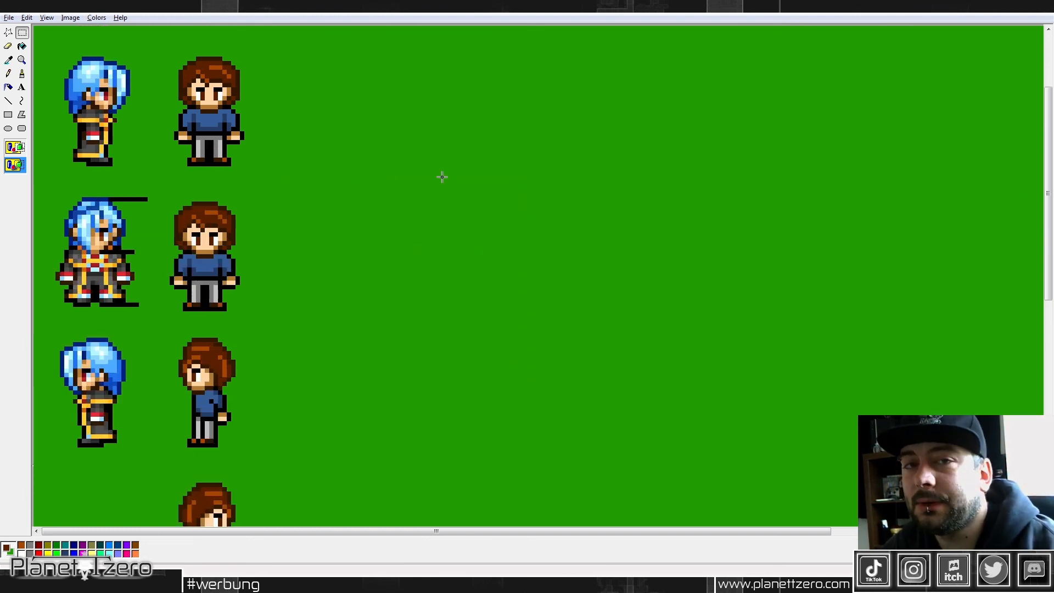